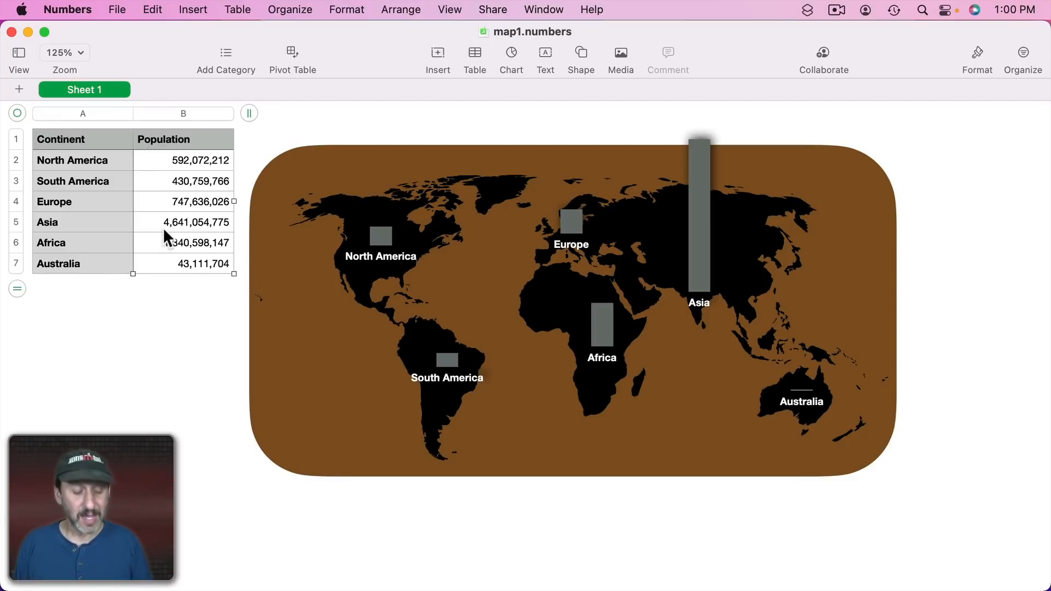
Copy the continent population table from the map spreadsheet.
key(super+c)
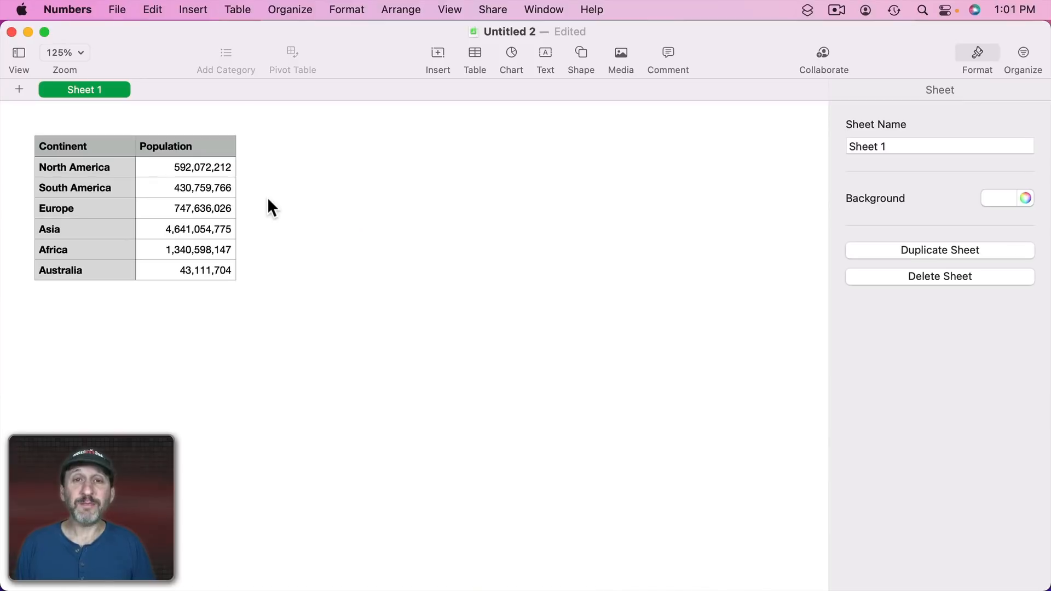
click(121, 179)
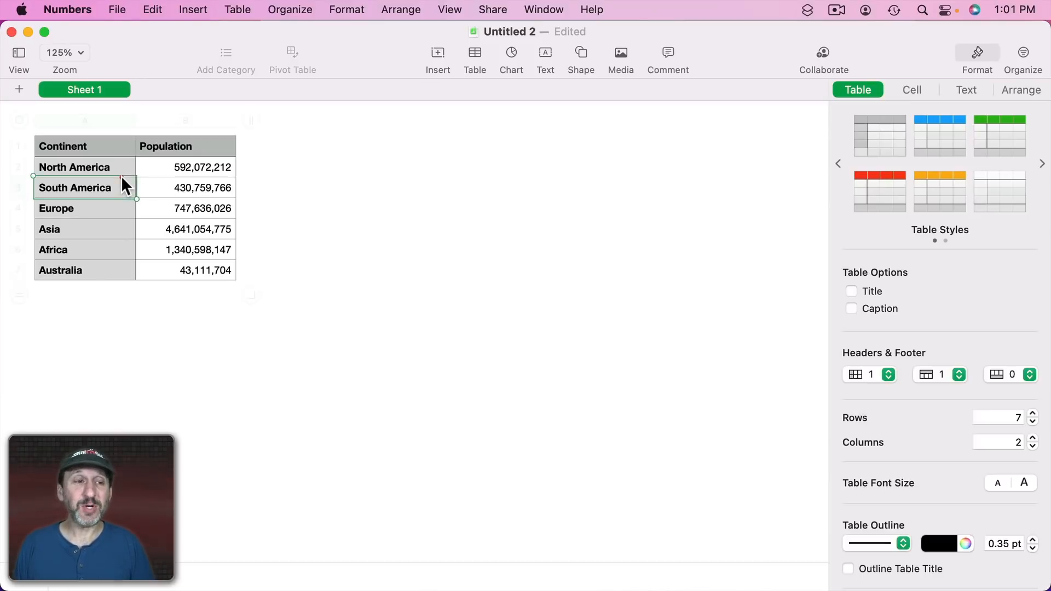
click(19, 119)
click(512, 55)
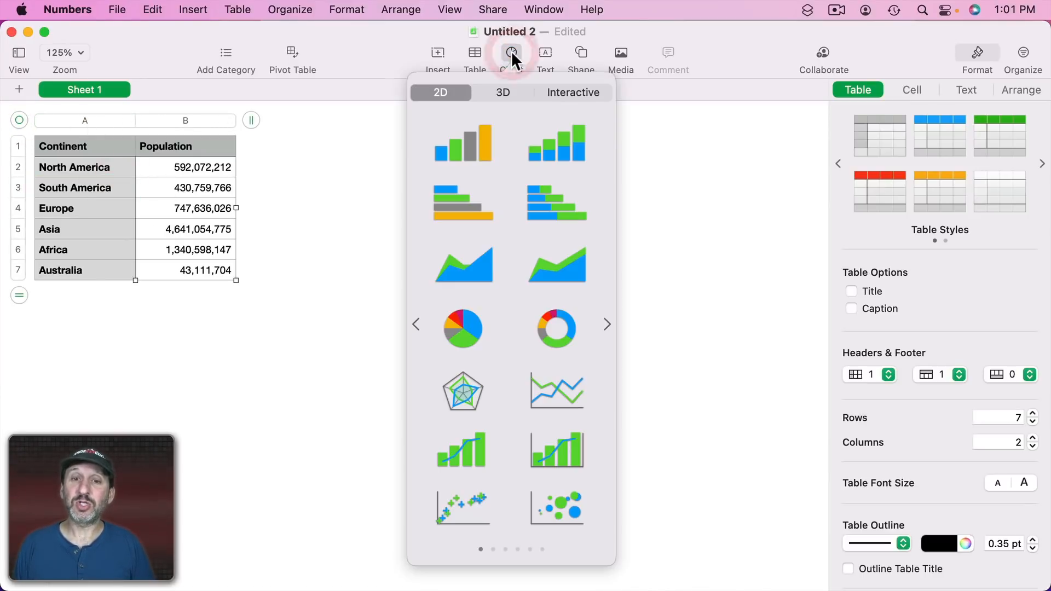
click(470, 147)
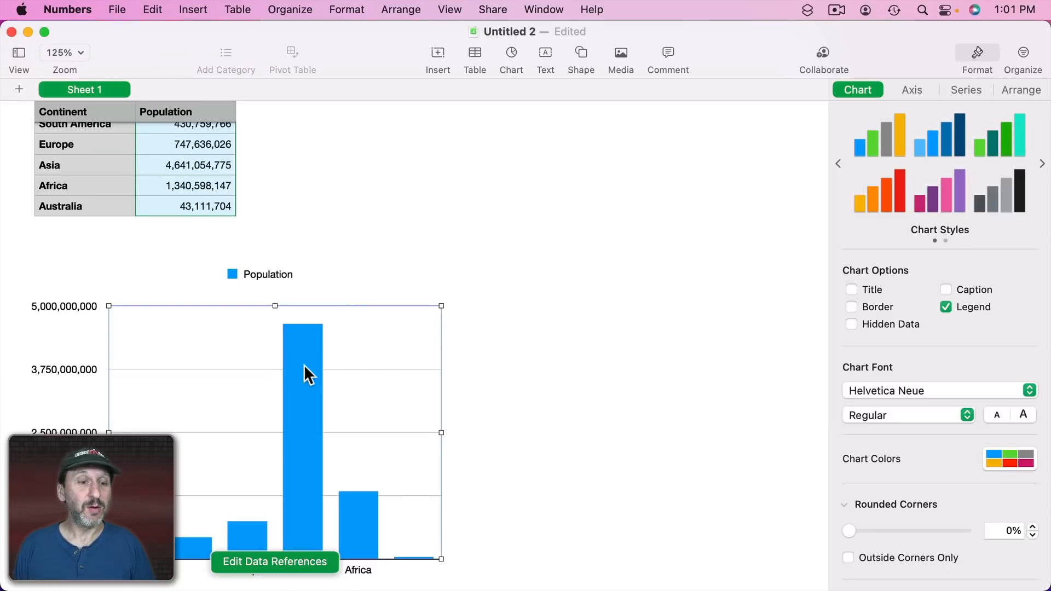
click(523, 385)
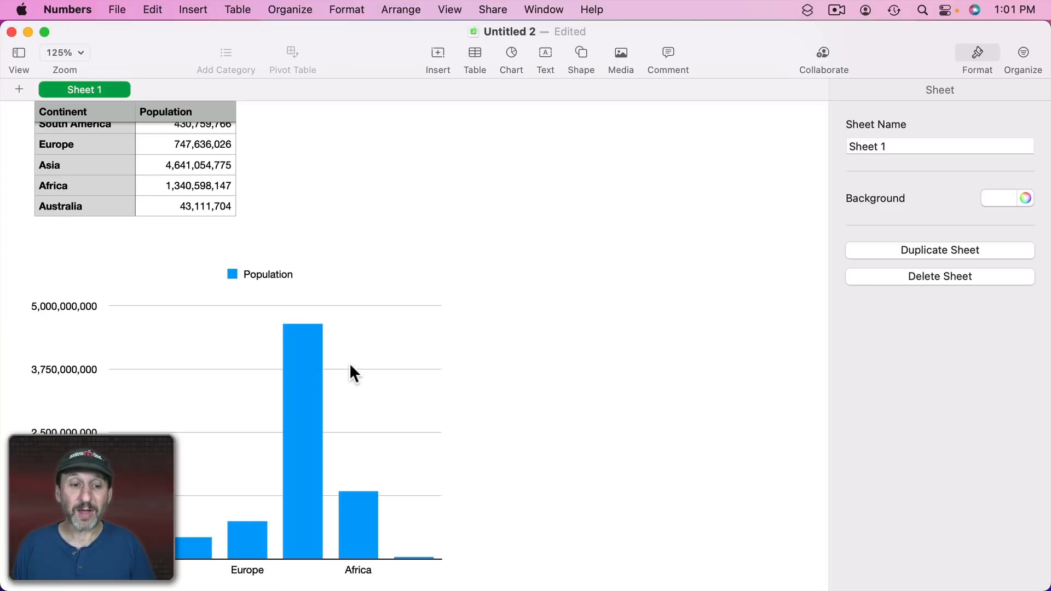
click(313, 364)
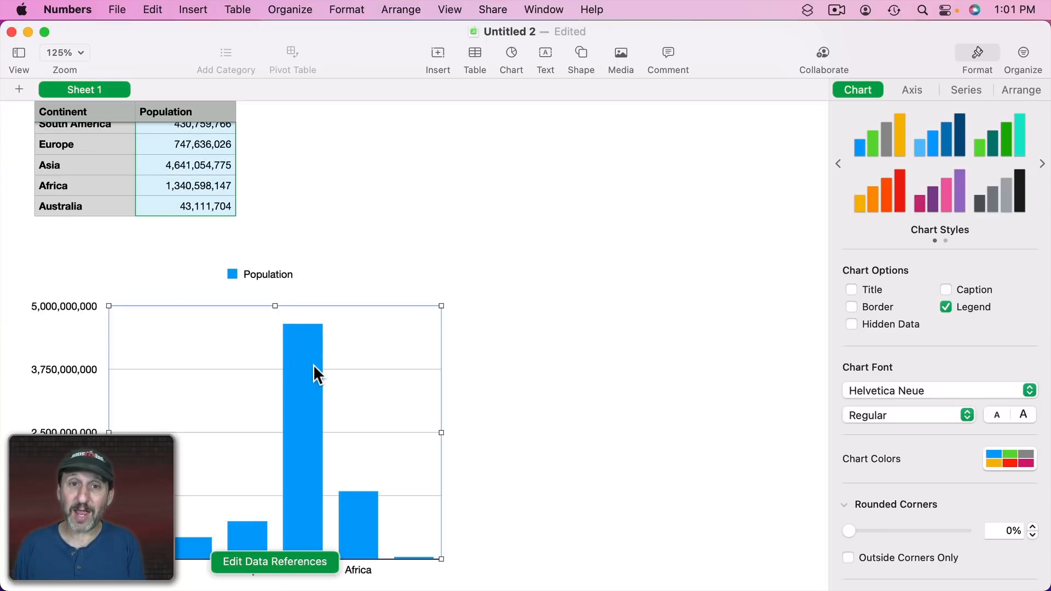
key(BackSpace)
Insert a 2D column chart from the North America row of the table.
scroll(211, 178, up, 2)
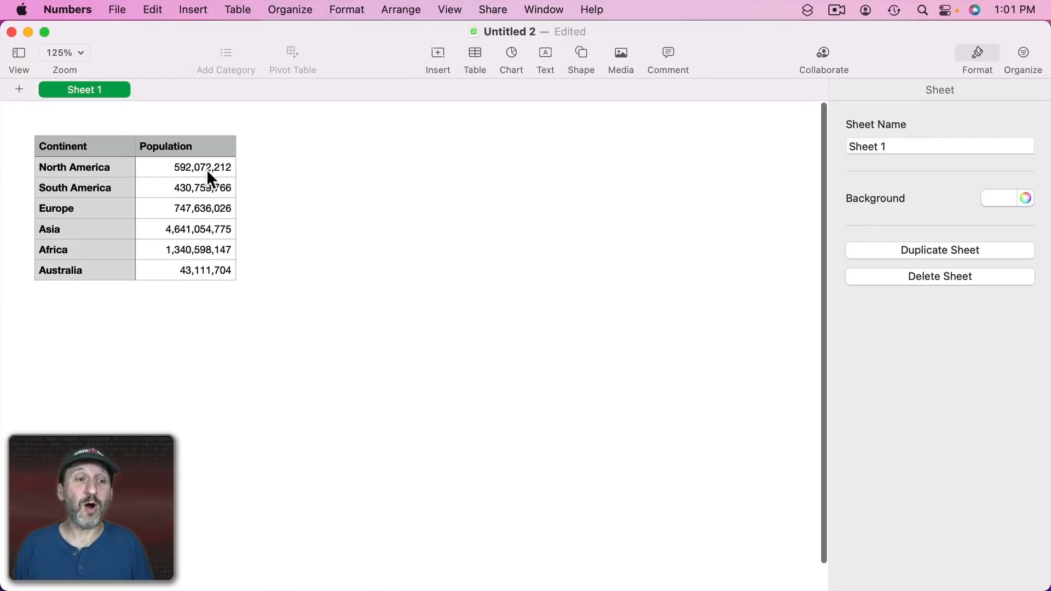
click(64, 166)
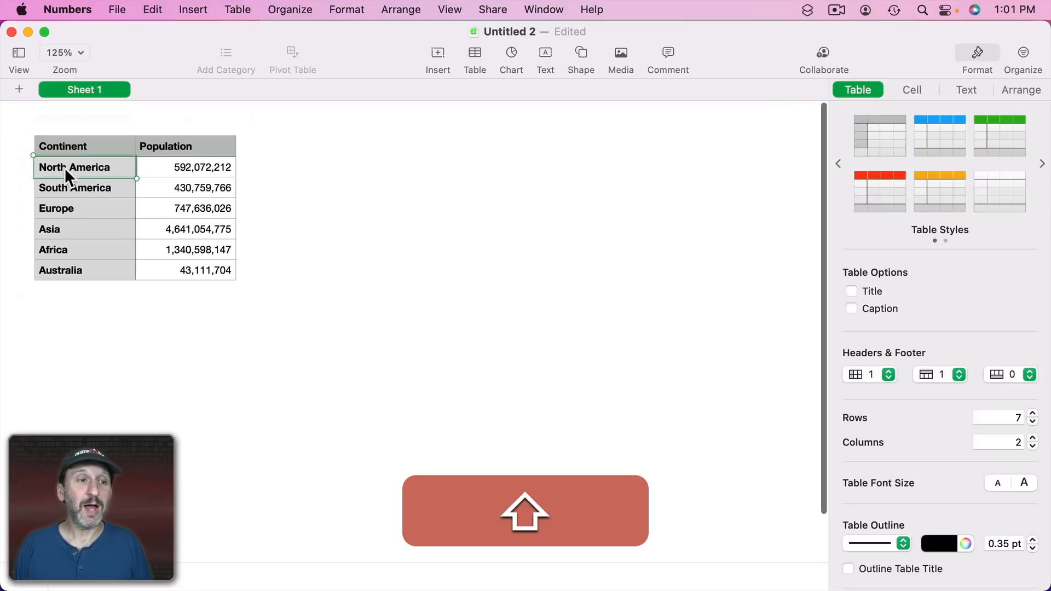
shift+click(176, 163)
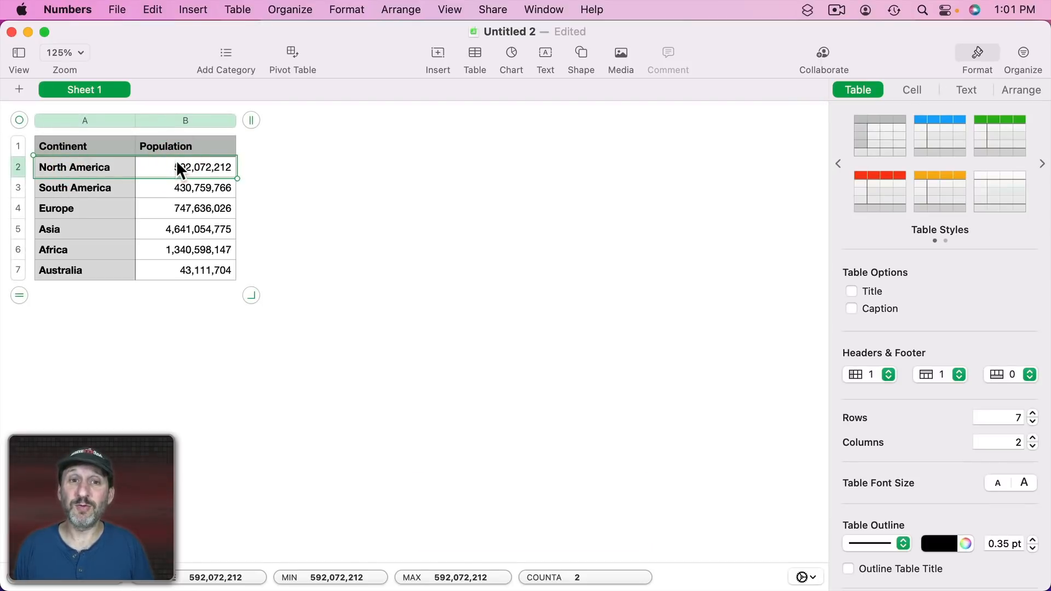
click(504, 51)
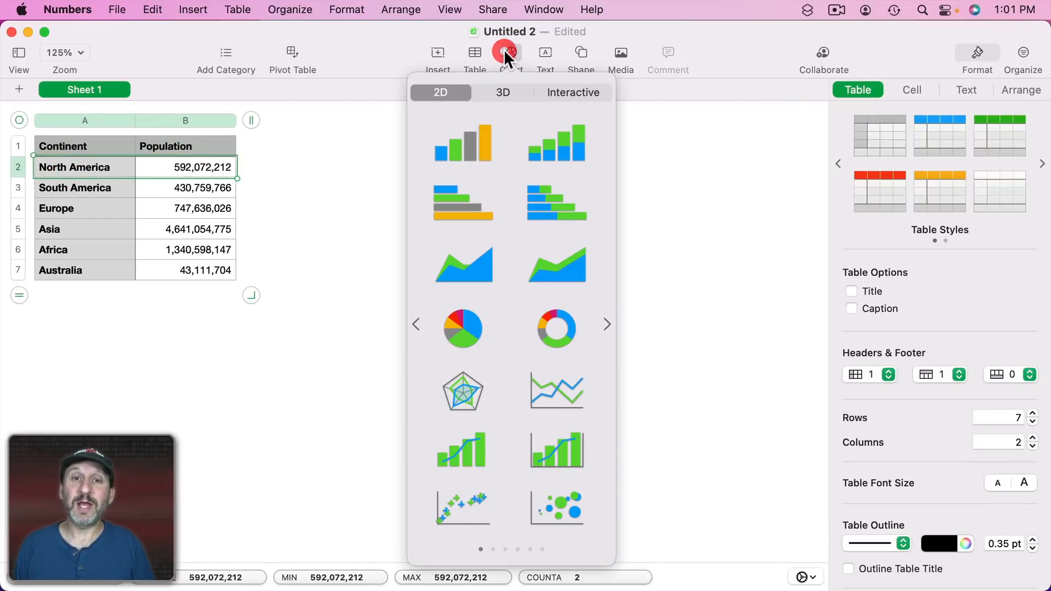
click(474, 139)
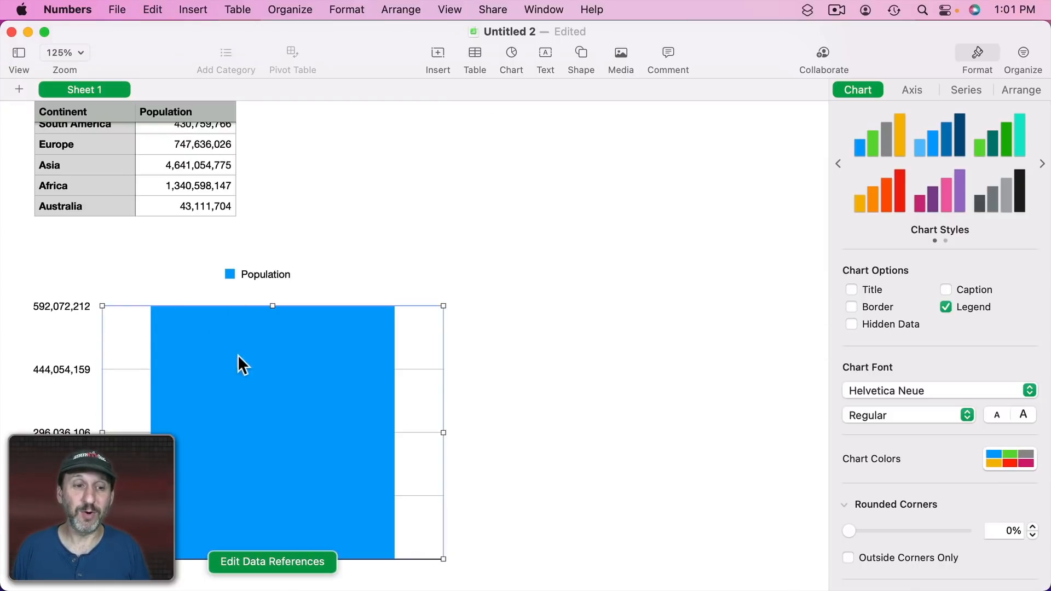
Move the chart up beside the table.
drag(237, 364, 440, 196)
scroll(439, 194, up, 2)
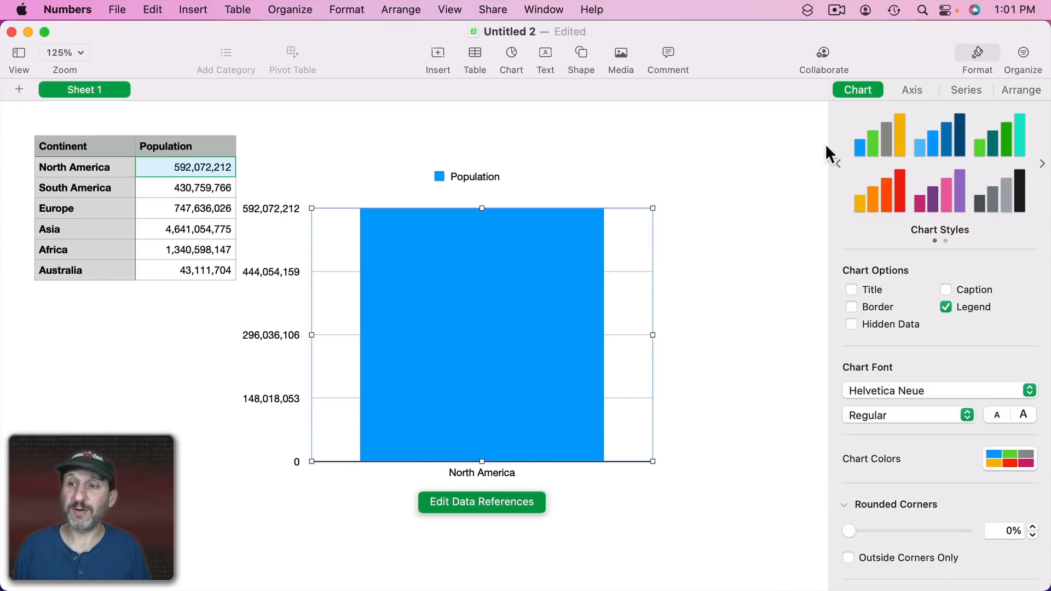
Turn off the chart legend and the value axis's Show Minimum Value option.
click(944, 304)
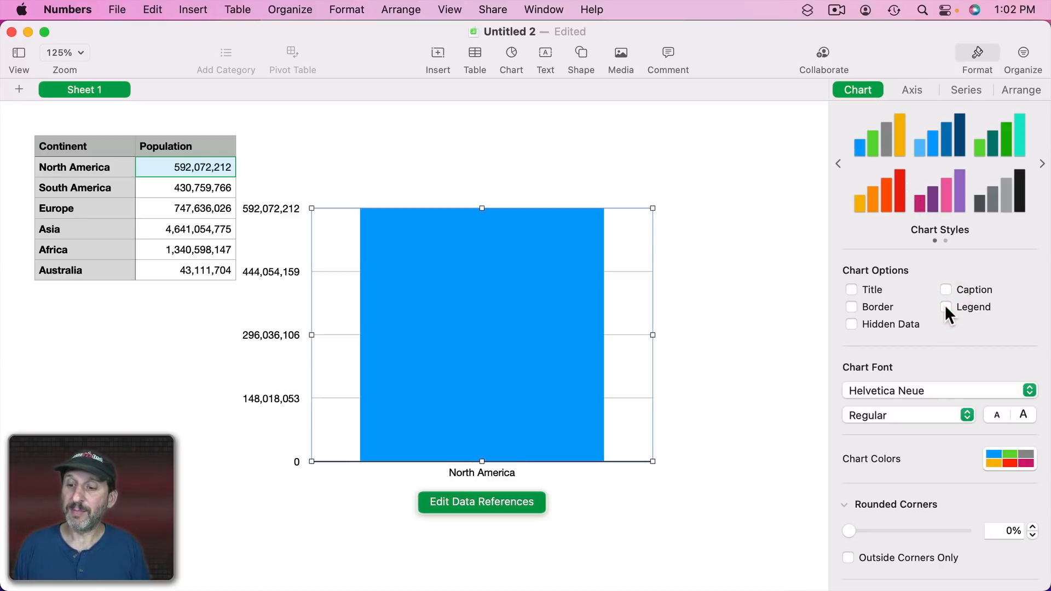
click(914, 90)
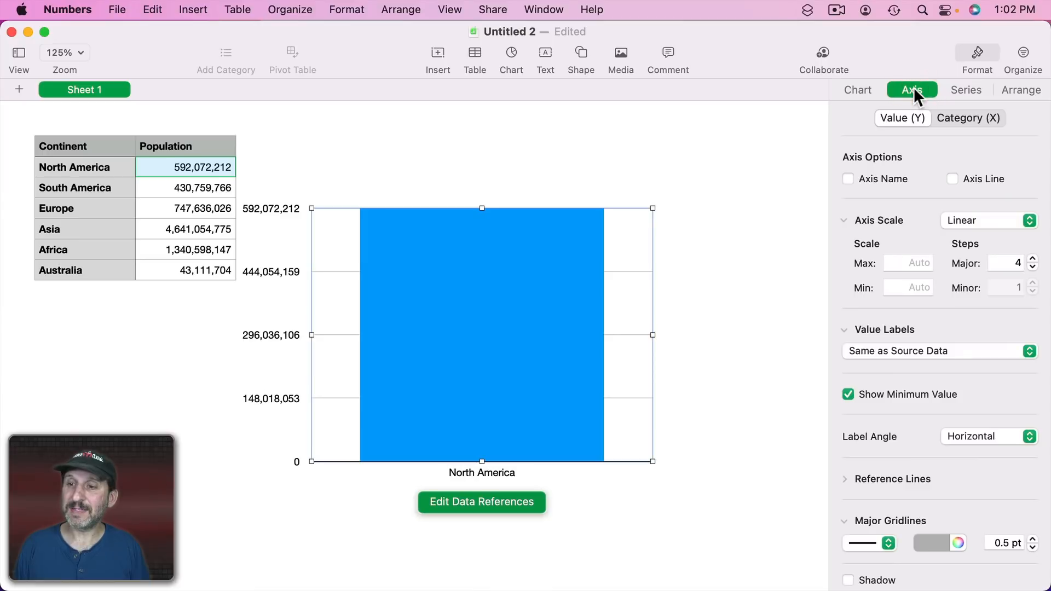
click(875, 395)
Set the value axis major gridlines to None.
scroll(874, 391, down, 5)
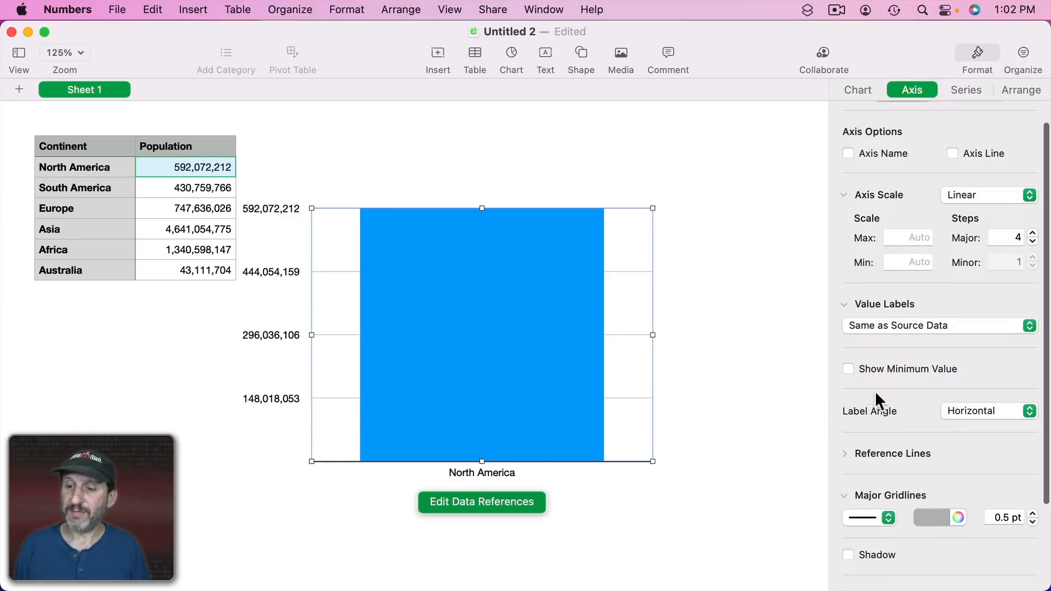
click(883, 432)
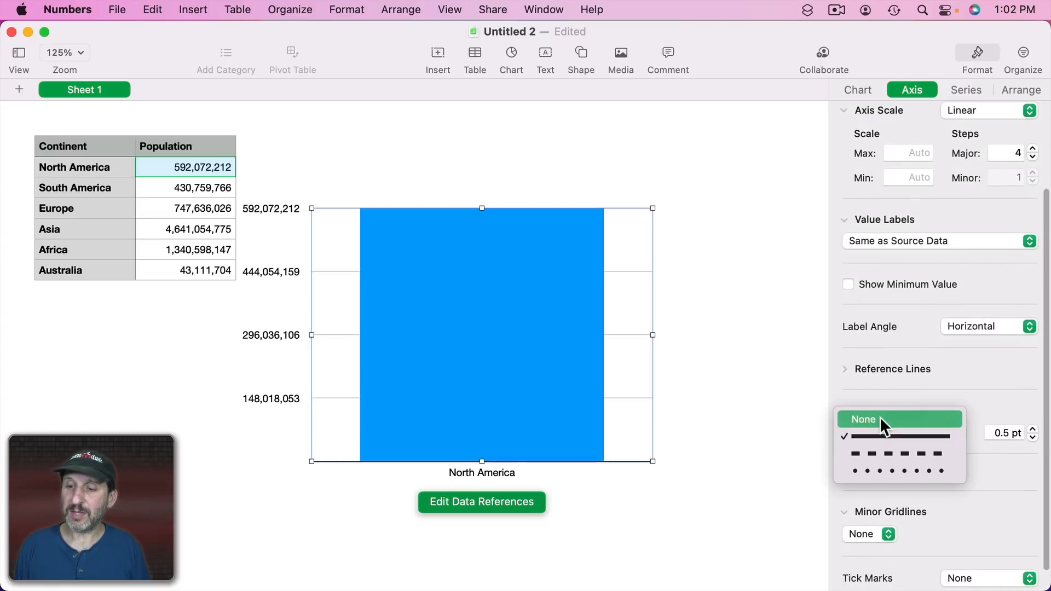
click(878, 417)
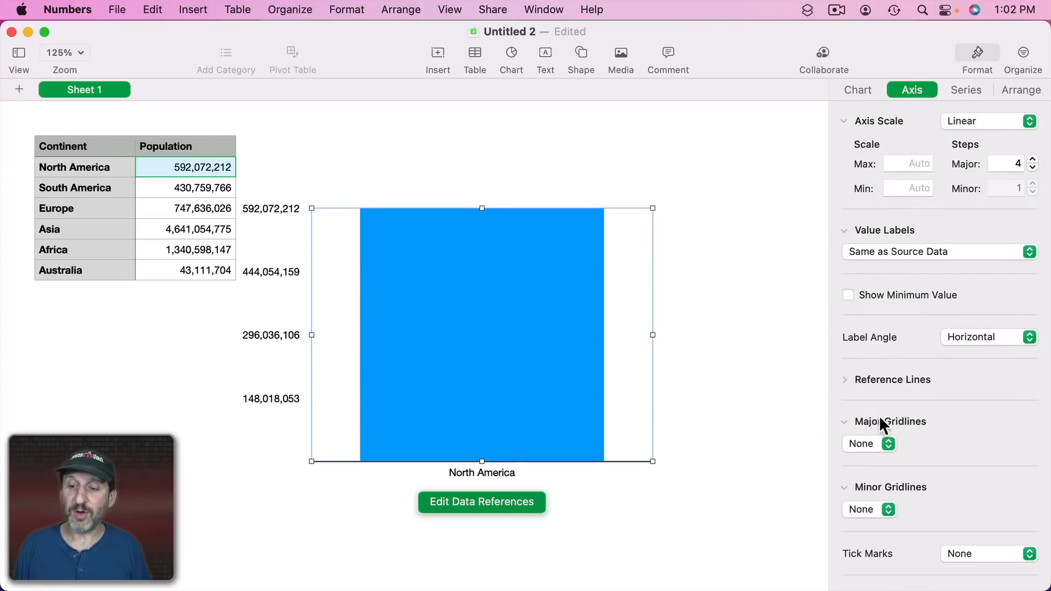
Turn off the axis line on the category (X) axis.
scroll(879, 419, up, 4)
click(963, 119)
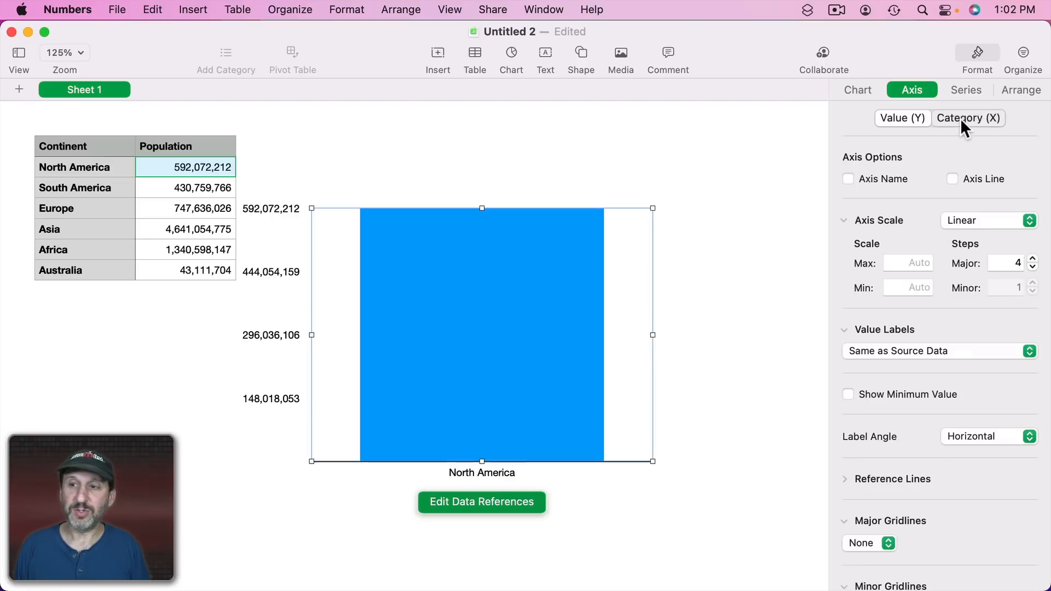
click(952, 181)
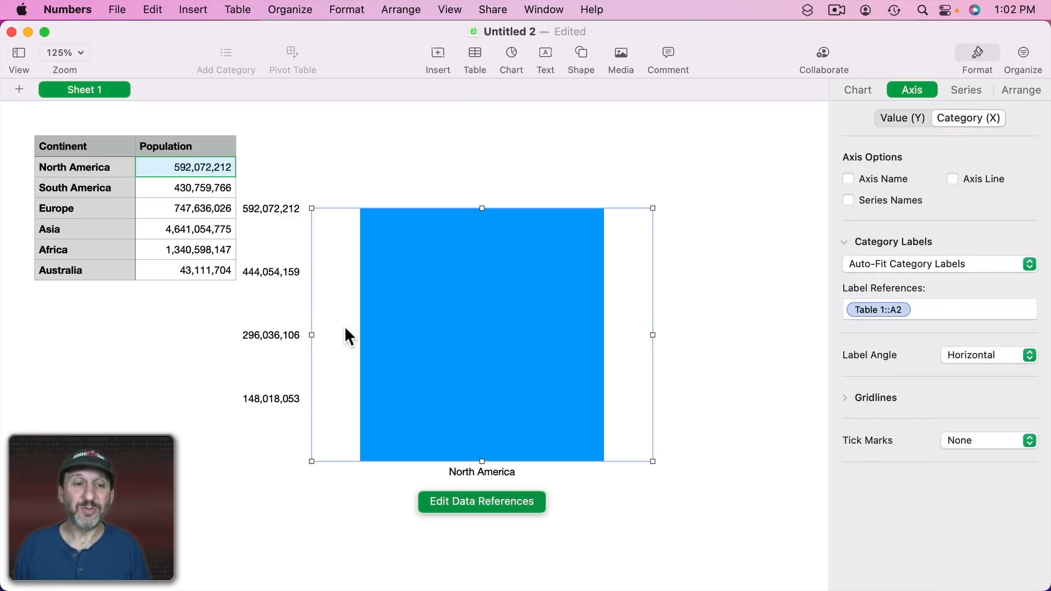
Give the value axis labels an empty custom number format so they show nothing.
click(272, 208)
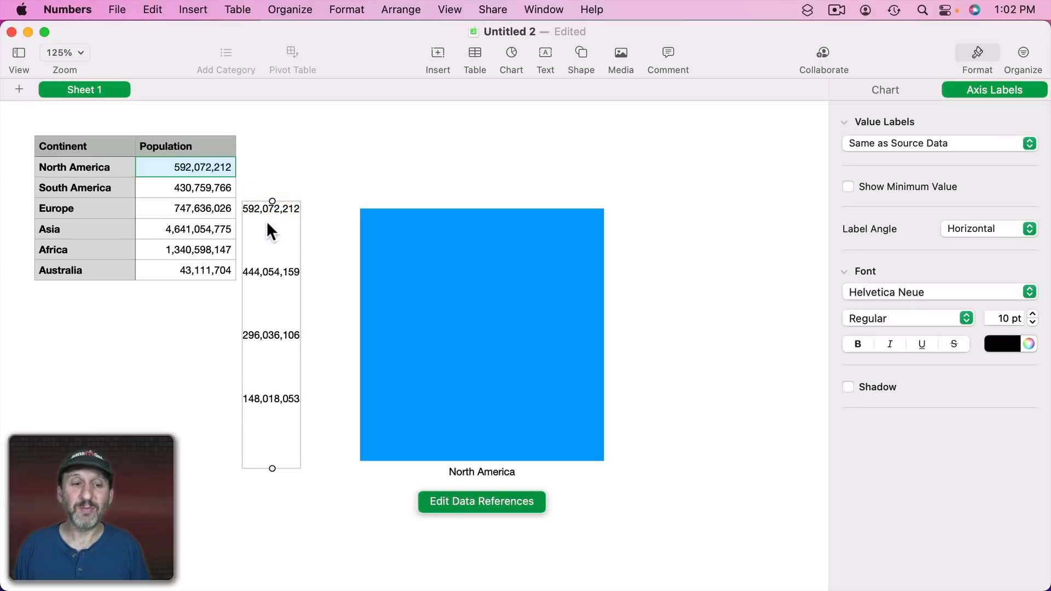
click(894, 145)
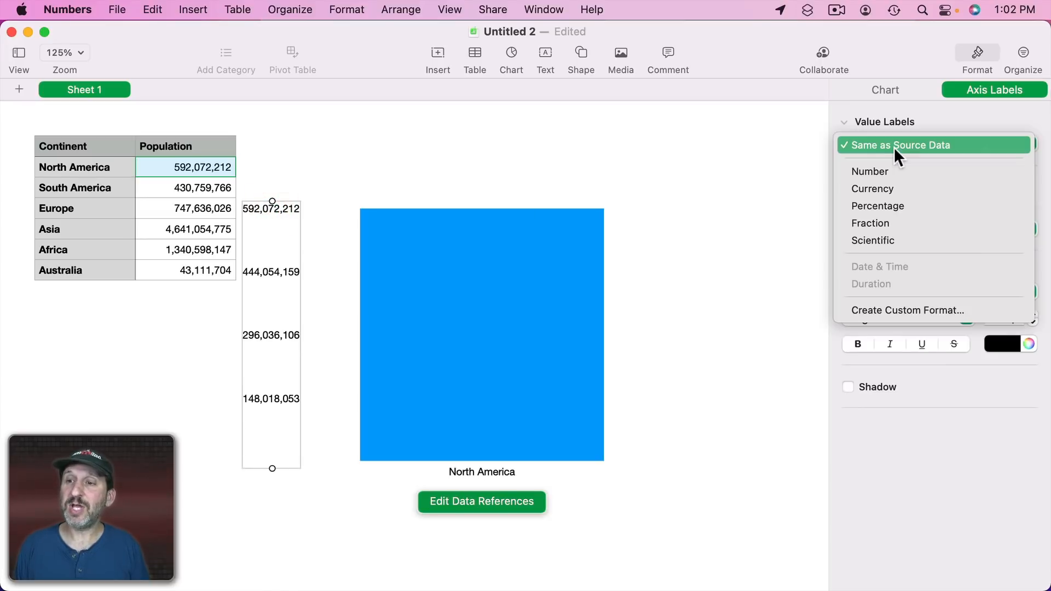
click(929, 309)
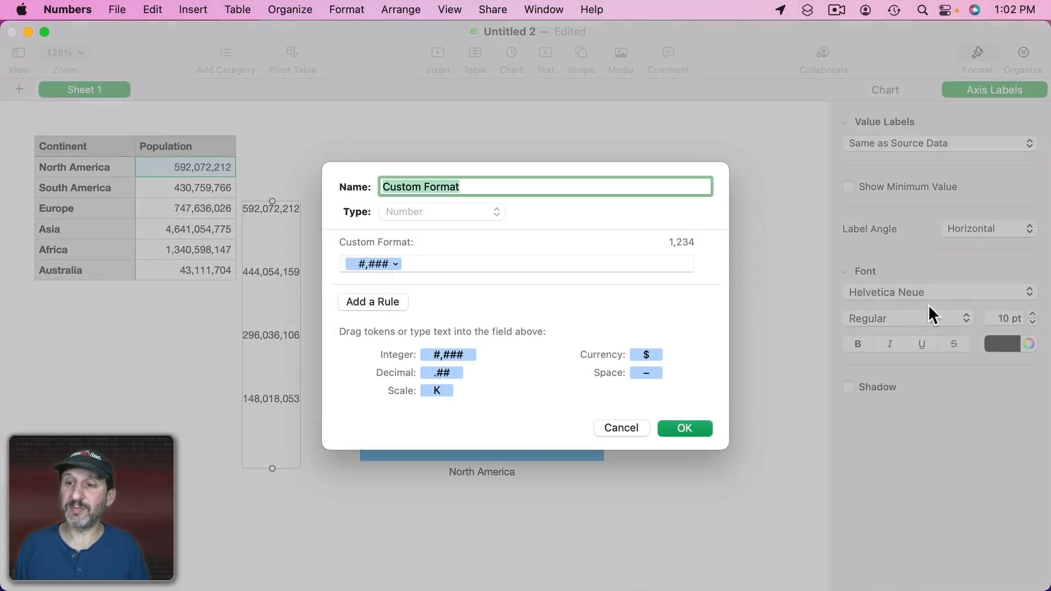
click(410, 266)
key(BackSpace)
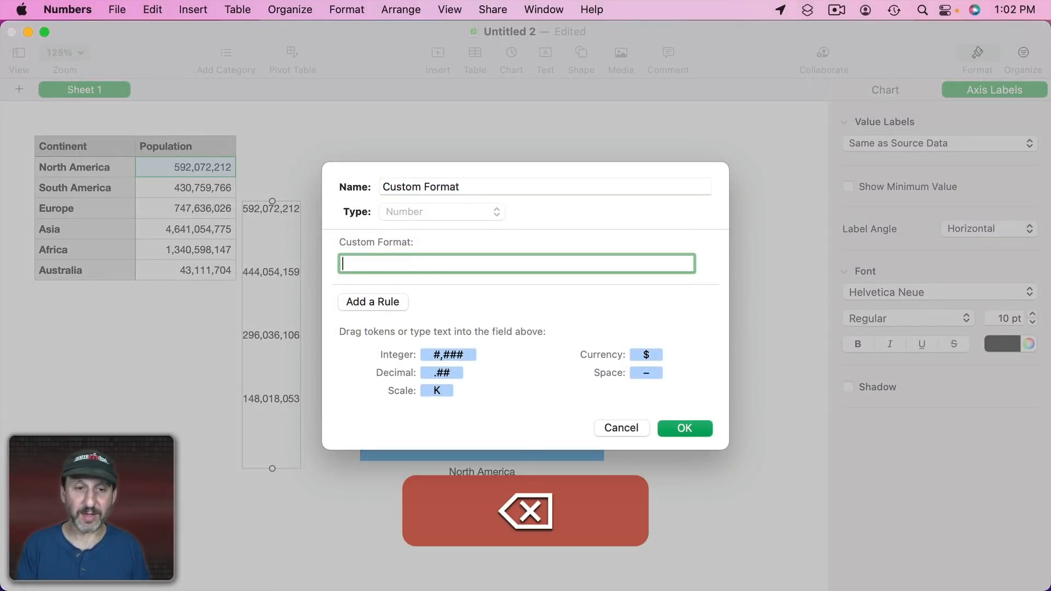
click(687, 427)
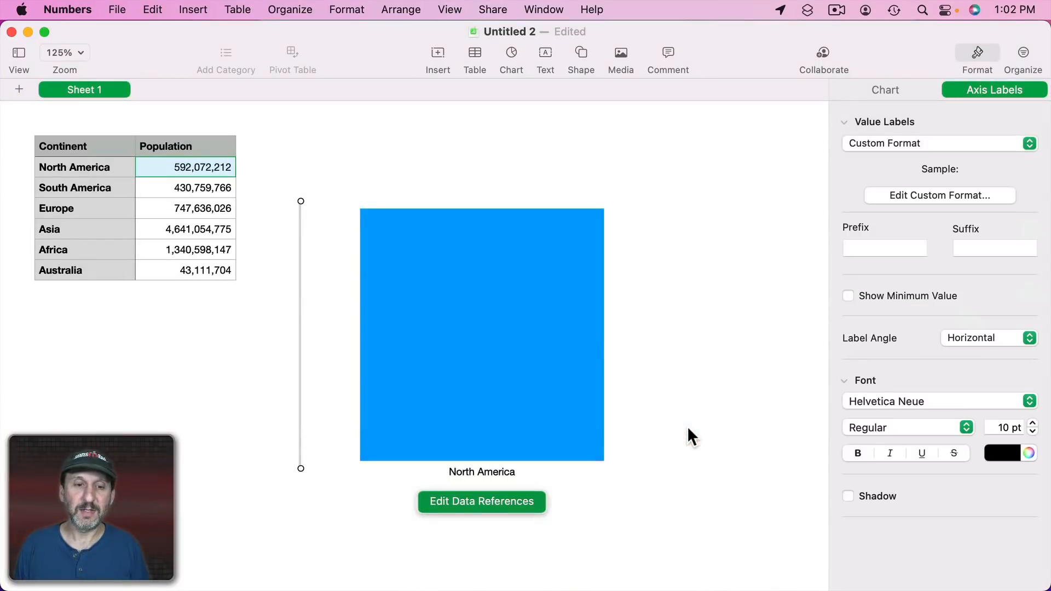
Narrow the chart to a thin single bar and move it up.
click(462, 175)
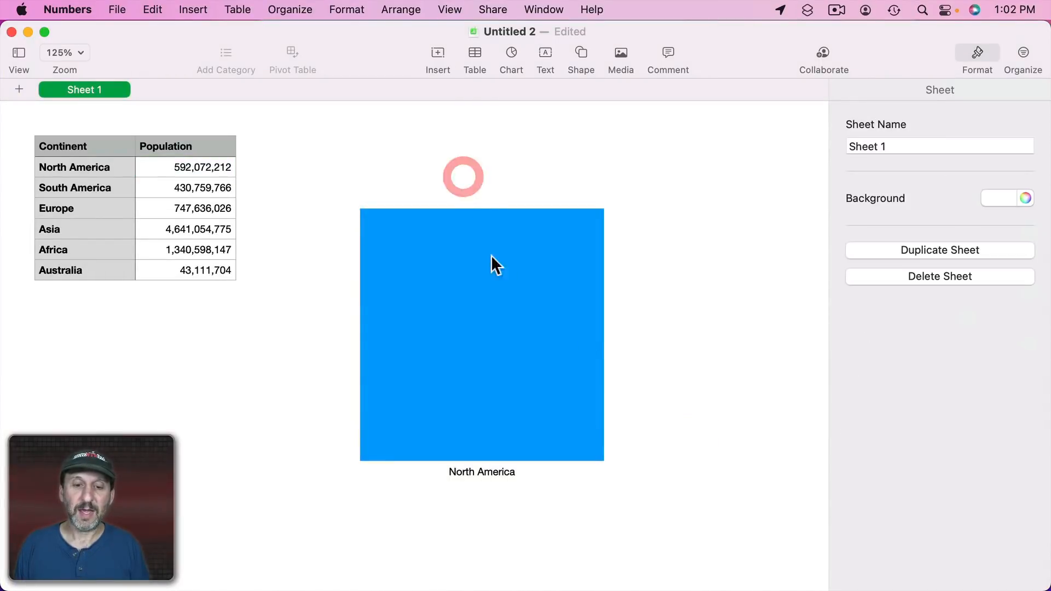
click(505, 298)
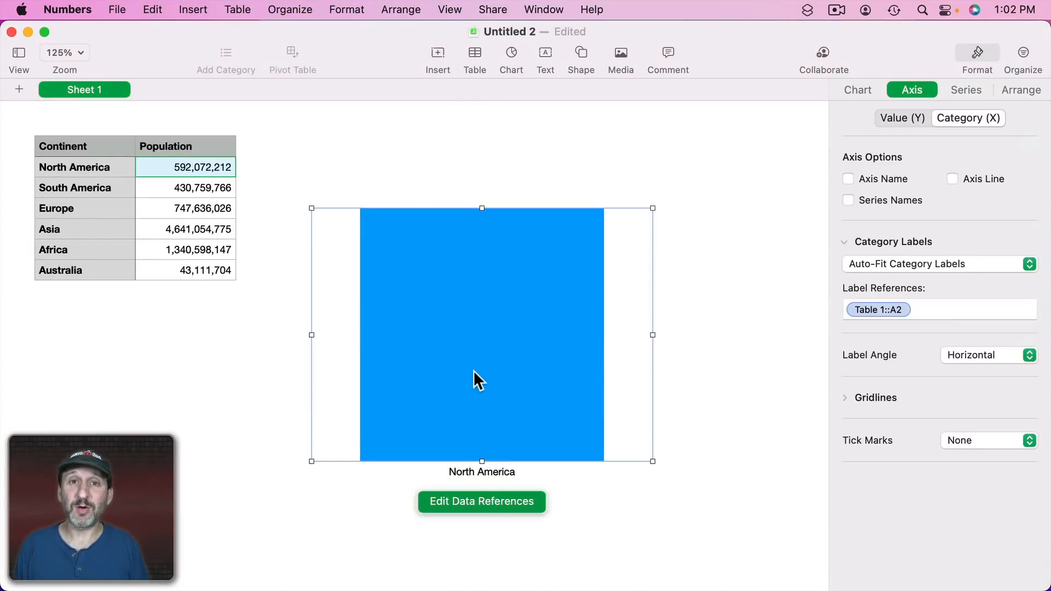
drag(653, 334, 330, 323)
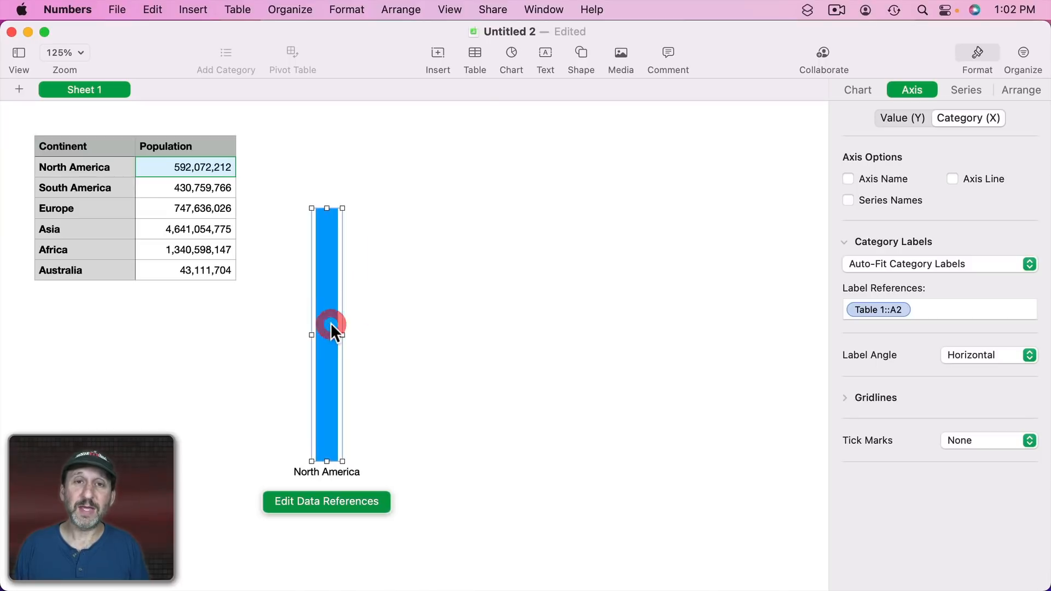
drag(327, 208, 353, 185)
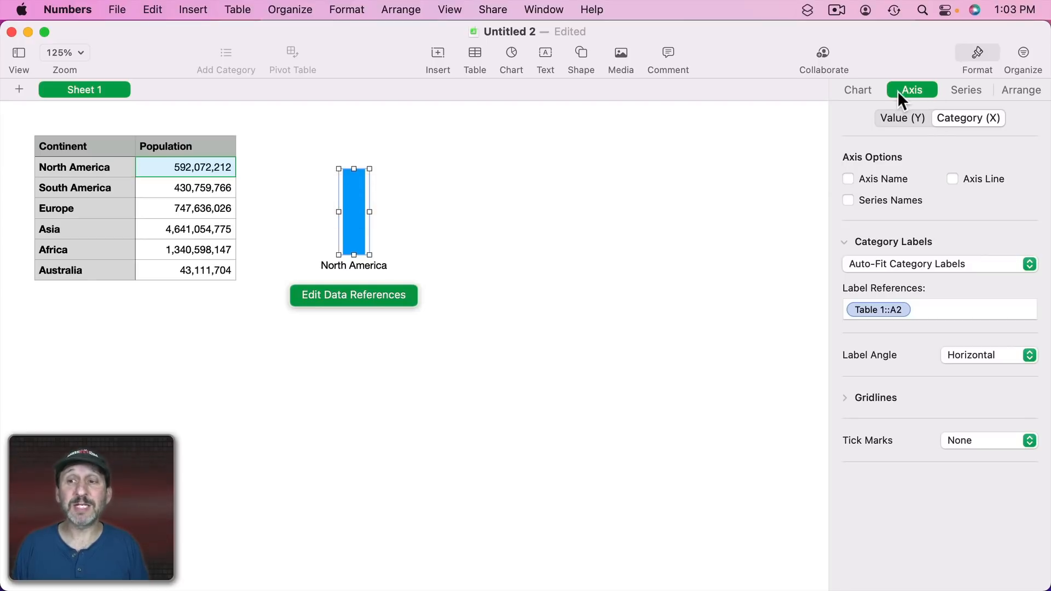
Set the value axis scale maximum to 5,000,000.
click(910, 118)
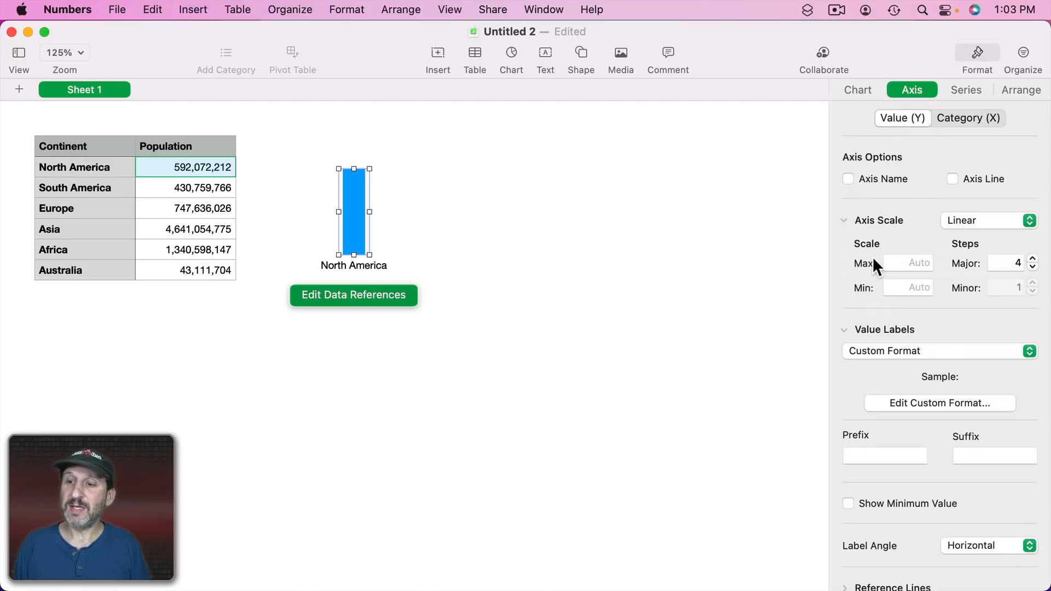
click(914, 263)
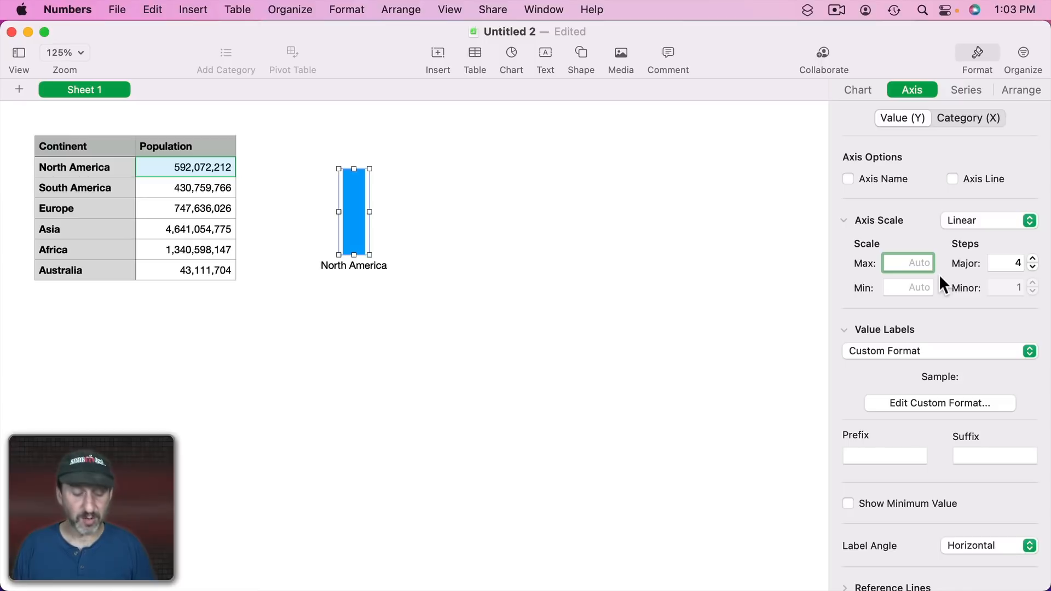
text(50000000)
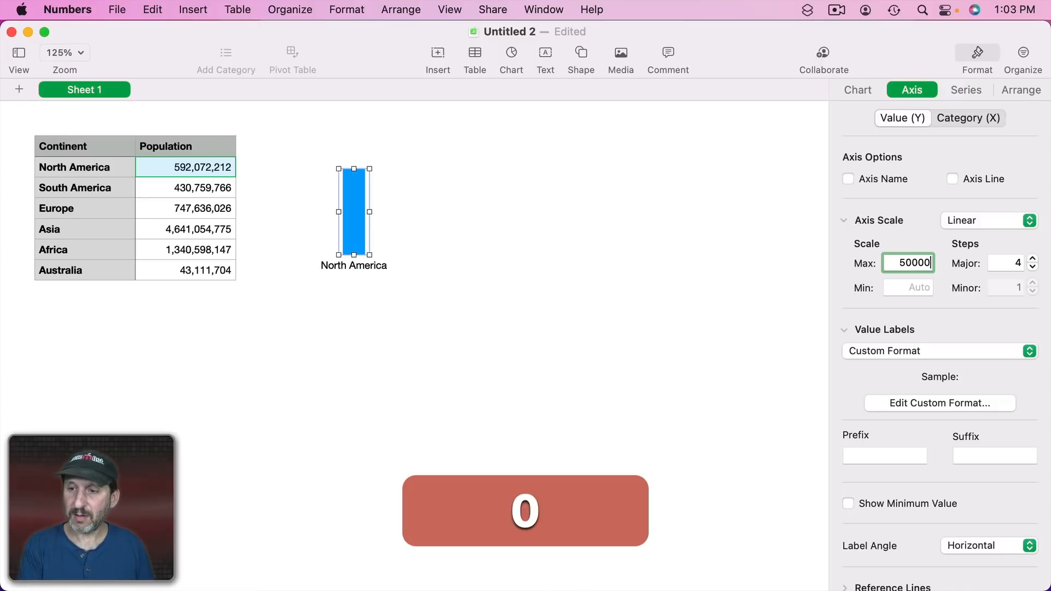
key(Return)
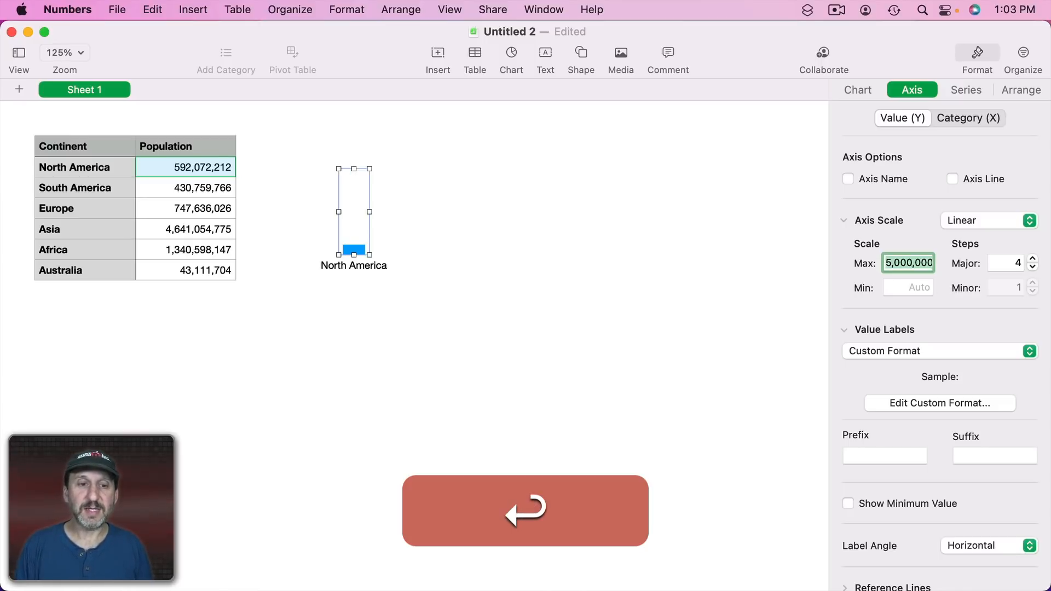
Make the chart's North America category label bold with a white text colour.
click(338, 266)
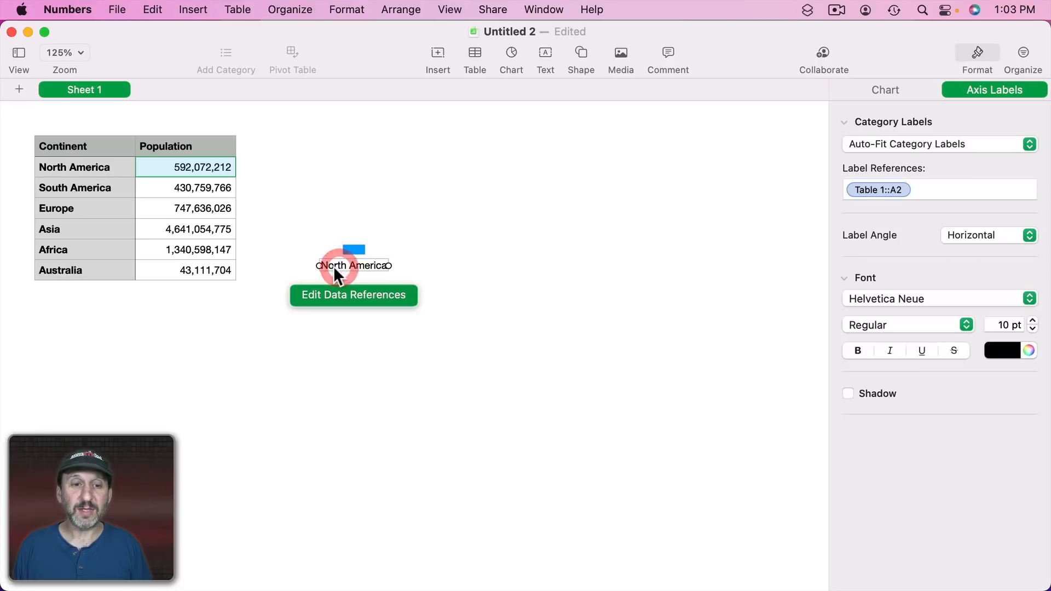
click(857, 353)
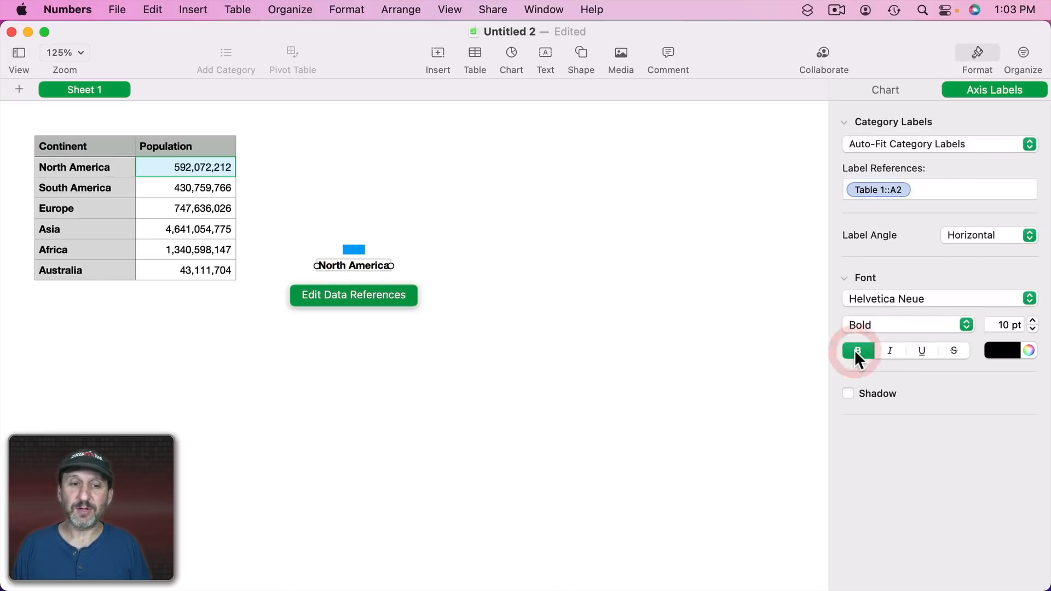
click(1010, 345)
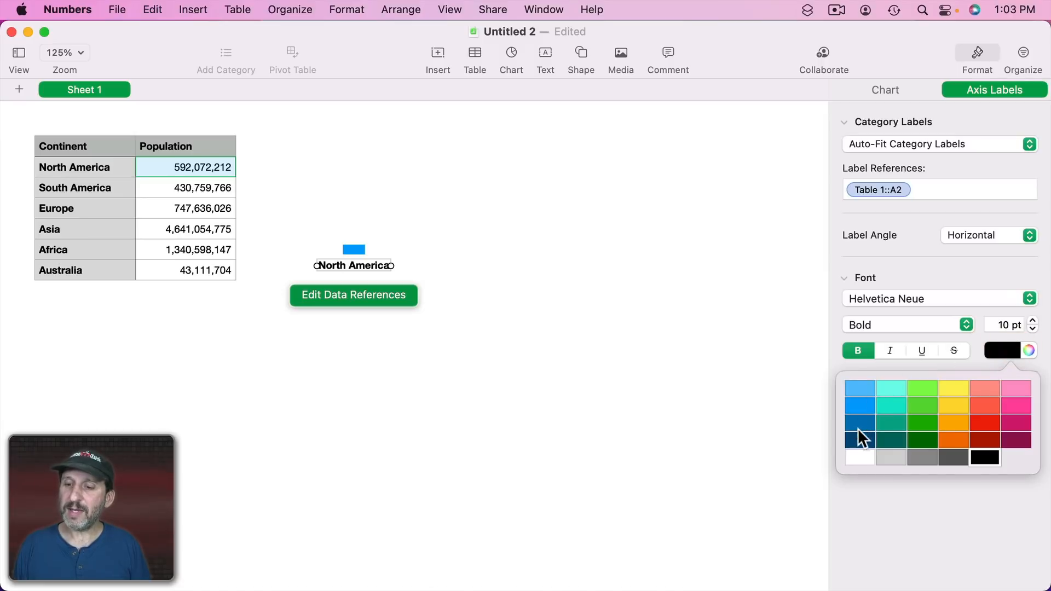
click(856, 452)
Add a shadow to the category label with 0 pt offset and 100% opacity.
click(862, 390)
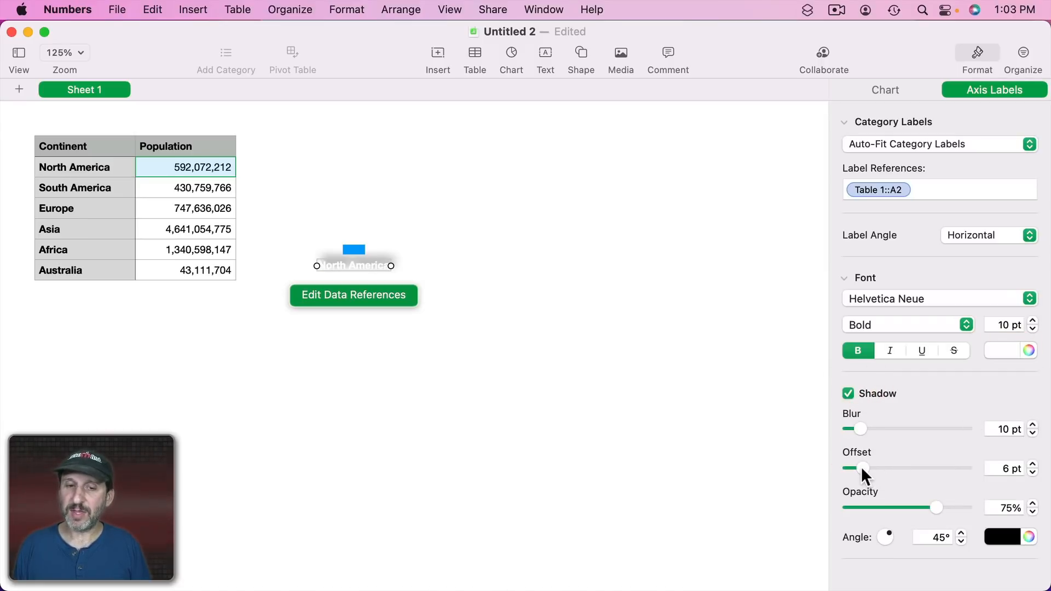
drag(863, 469, 833, 468)
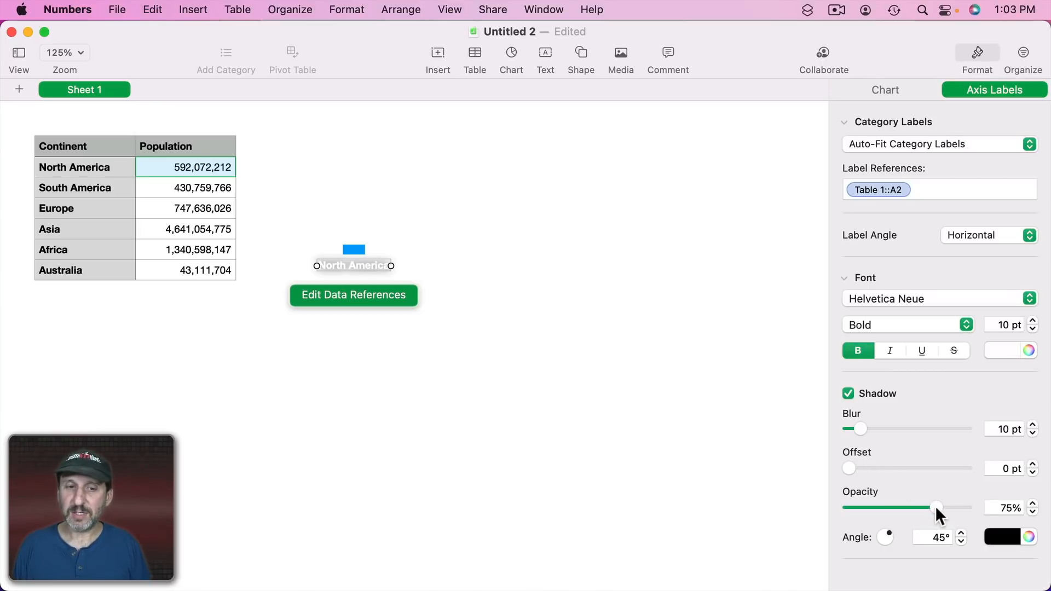
drag(934, 506, 1034, 510)
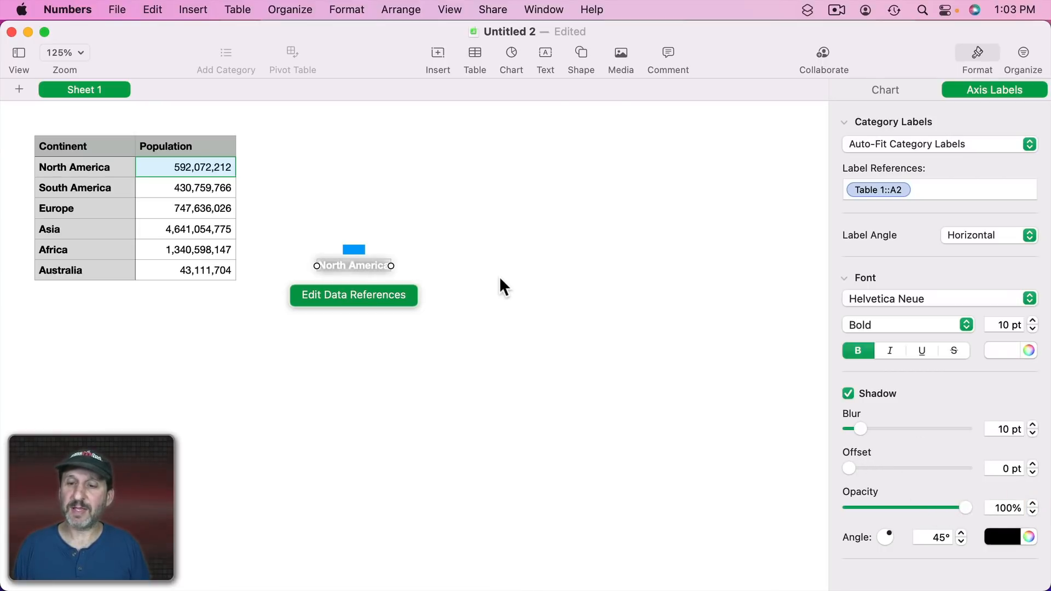
click(355, 250)
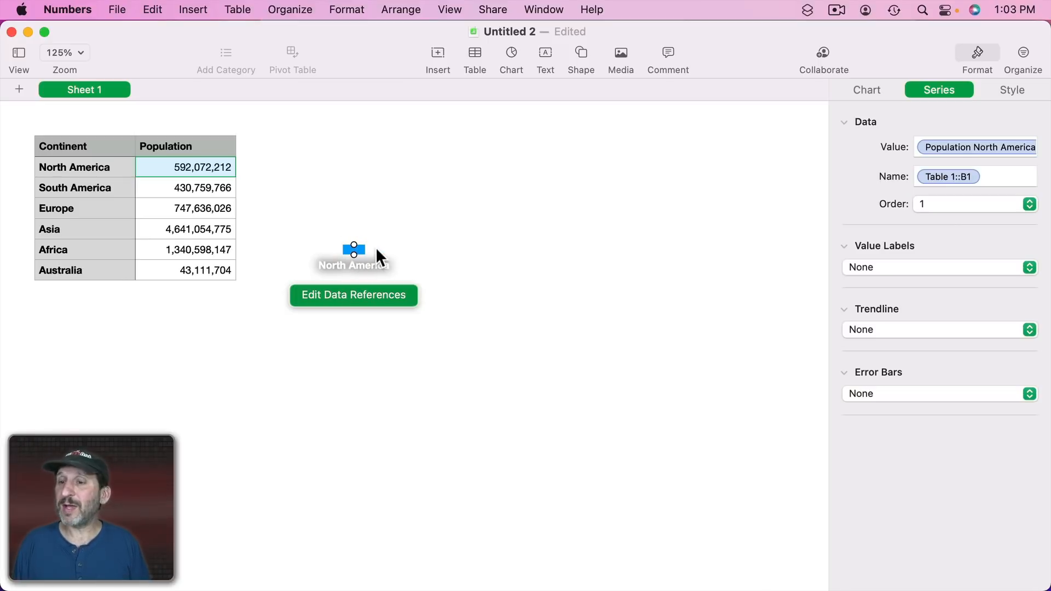
click(867, 91)
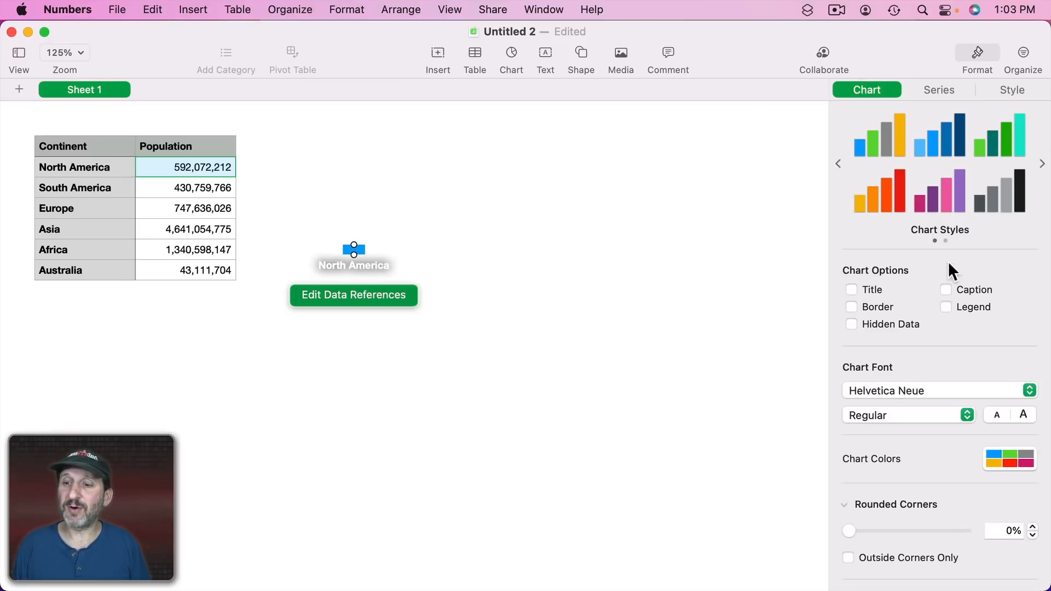
click(517, 229)
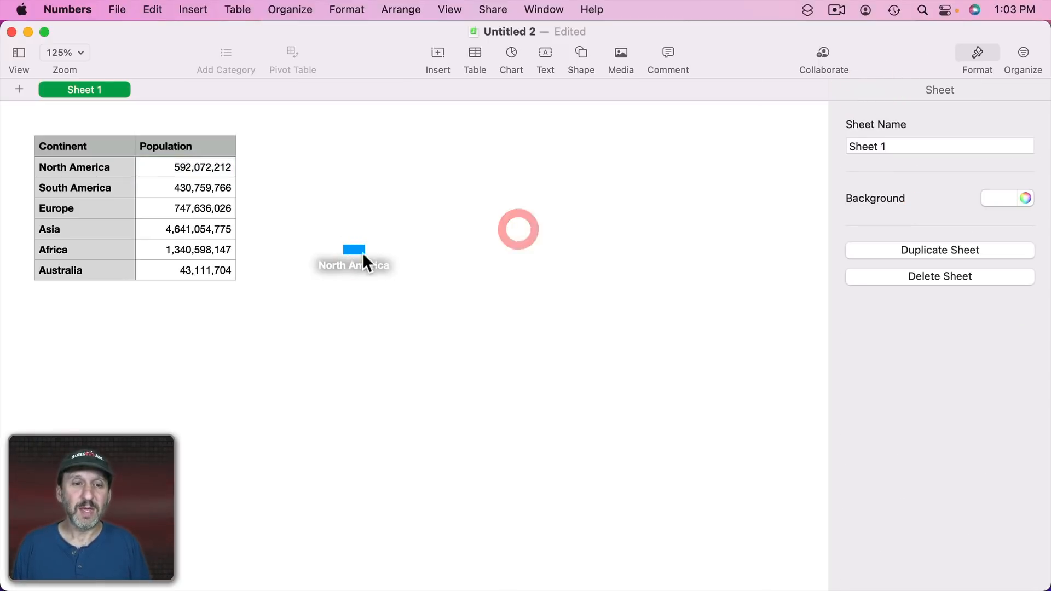
Duplicate the chart and move the copy to the right of the original.
click(353, 251)
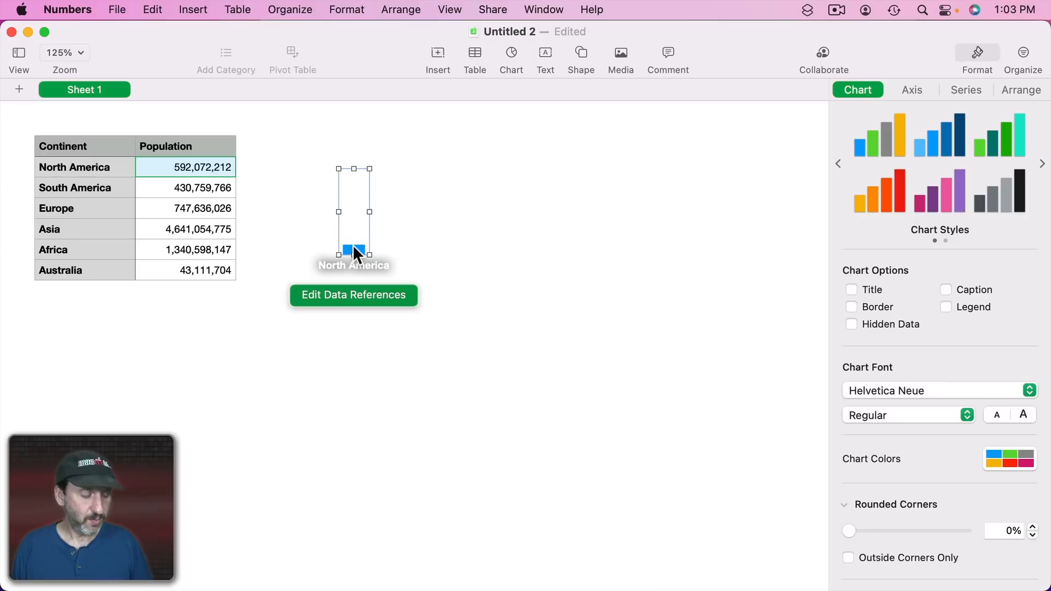
key(super+c)
key(super+v)
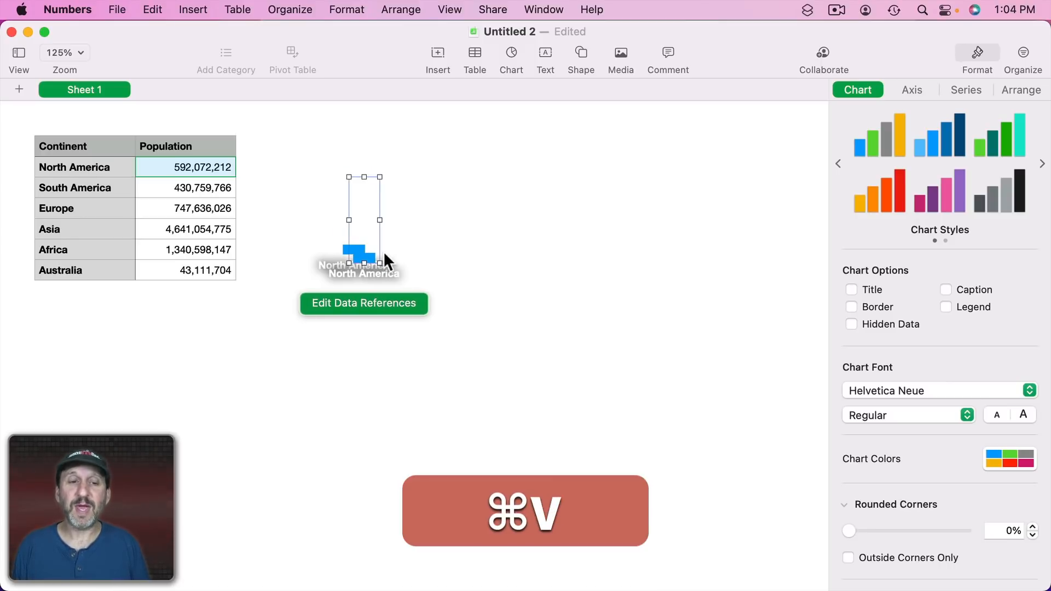
drag(368, 261, 471, 248)
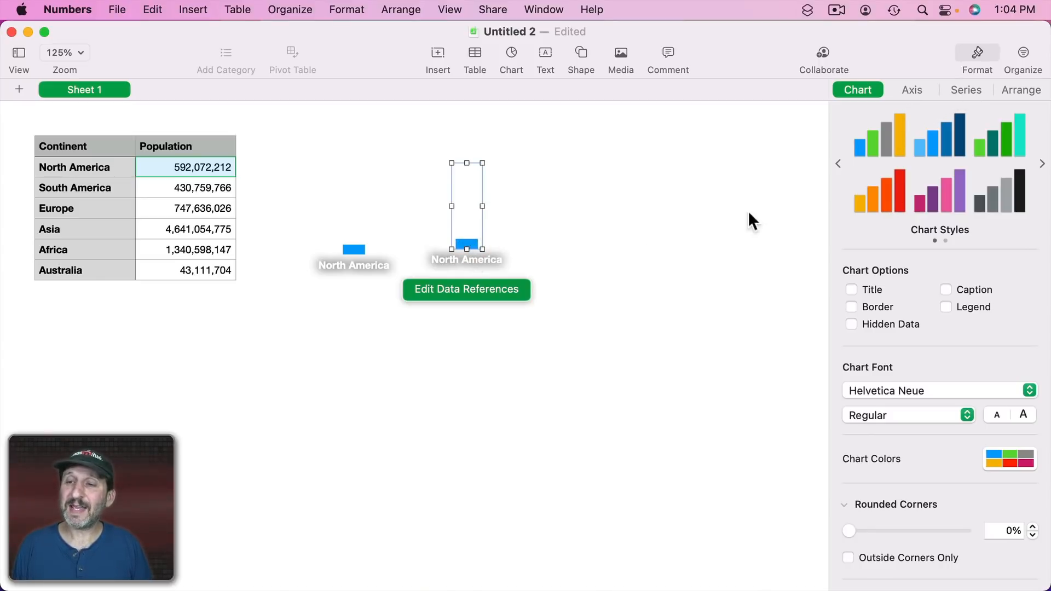
Point the copy's series value to the South America population cell B3.
click(966, 90)
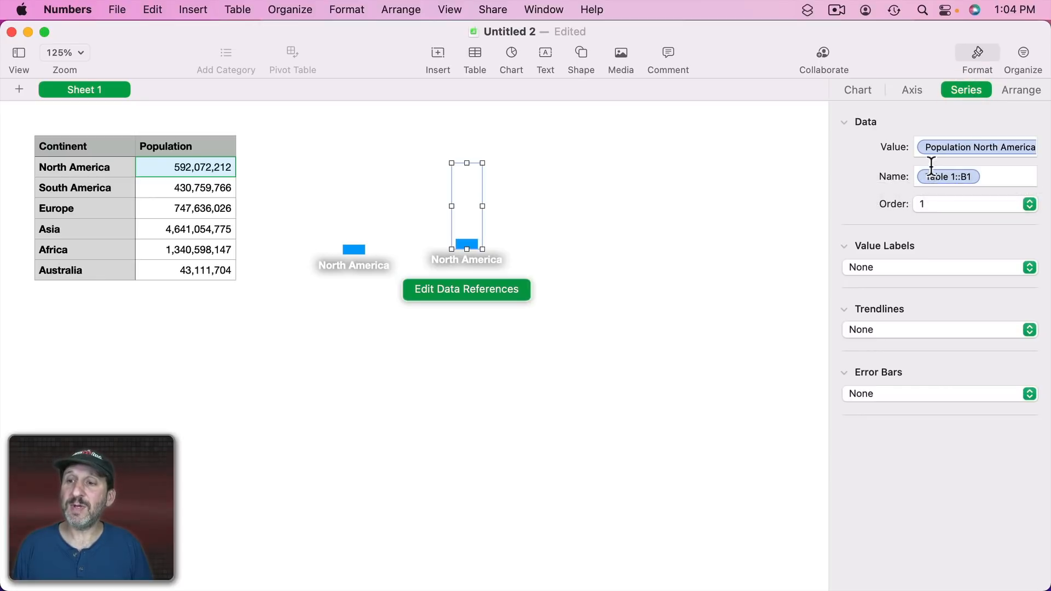
click(972, 147)
key(BackSpace)
key(BackSpace)
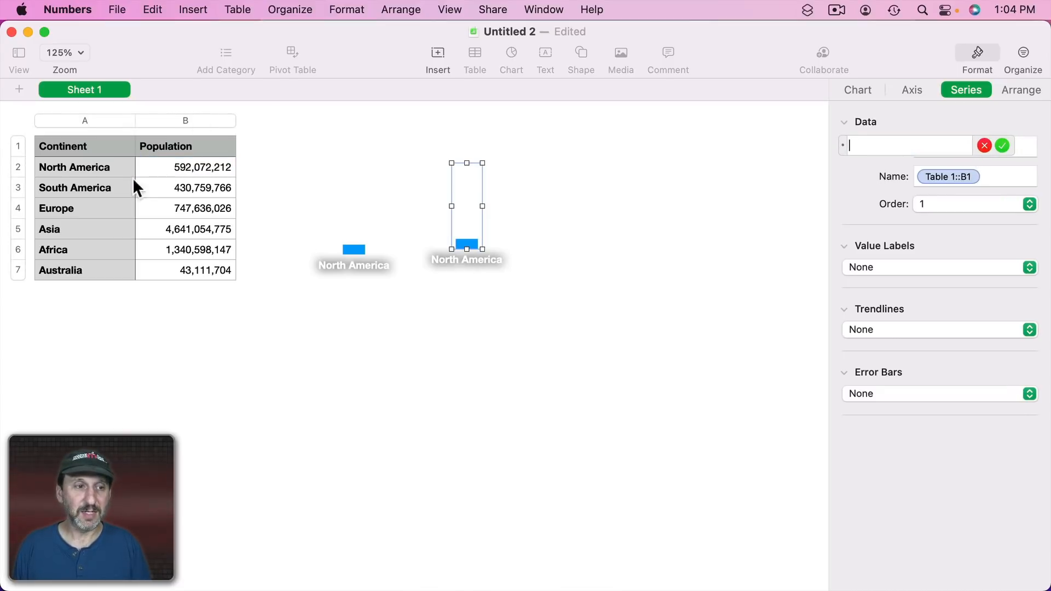
click(205, 188)
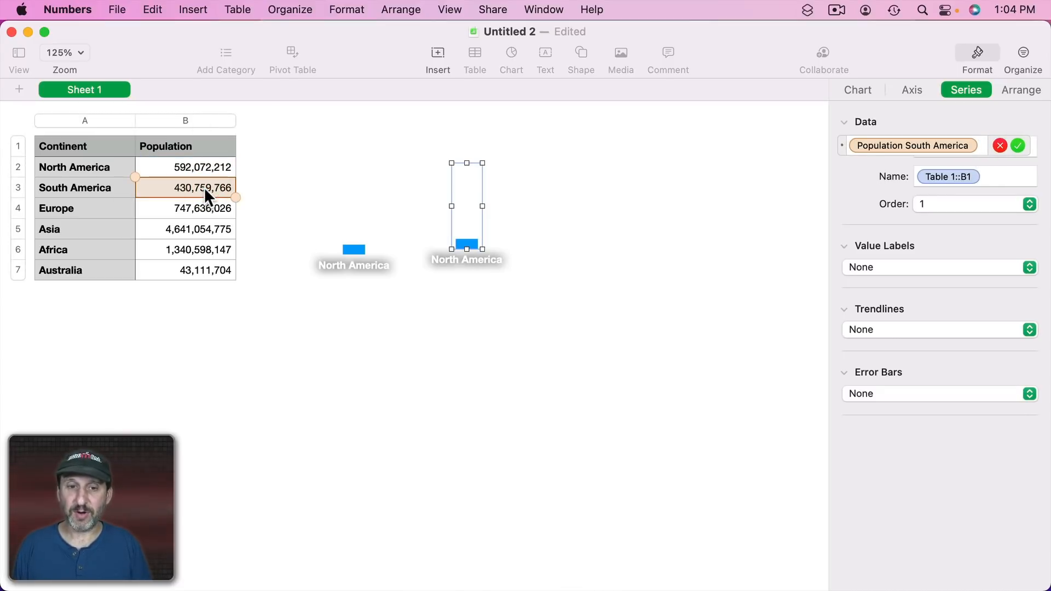
key(Return)
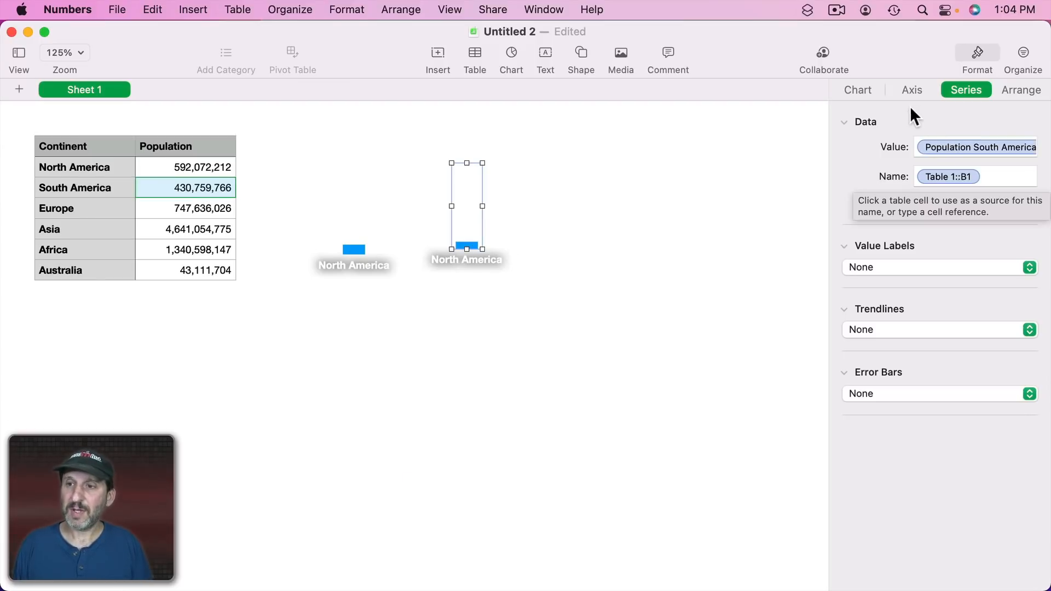
Set the copy's category label reference to the South America cell A3.
click(909, 89)
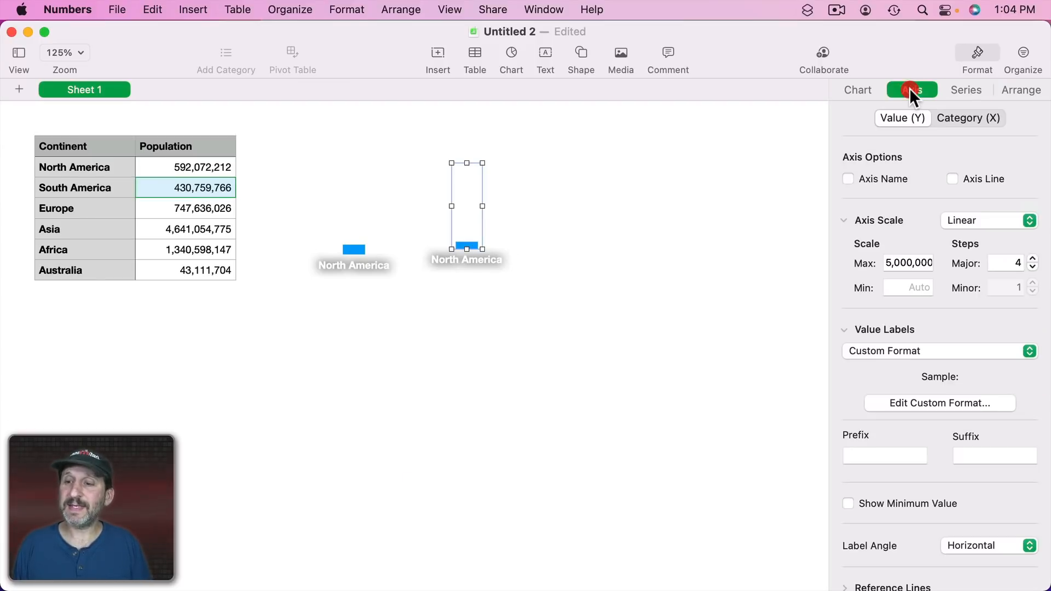
click(966, 117)
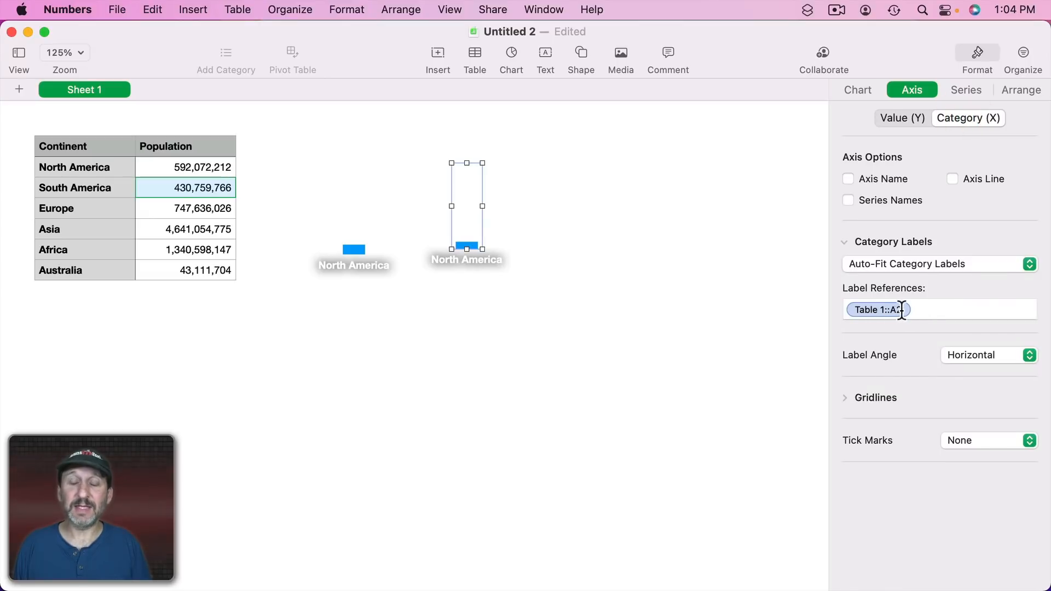
click(851, 308)
key(BackSpace)
key(BackSpace)
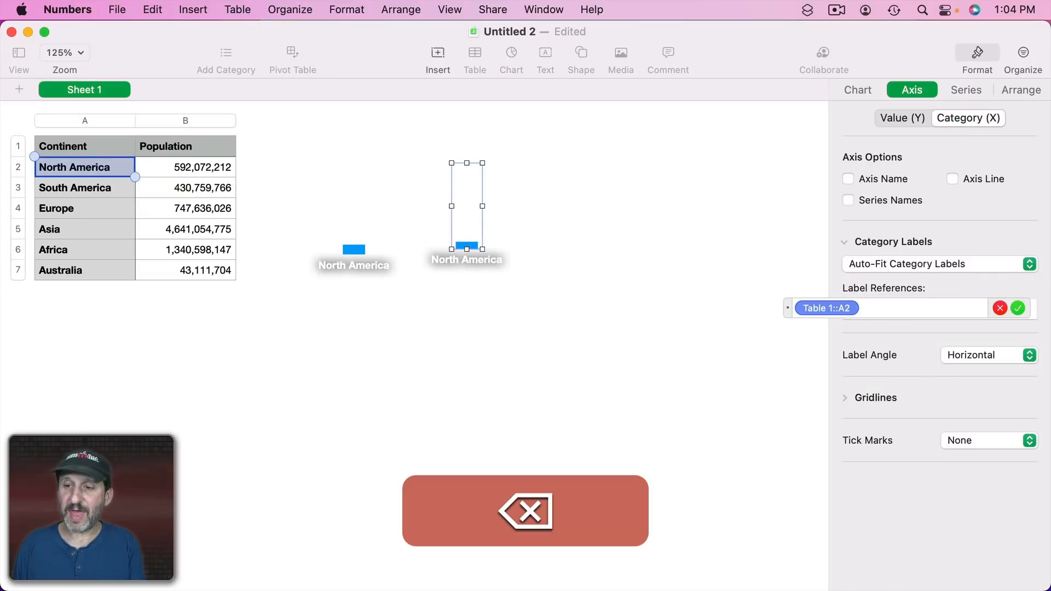
click(90, 190)
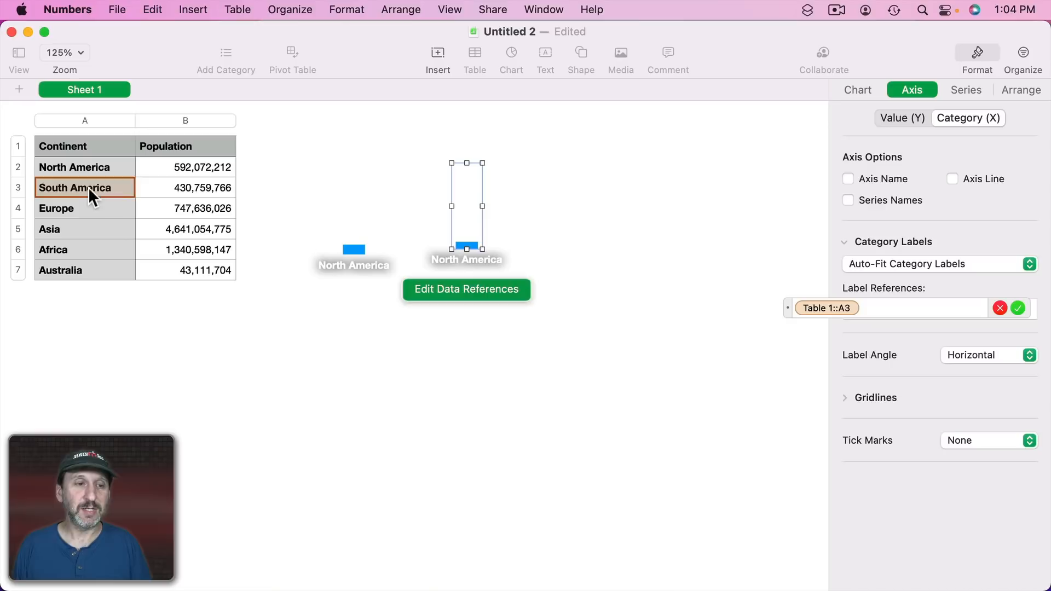
key(Return)
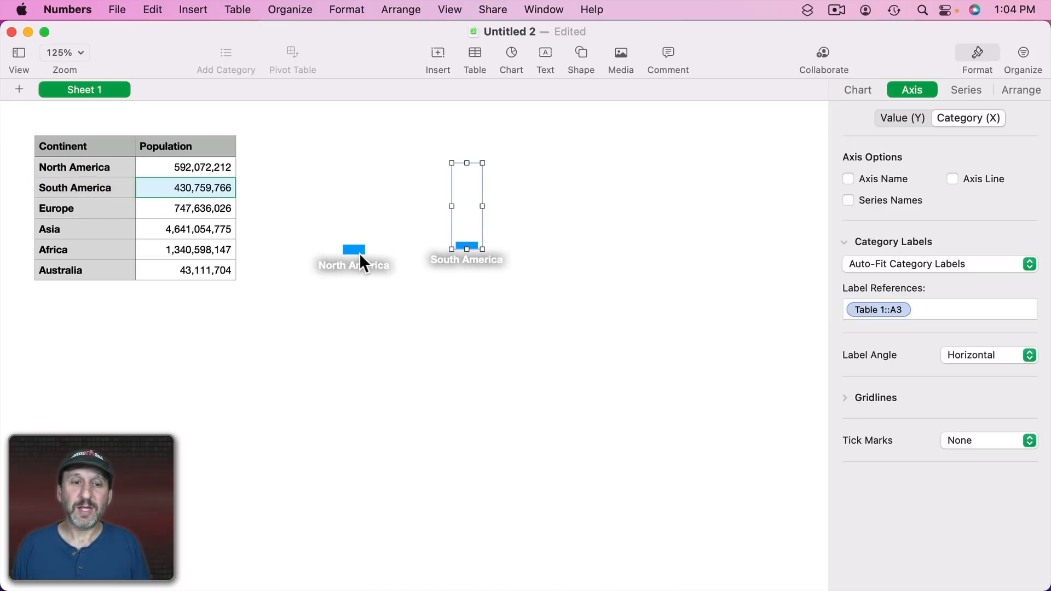
Duplicate the North America chart further right and point its series value to the Europe population cell B4.
drag(350, 248, 583, 232)
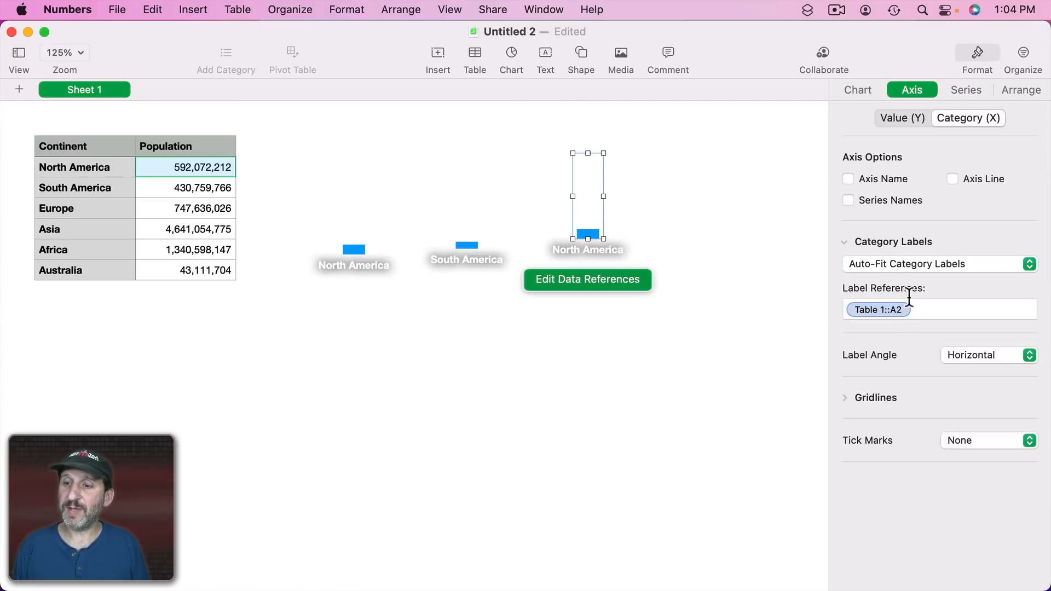
click(964, 91)
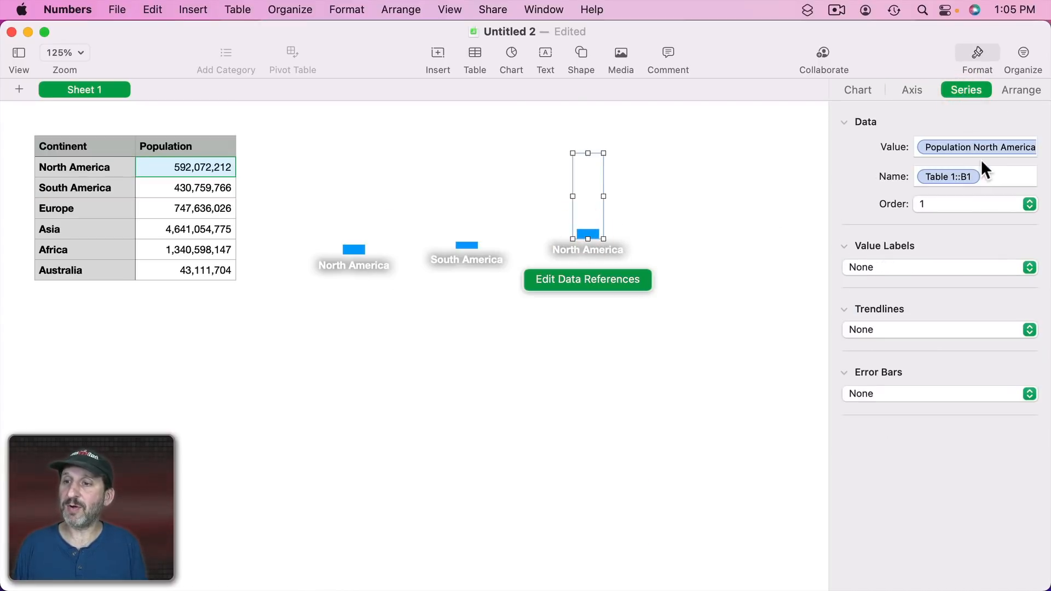
click(958, 147)
key(BackSpace)
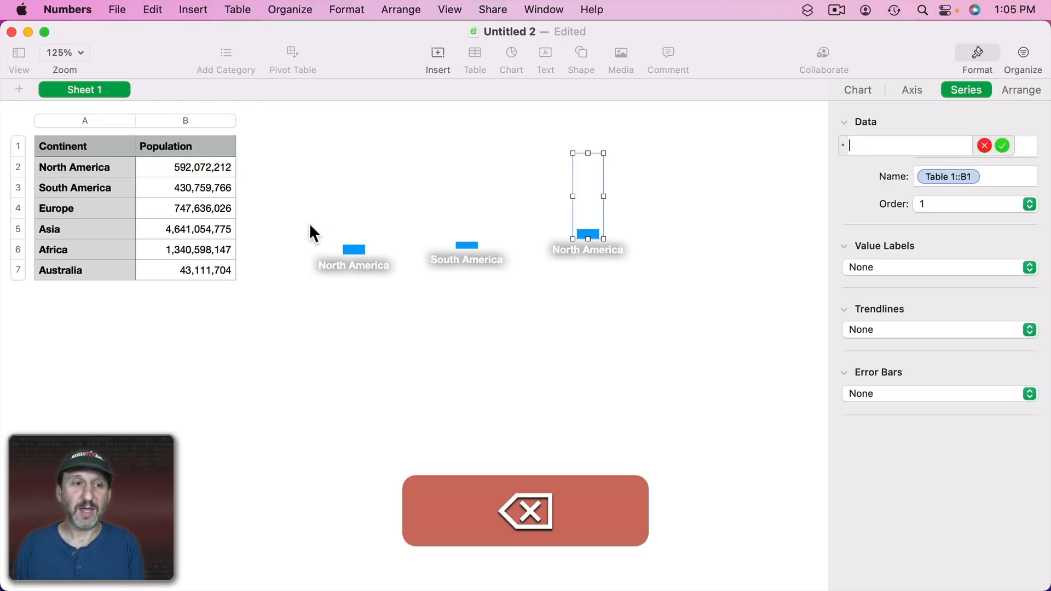
click(183, 209)
key(Return)
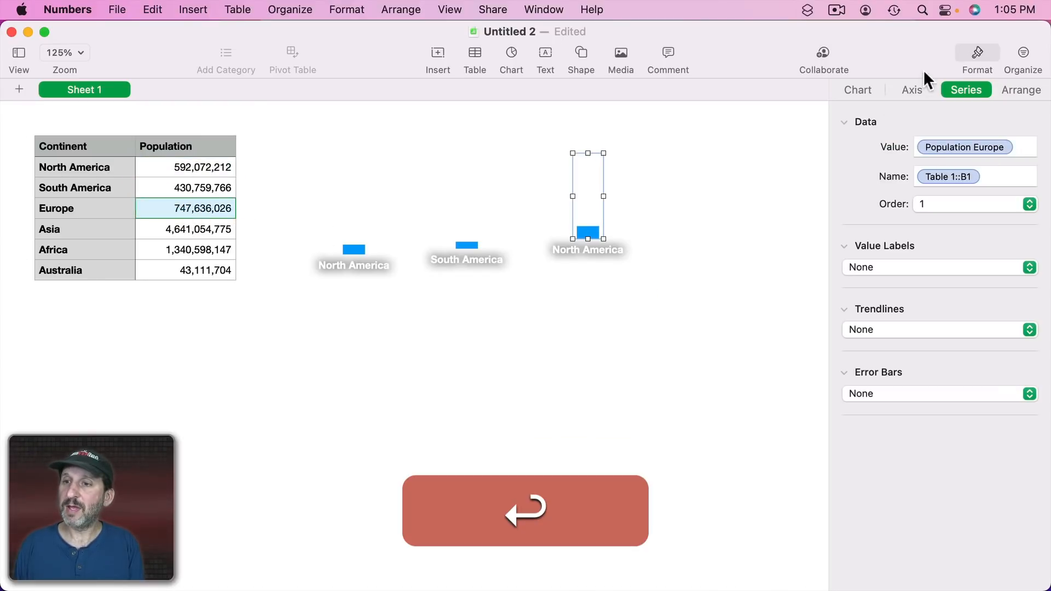
Set that chart's category label reference to the Europe cell A4.
click(908, 91)
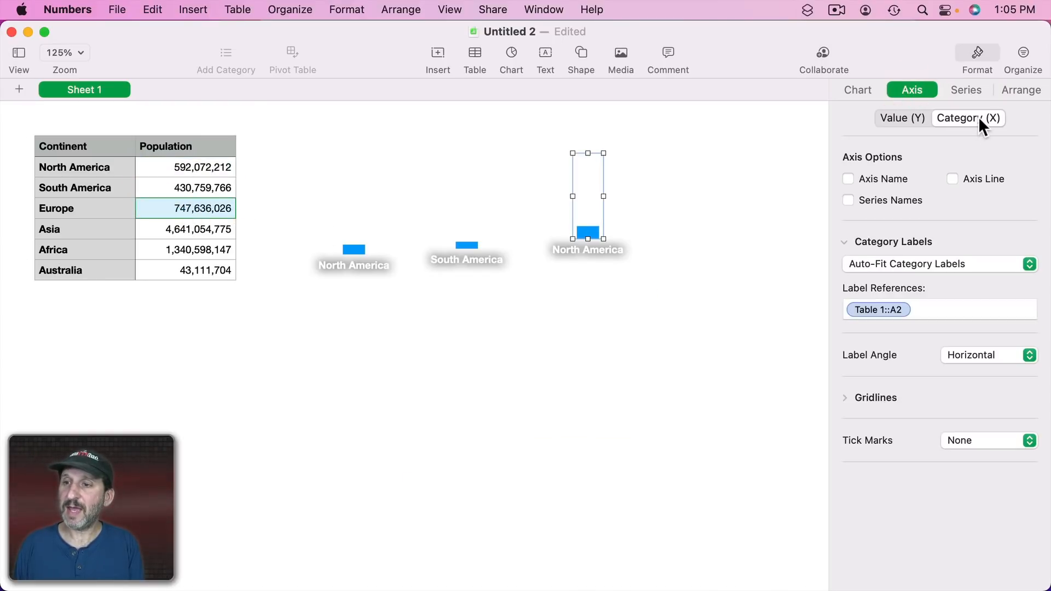
click(919, 308)
key(BackSpace)
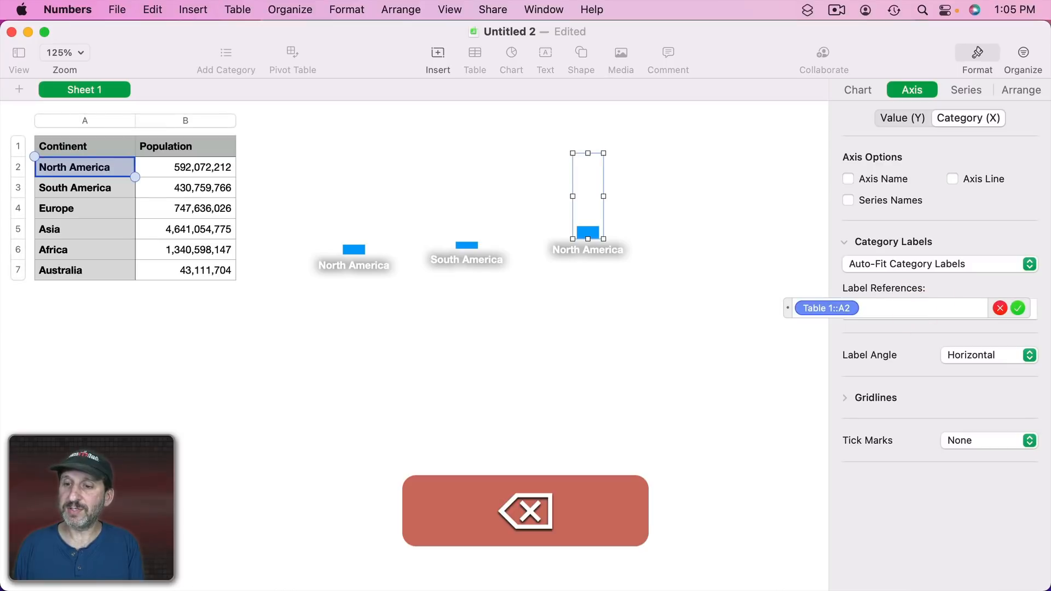
click(94, 207)
key(Return)
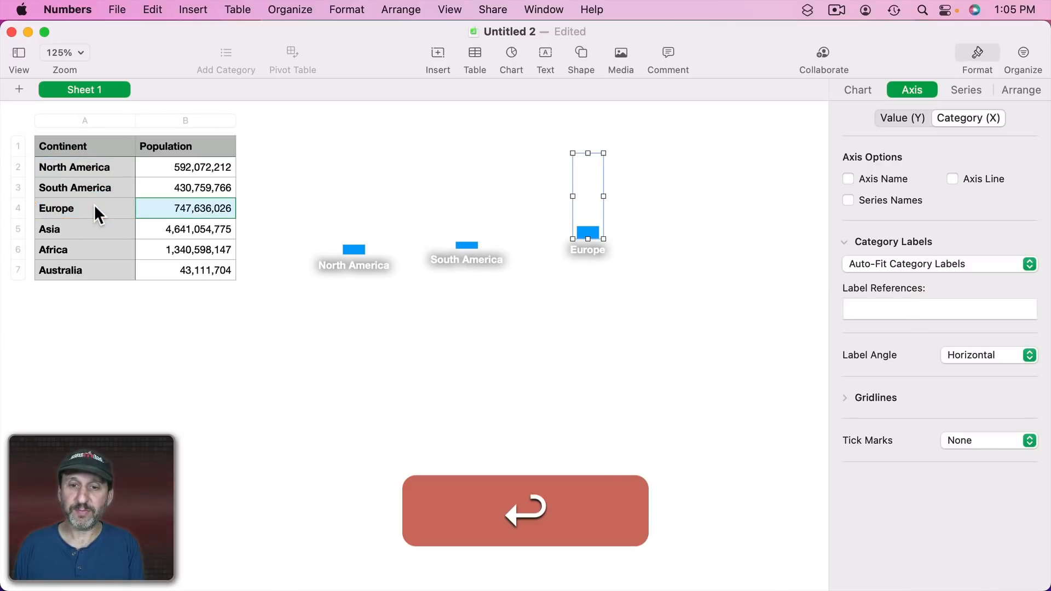
Duplicate the Europe chart to the right and point its series value to the Asia population cell B5.
drag(599, 238, 681, 252)
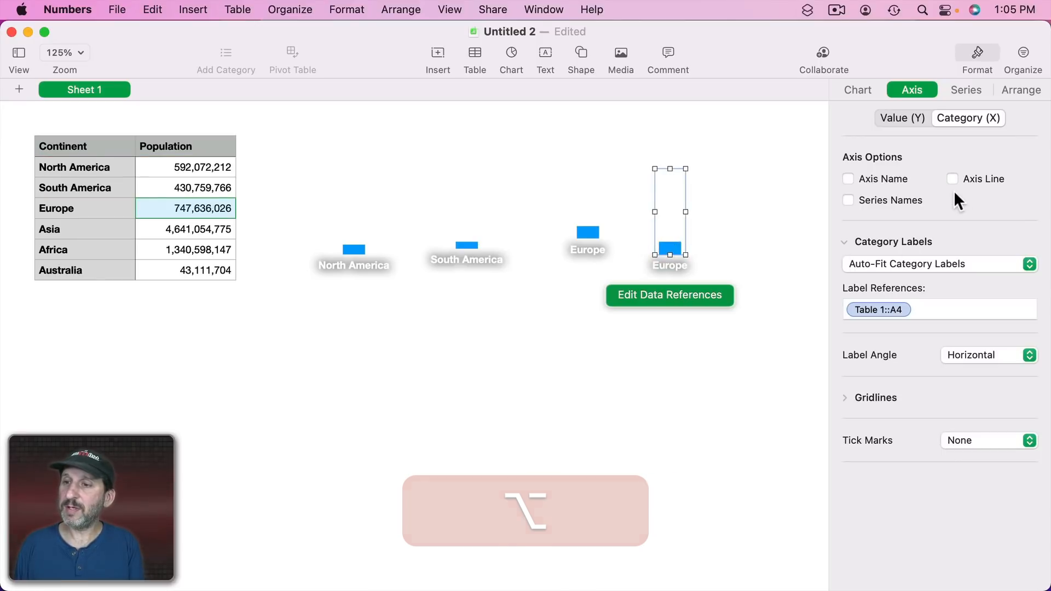
click(965, 91)
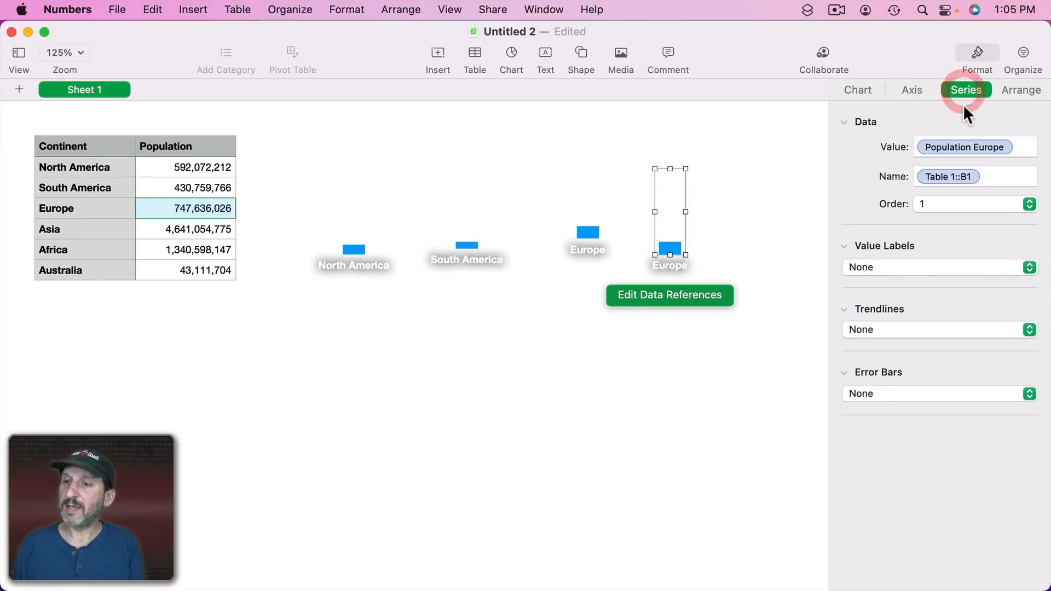
click(1018, 144)
key(BackSpace)
key(BackSpace)
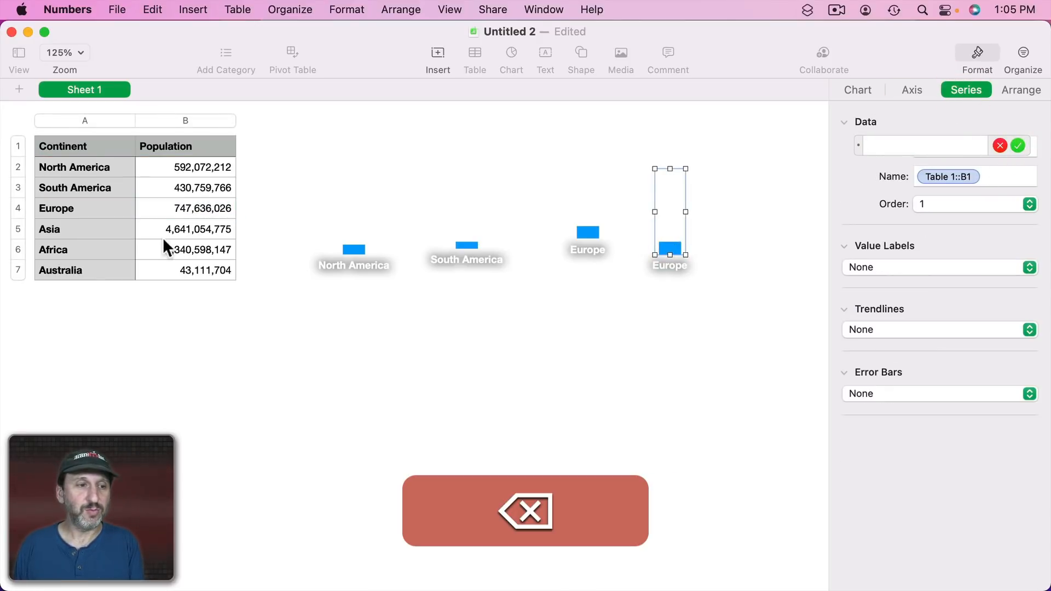
click(185, 230)
key(Return)
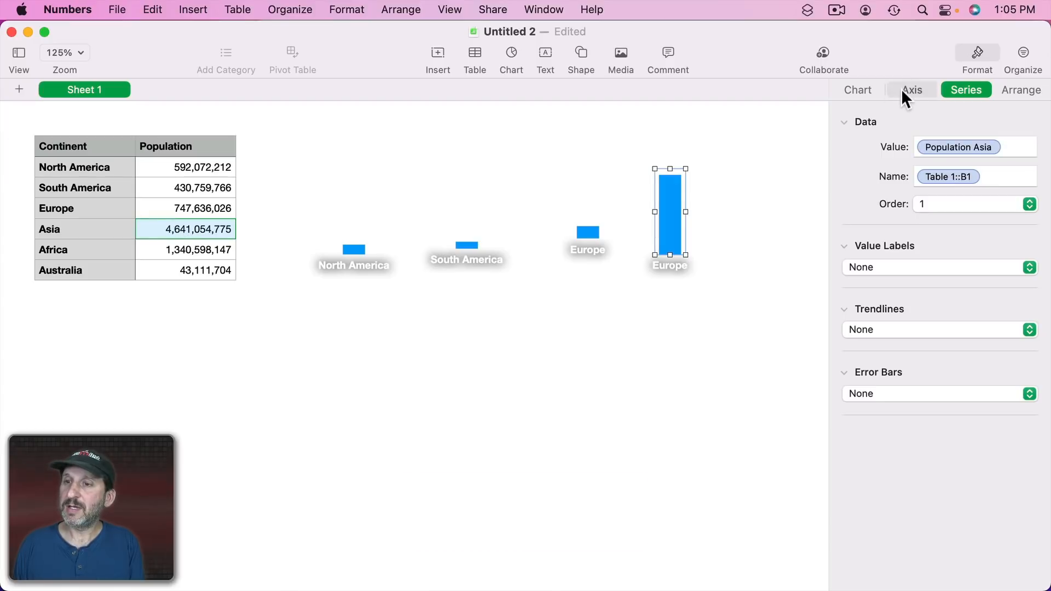
Set that chart's category label reference to the Asia cell A5.
click(908, 90)
click(921, 312)
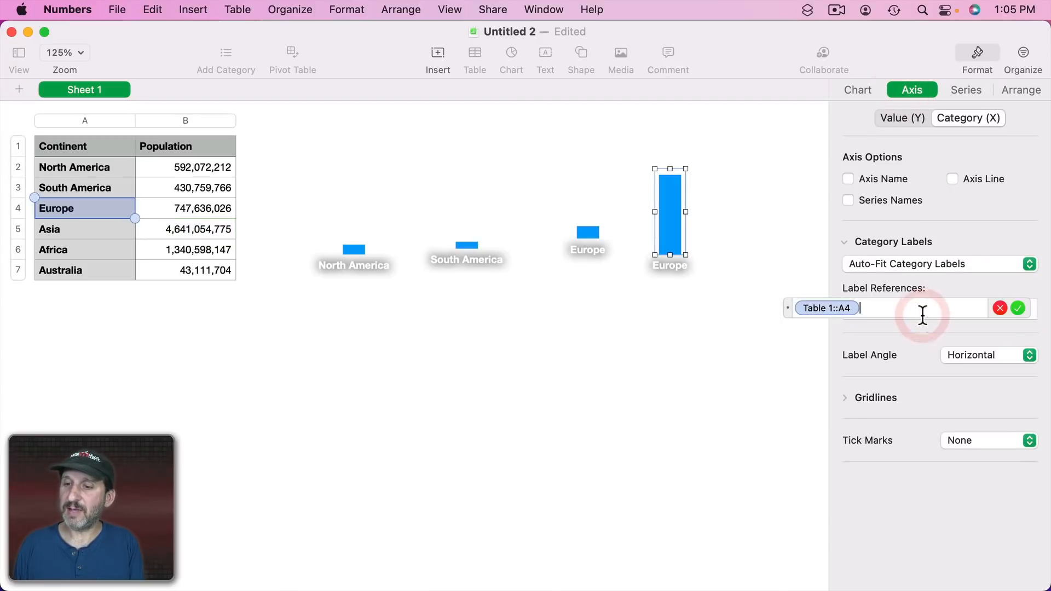
key(BackSpace)
key(BackSpace)
click(87, 227)
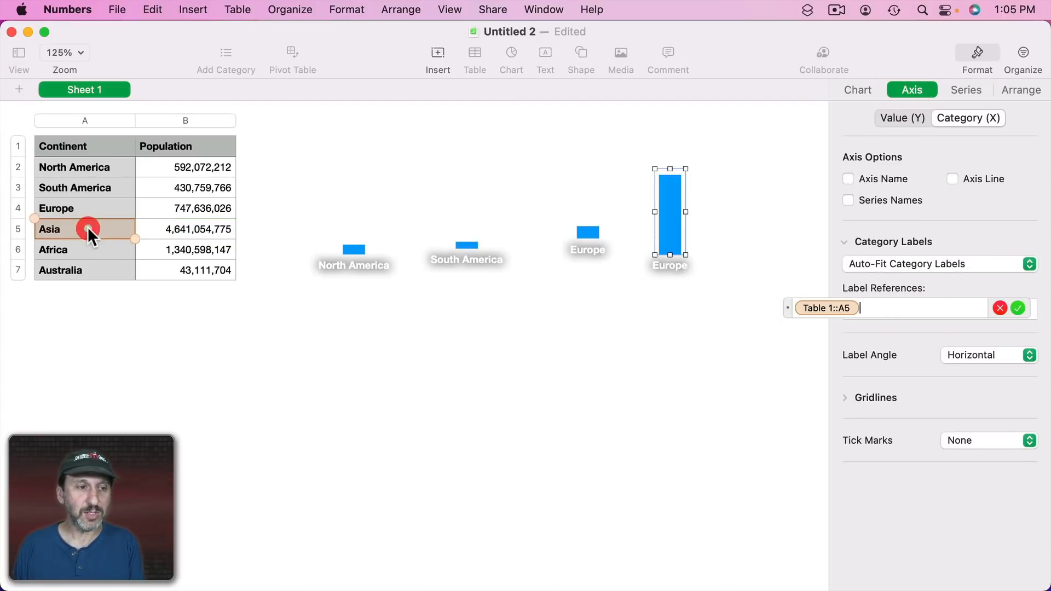
key(Return)
Duplicate the Asia chart to the right and point its series value to the Africa population cell B6.
drag(668, 228, 735, 233)
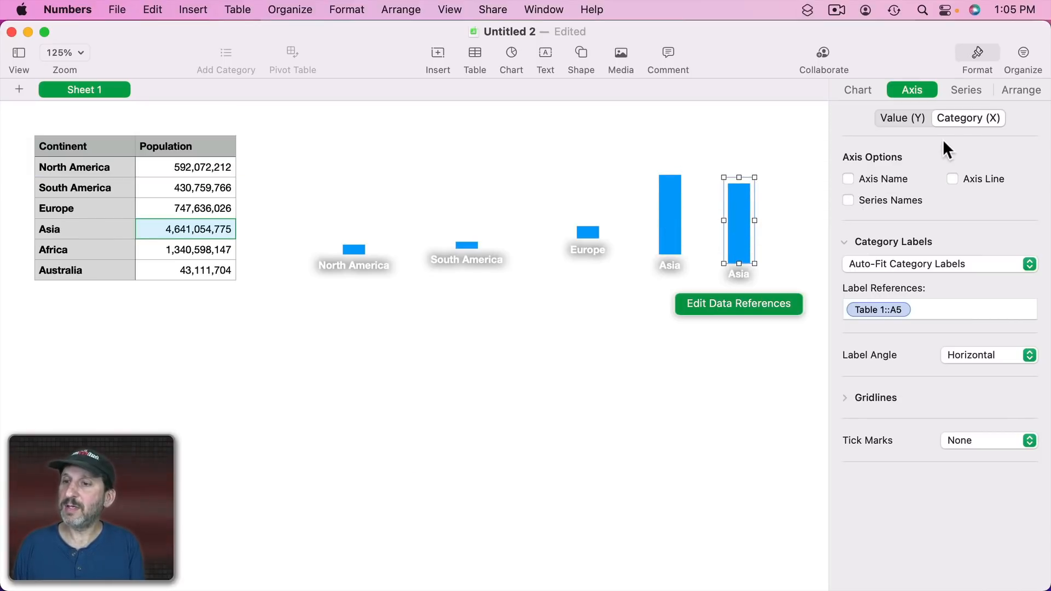
click(959, 88)
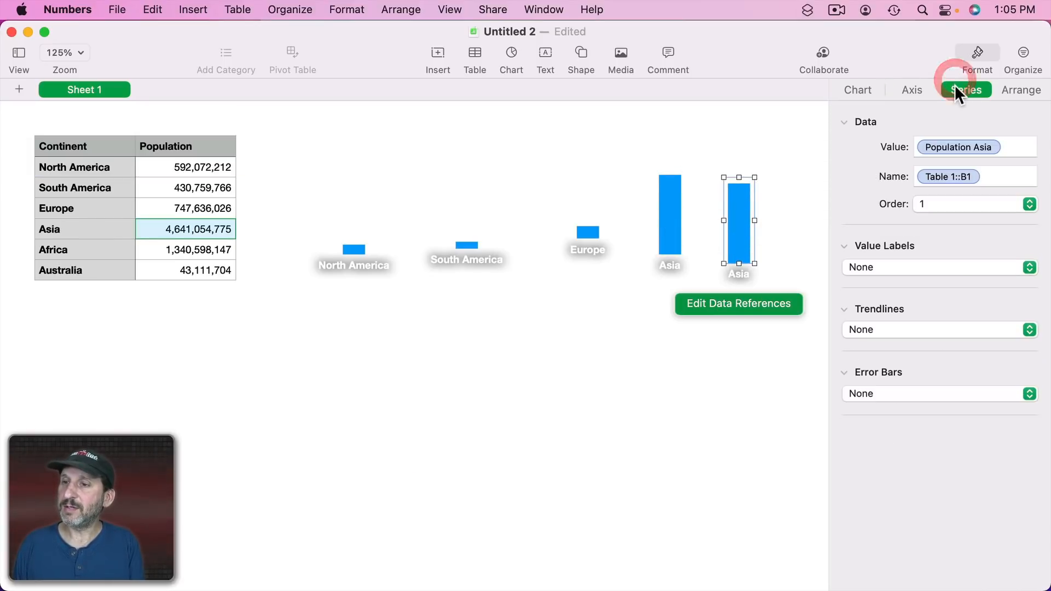
click(985, 178)
click(1002, 152)
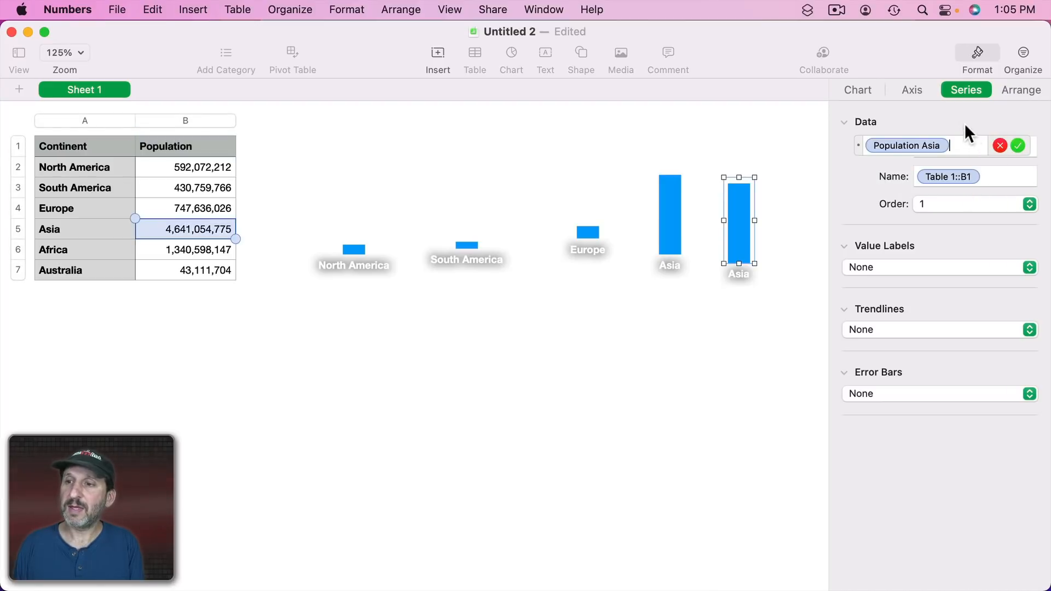
key(BackSpace)
key(BackSpace)
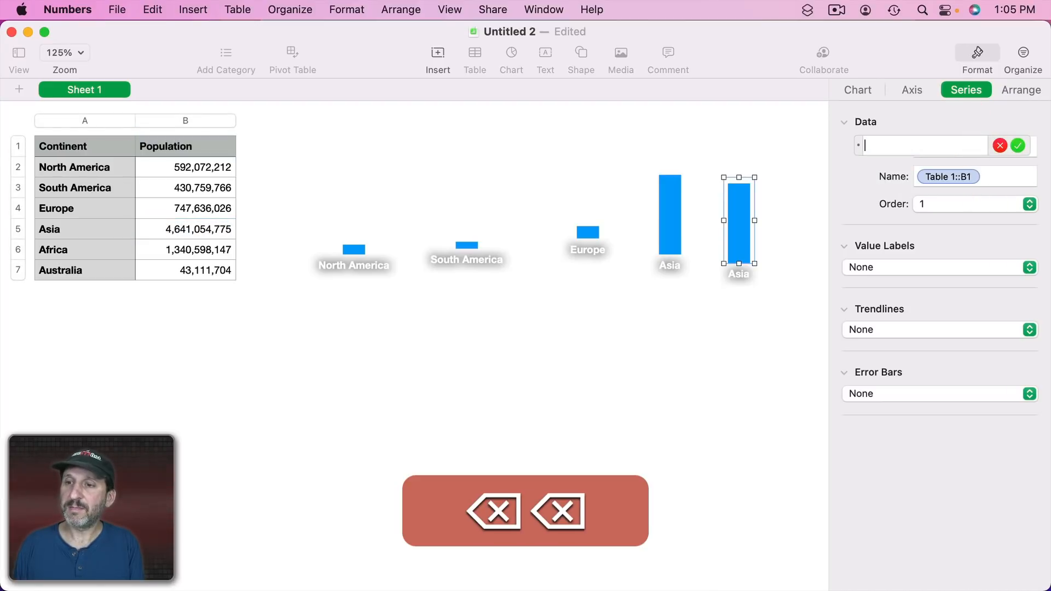
click(195, 247)
key(Return)
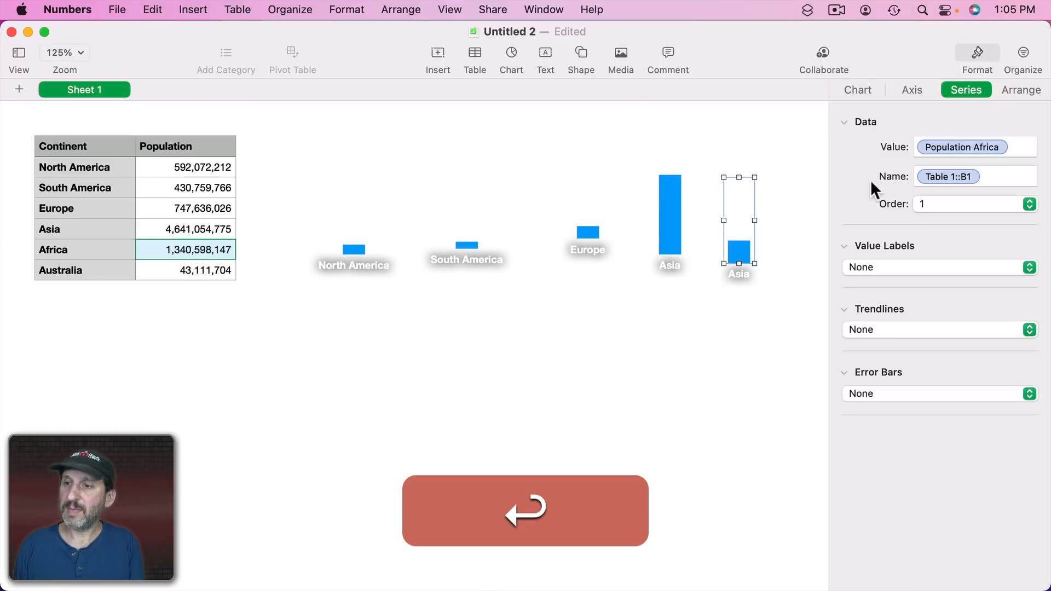
Set that chart's category label reference to the Africa cell A6.
click(912, 90)
click(938, 311)
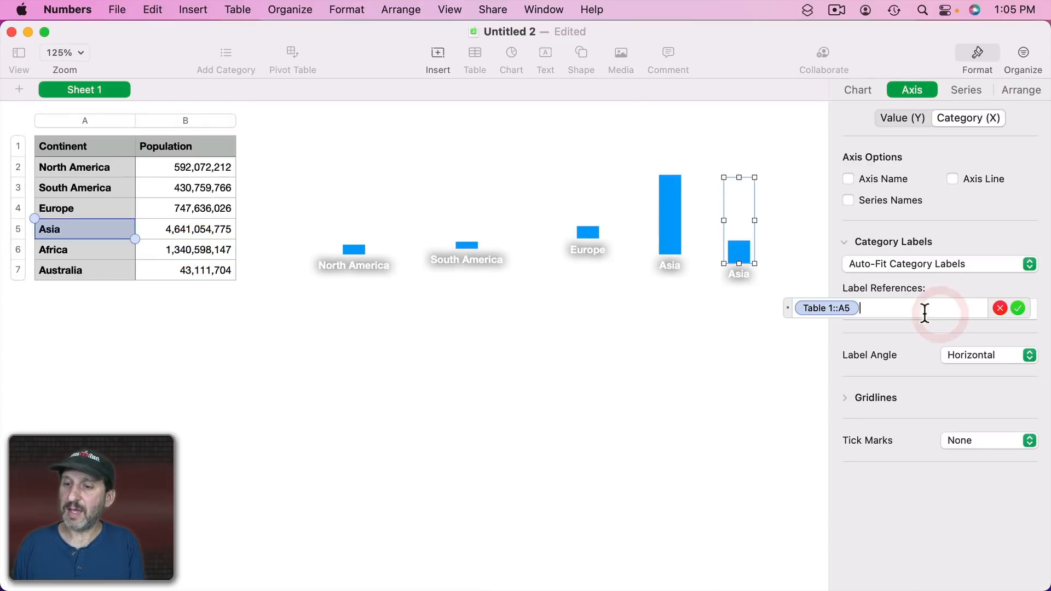
key(BackSpace)
key(BackSpace)
click(99, 246)
key(Return)
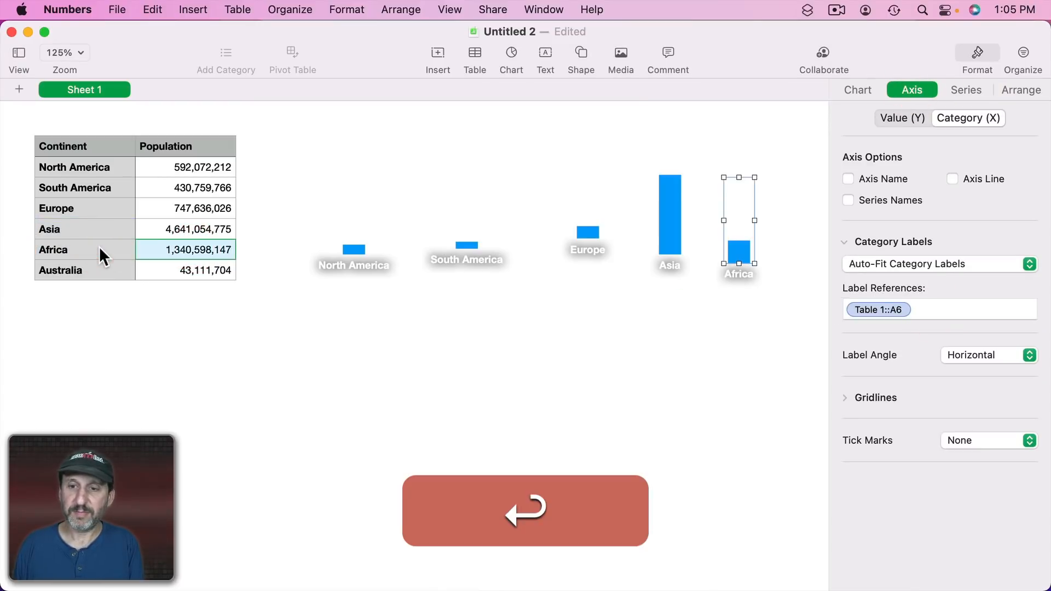
Duplicate the Africa chart lower down and point its series value to the Australia population cell B7.
click(740, 312)
drag(738, 251, 550, 351)
click(966, 91)
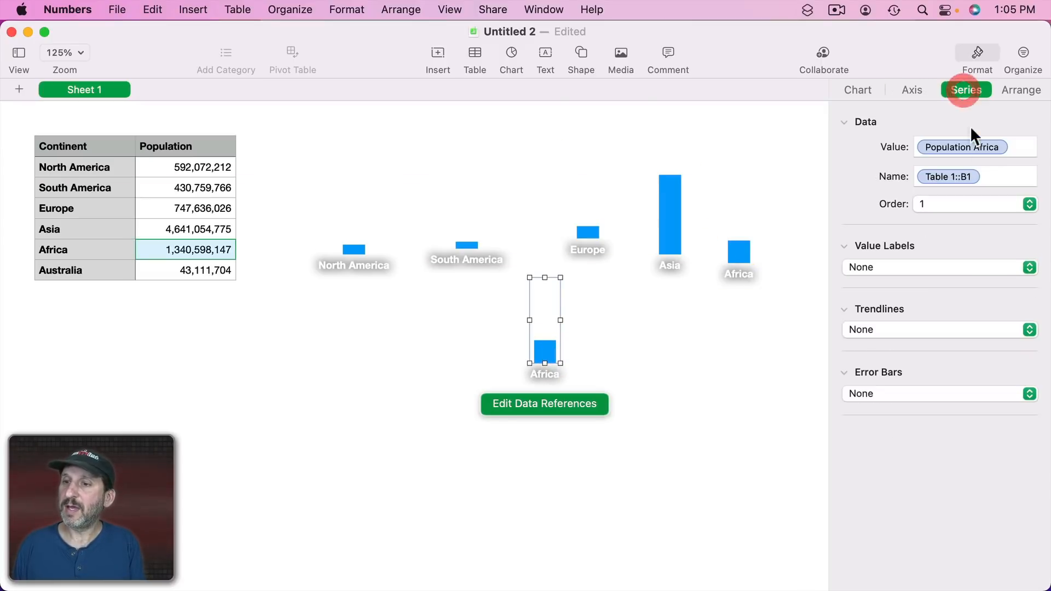
click(1013, 148)
key(BackSpace)
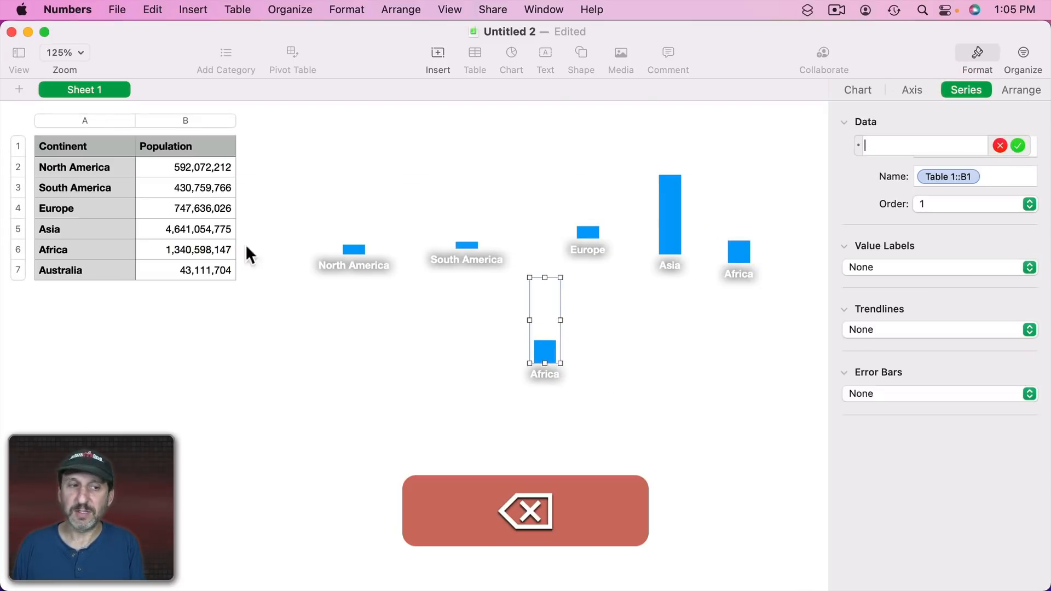
click(183, 270)
key(Return)
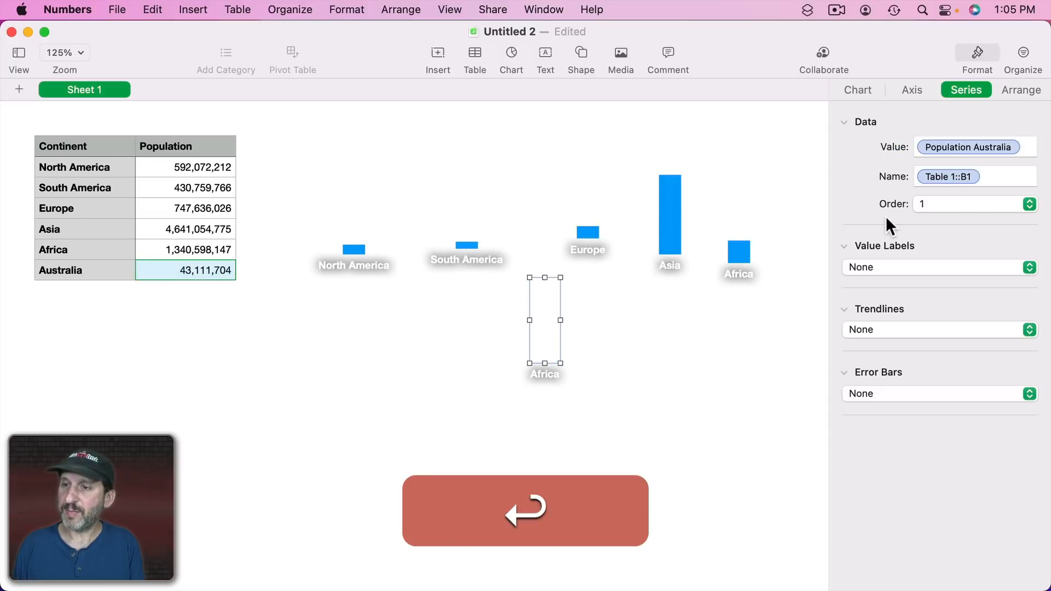
Set that chart's category label reference to the Australia cell A7.
click(912, 89)
click(919, 308)
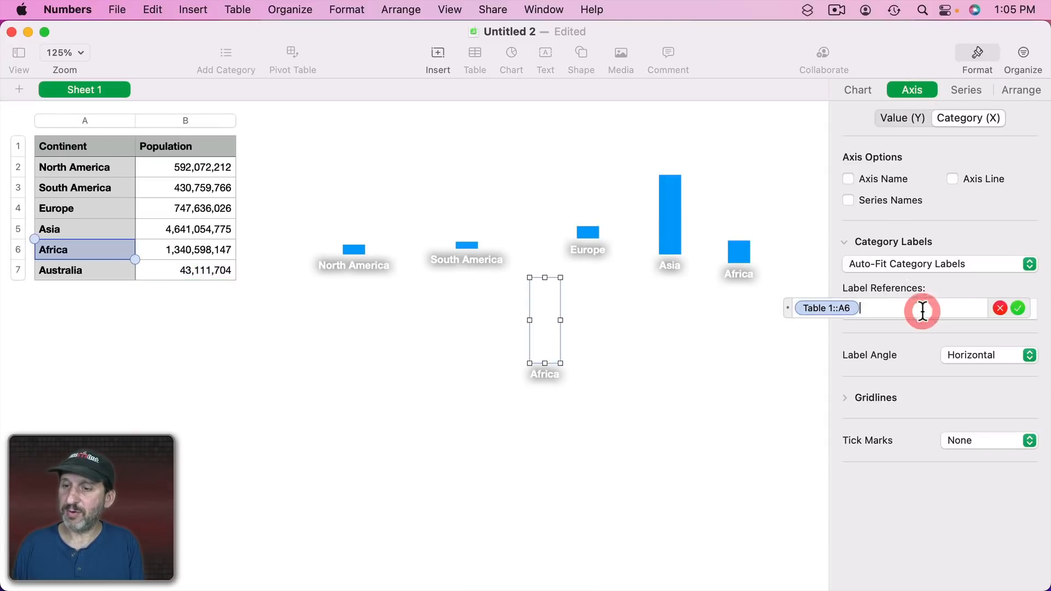
key(BackSpace)
click(84, 266)
key(Return)
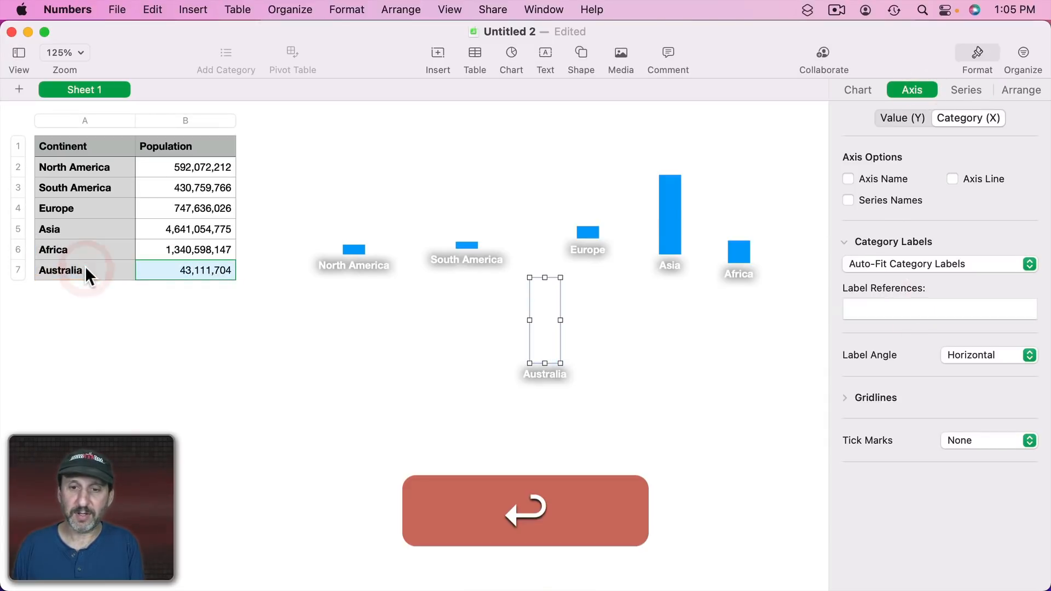
Check the maximum of the Asia chart's value axis scale.
click(368, 197)
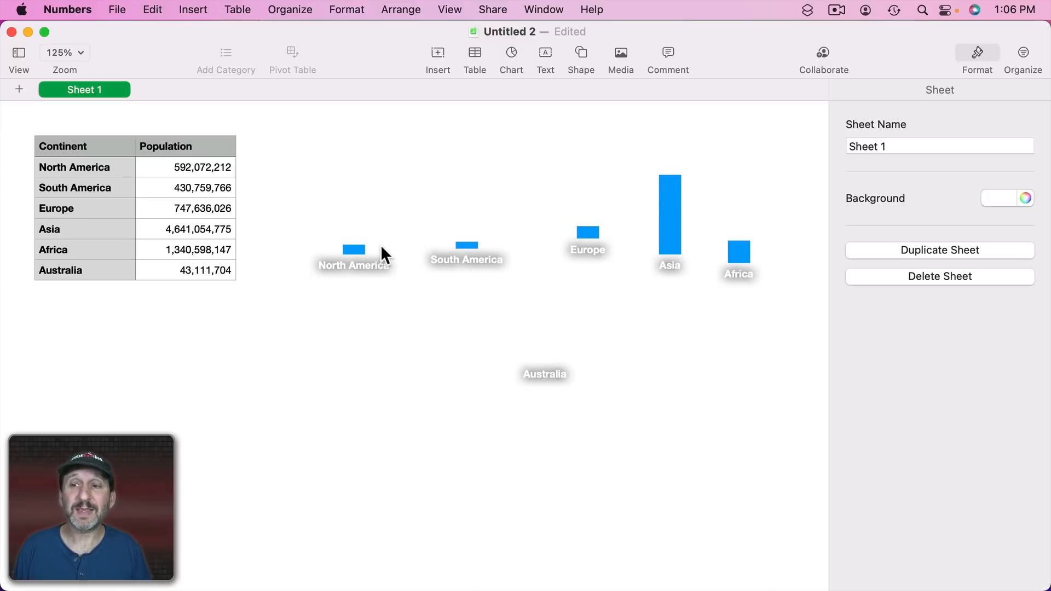
click(668, 197)
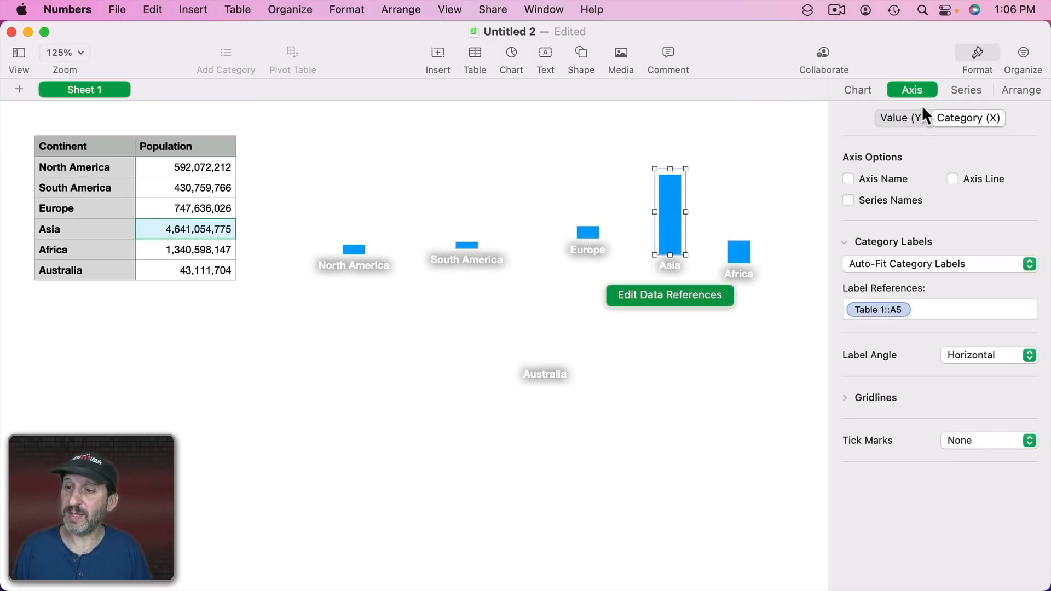
click(899, 118)
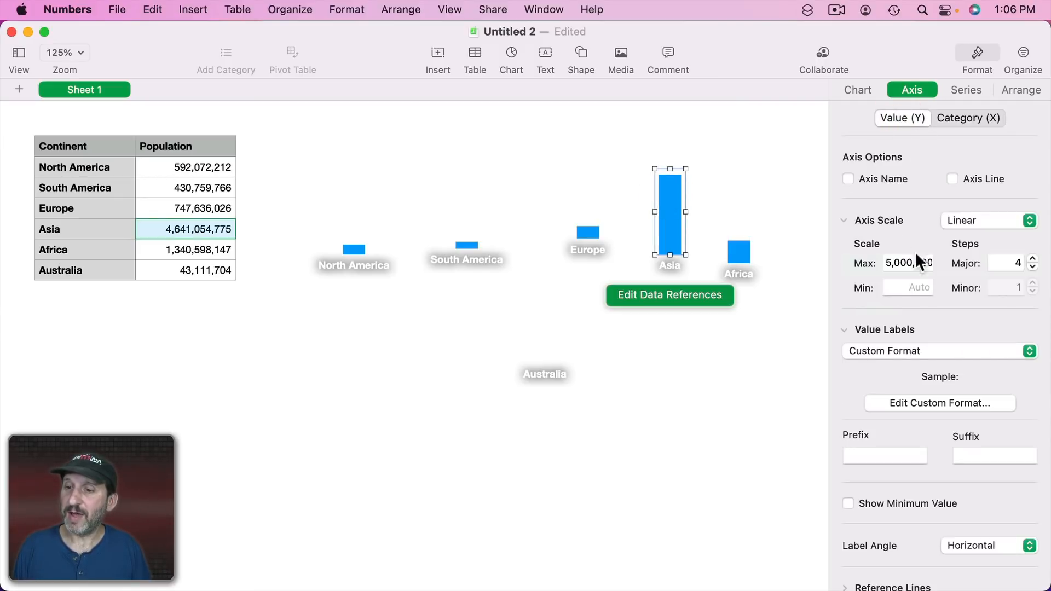
drag(887, 264, 946, 266)
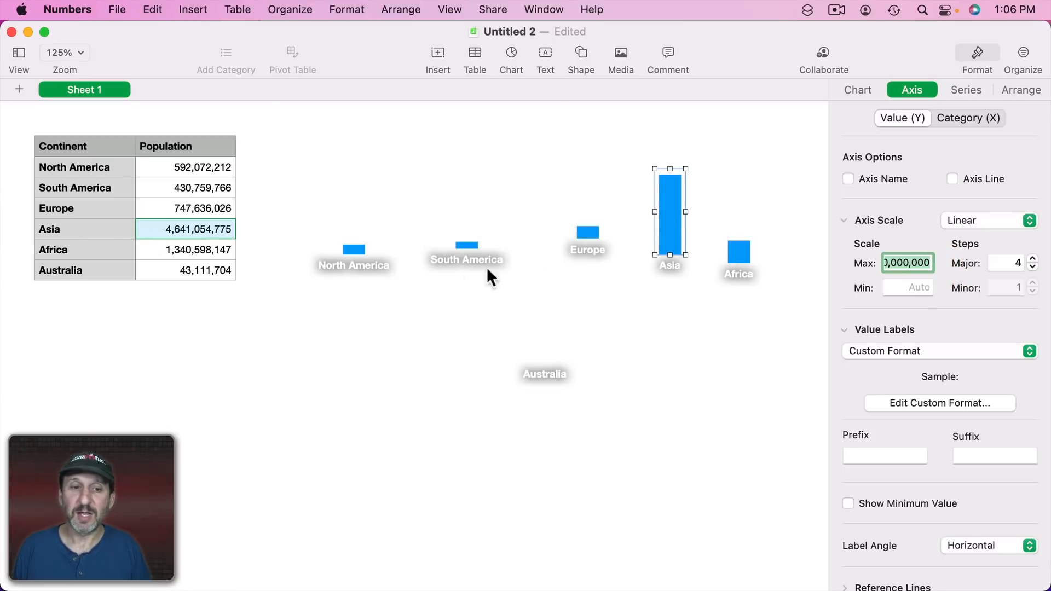
click(547, 180)
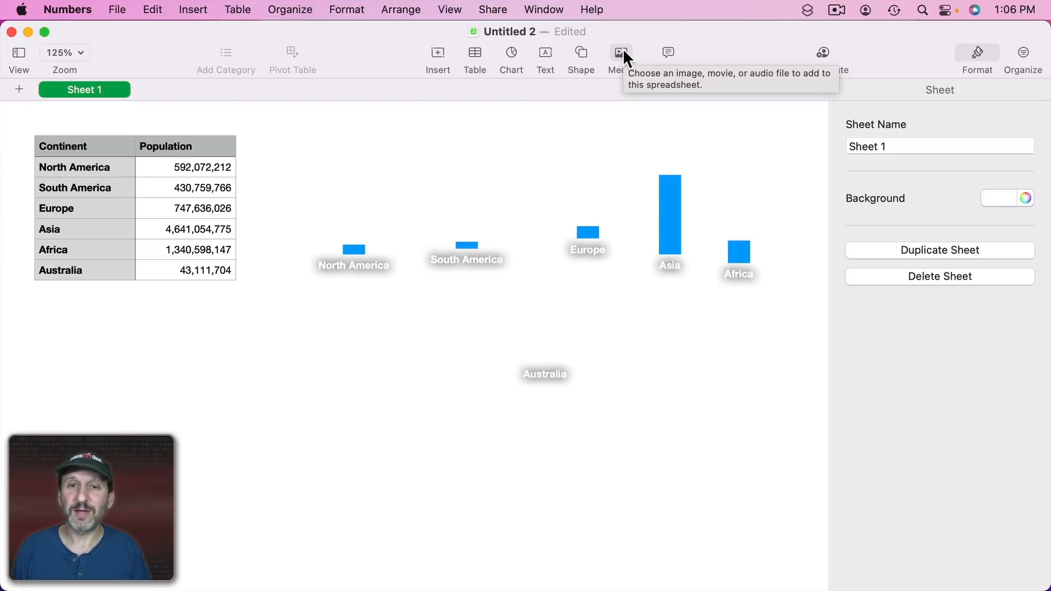
Search the shape library for map and place the world map shape below the table.
click(572, 54)
click(562, 82)
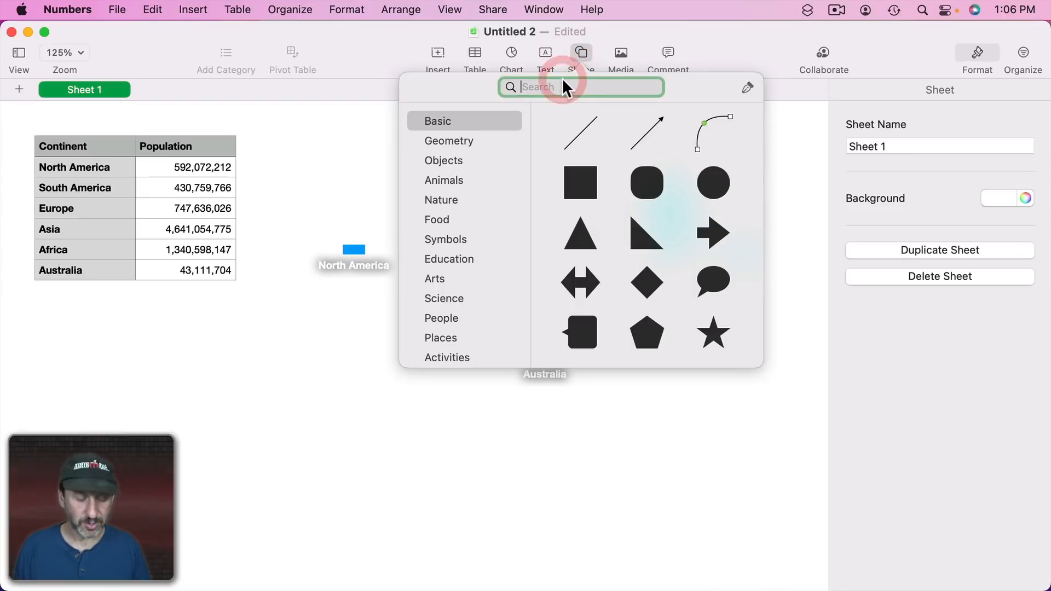
text(map)
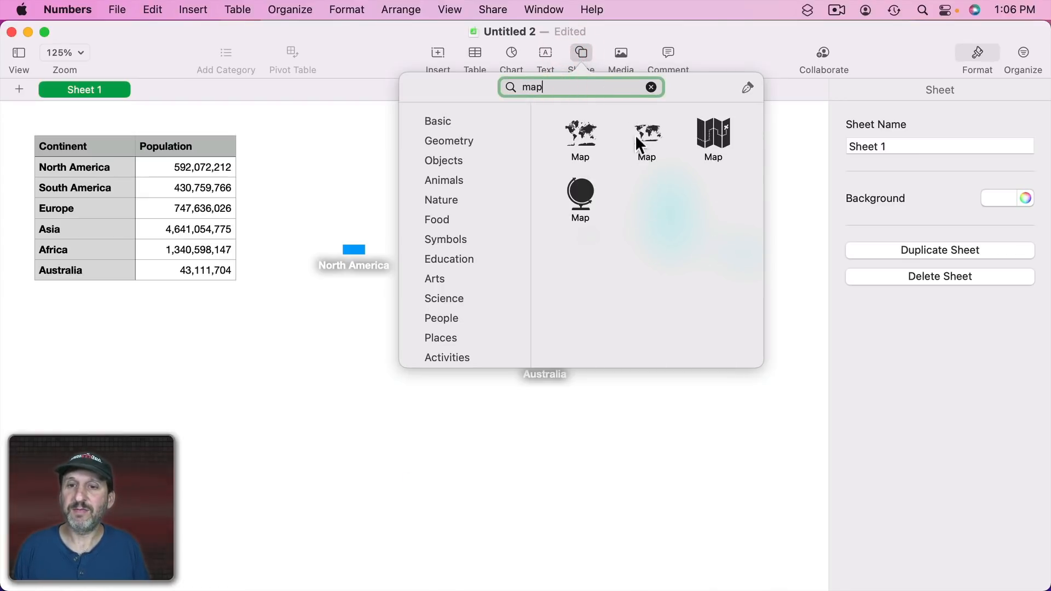
drag(656, 133, 295, 350)
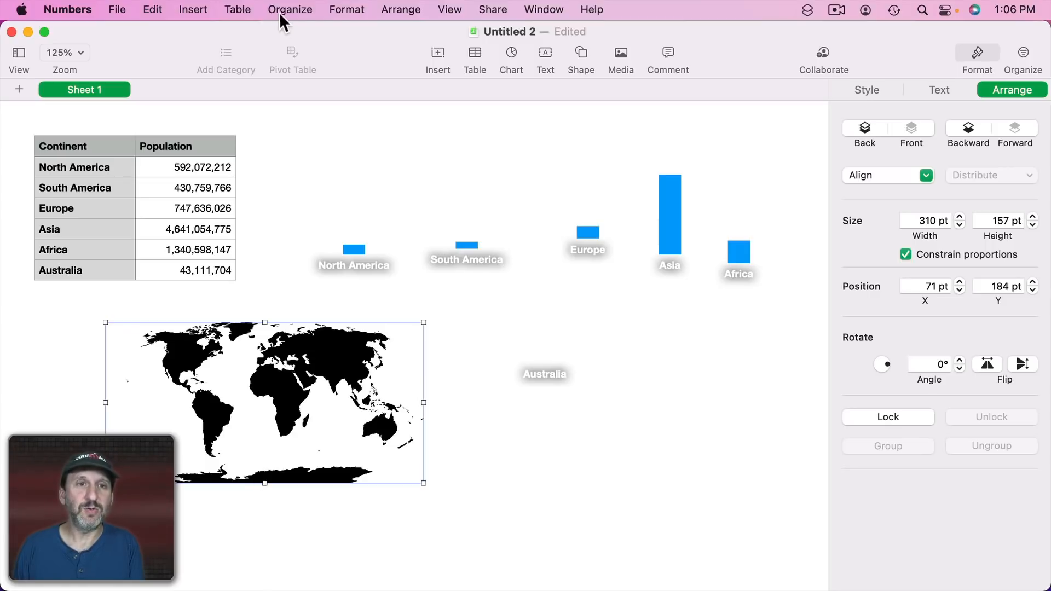
Break apart the world map shape into separate pieces.
click(347, 9)
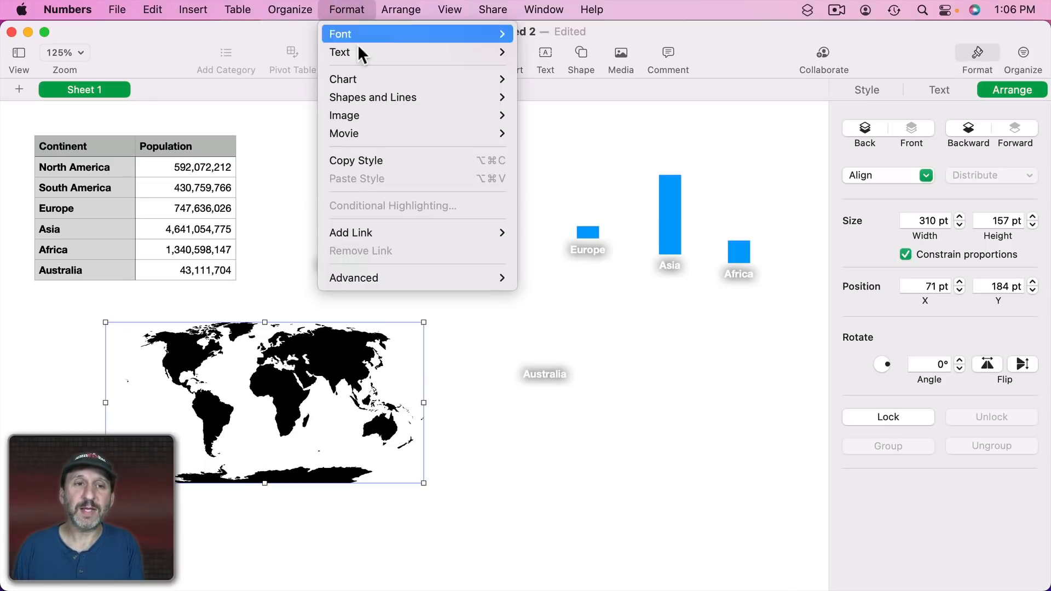
mouse_move(367, 97)
click(545, 132)
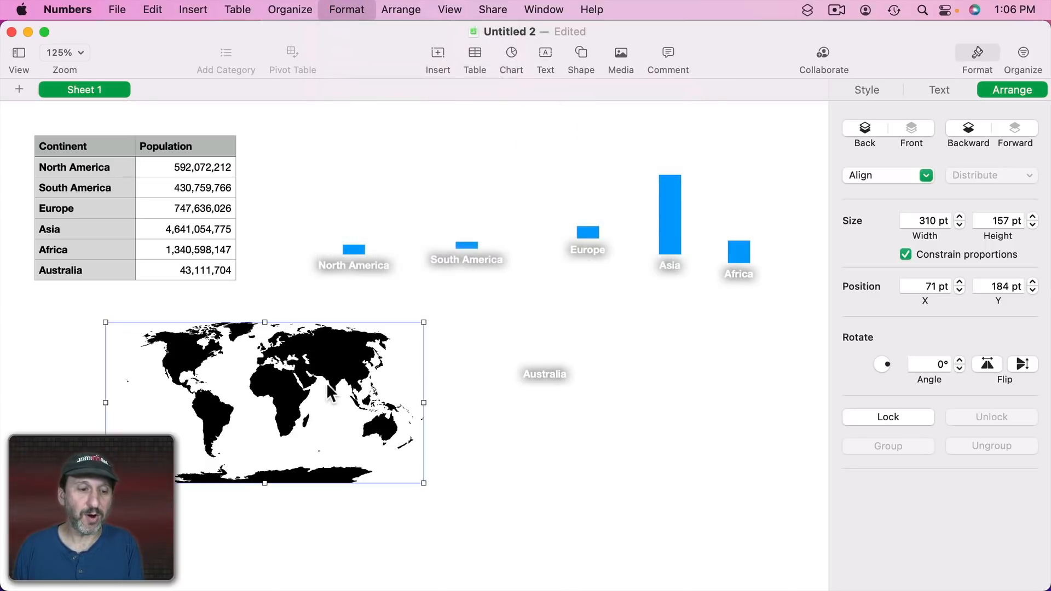
Delete the Antarctica pieces along the map's bottom edge.
click(261, 509)
drag(408, 513, 175, 465)
key(BackSpace)
drag(341, 481, 303, 440)
key(BackSpace)
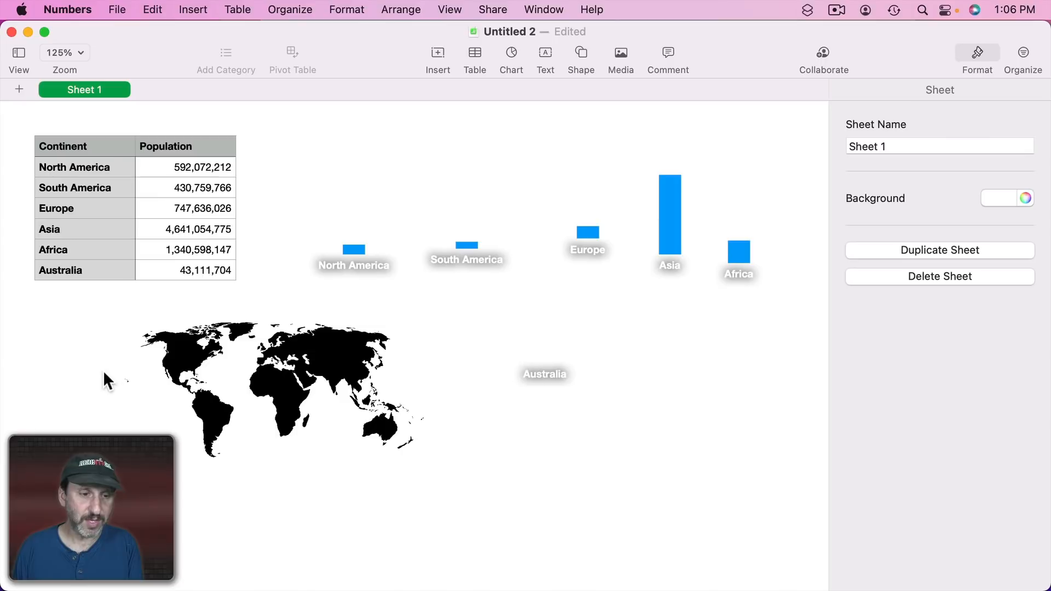
Select all the map pieces and unite them back into one shape.
drag(84, 311, 483, 517)
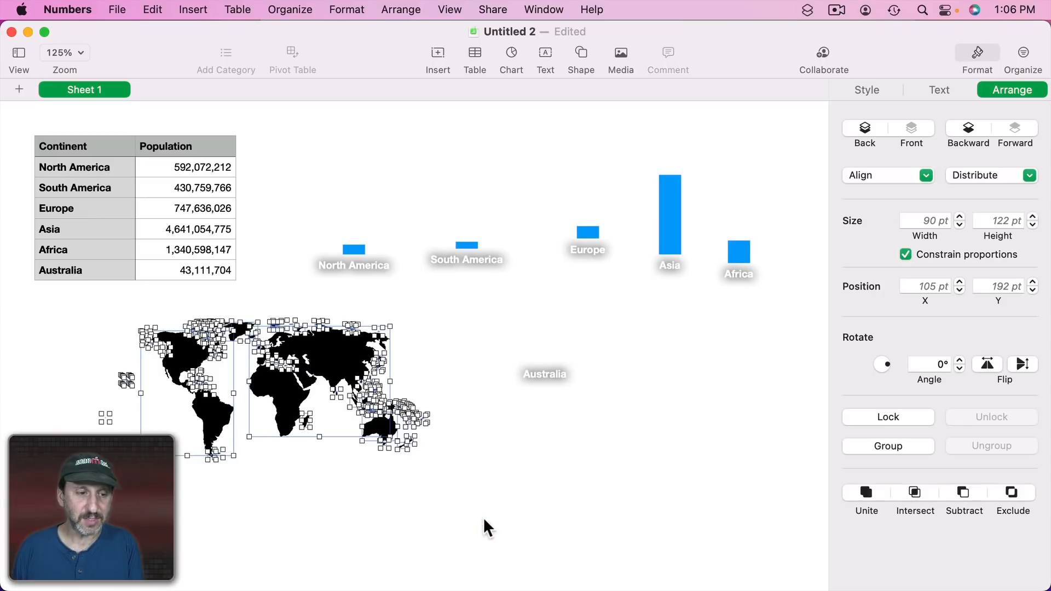
click(355, 10)
mouse_move(373, 102)
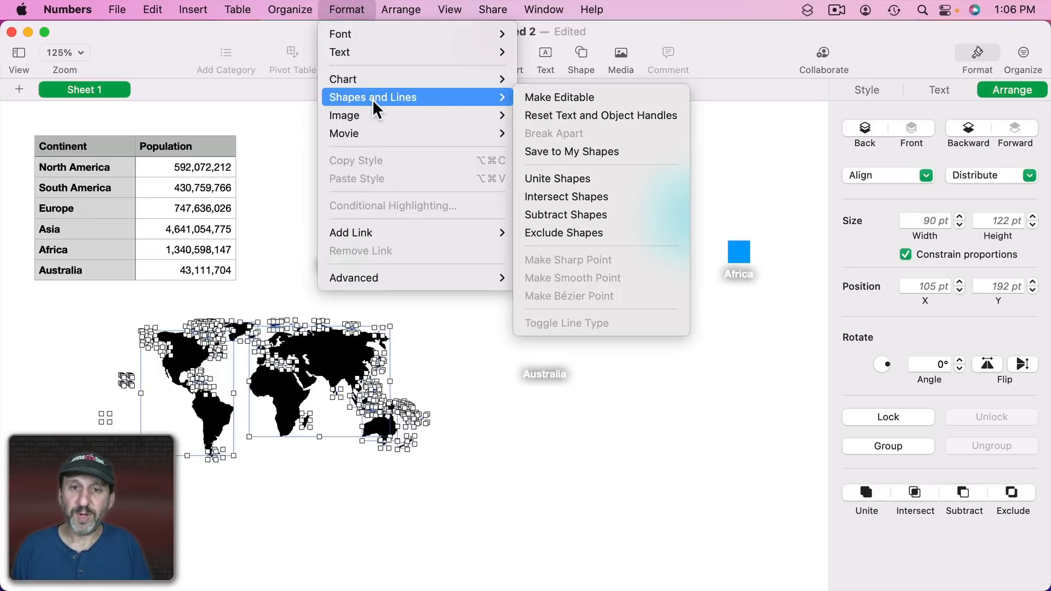
click(569, 174)
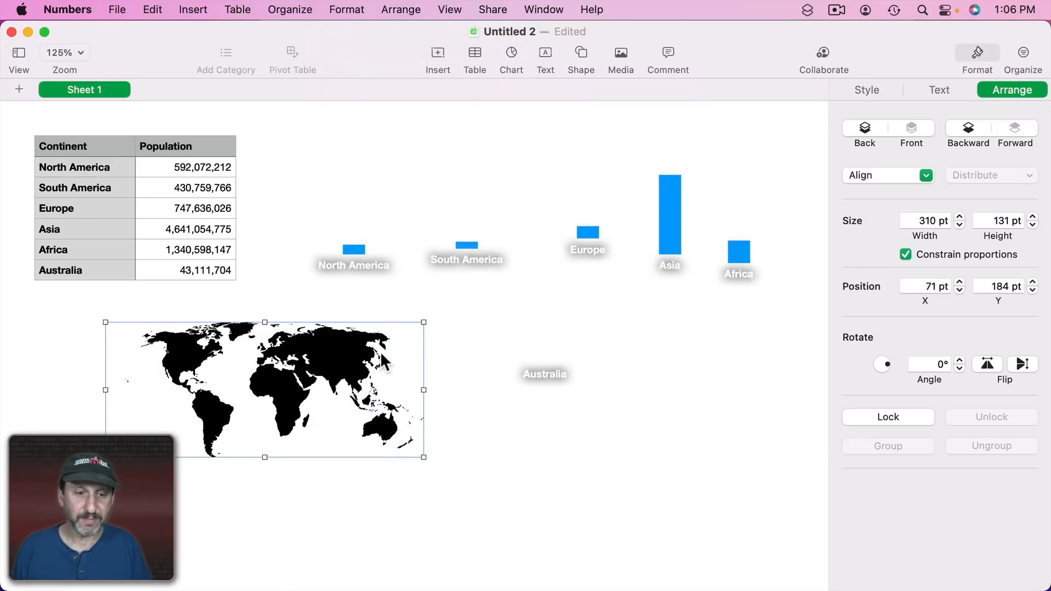
Enlarge the map to about 473 × 200 pt and move it under the row of charts.
drag(296, 424, 508, 390)
drag(635, 423, 766, 561)
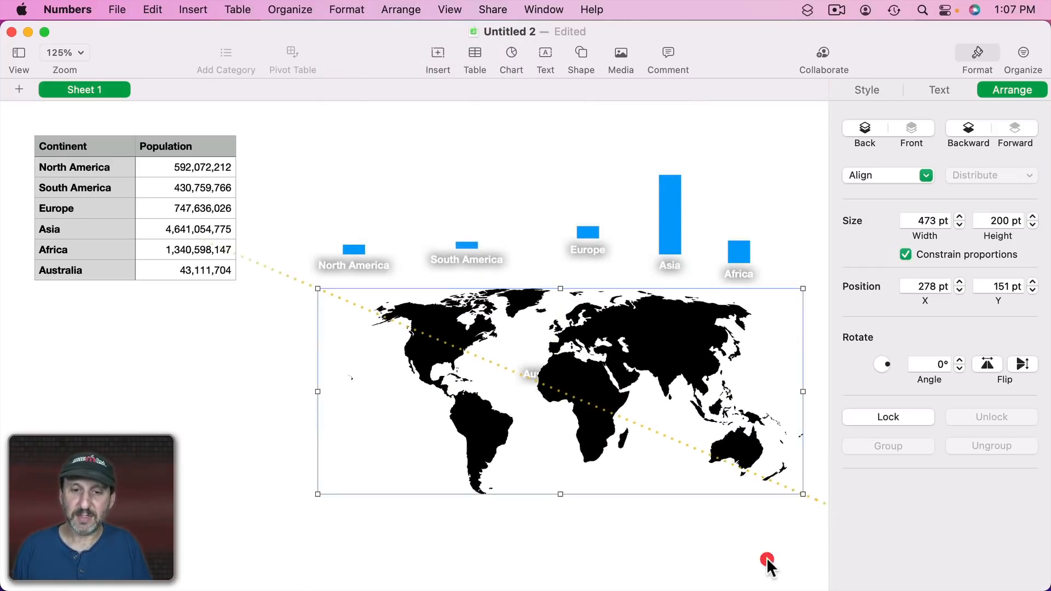
drag(417, 361, 365, 294)
Send the map to the back behind the charts.
click(292, 5)
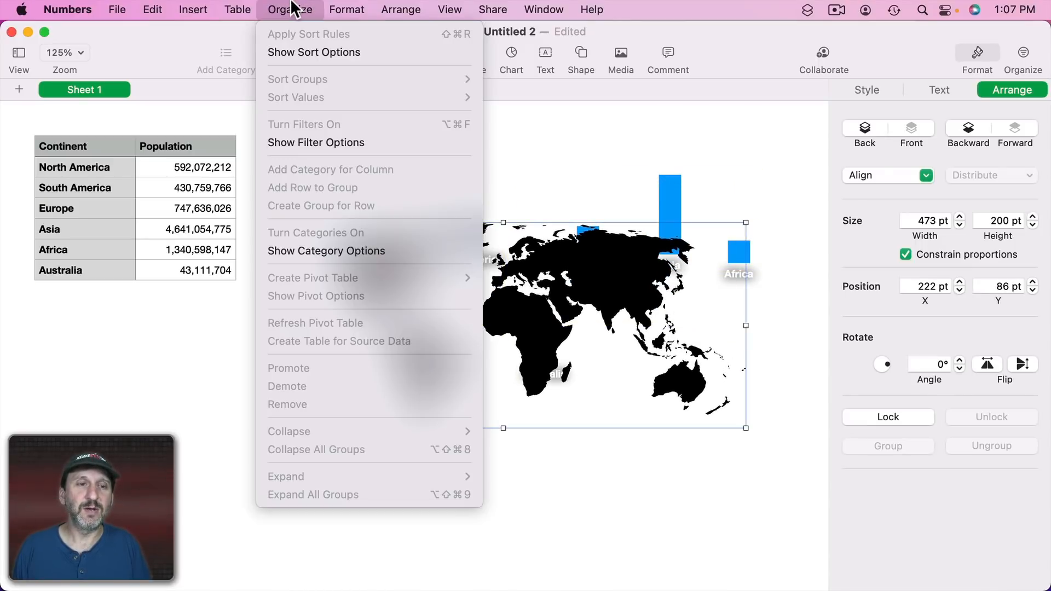
mouse_move(406, 8)
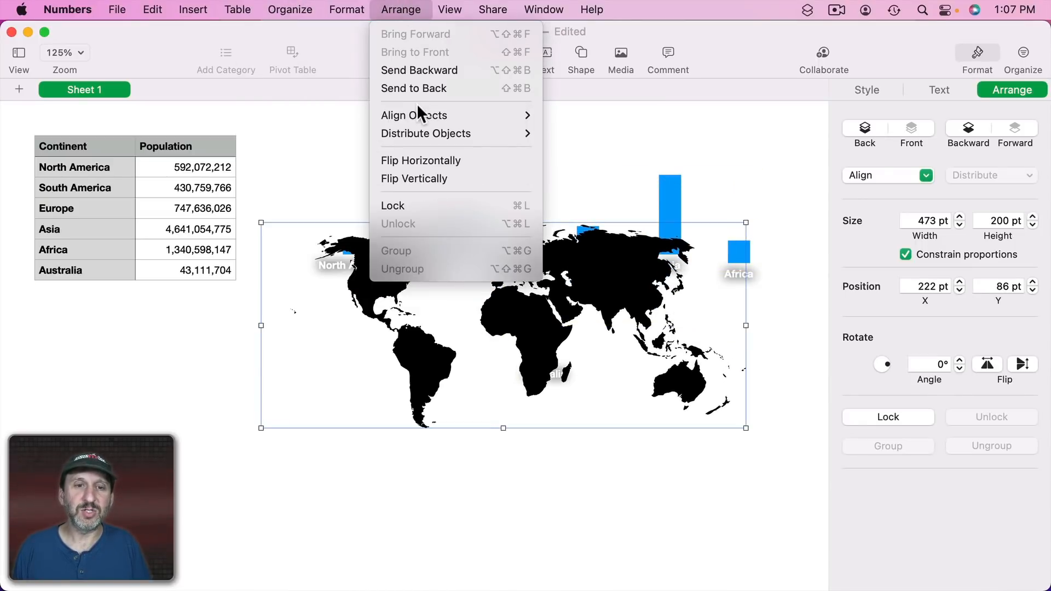
click(419, 89)
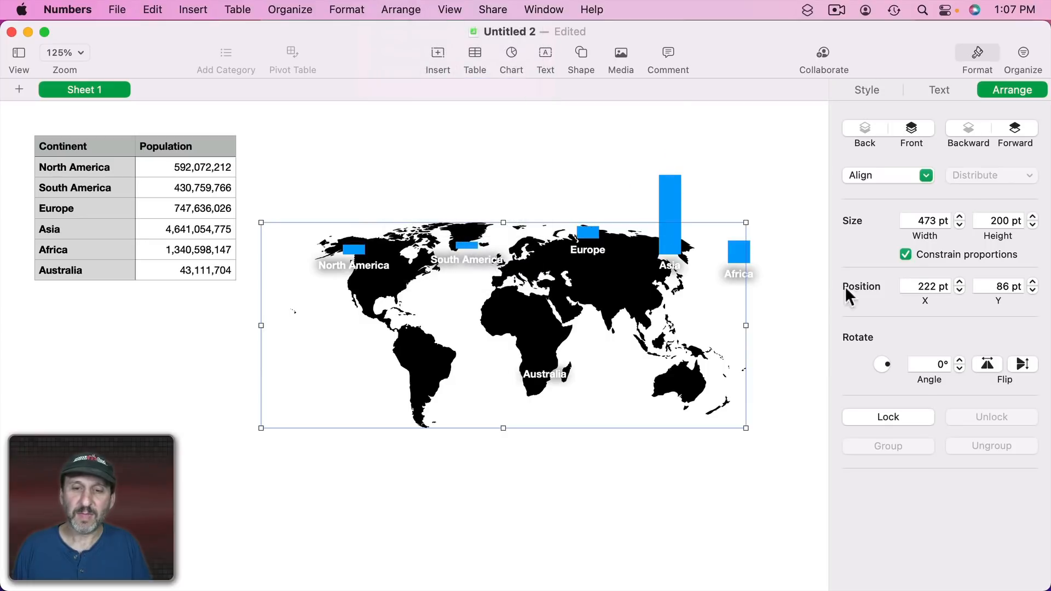
Fill the map shape with orange.
click(877, 89)
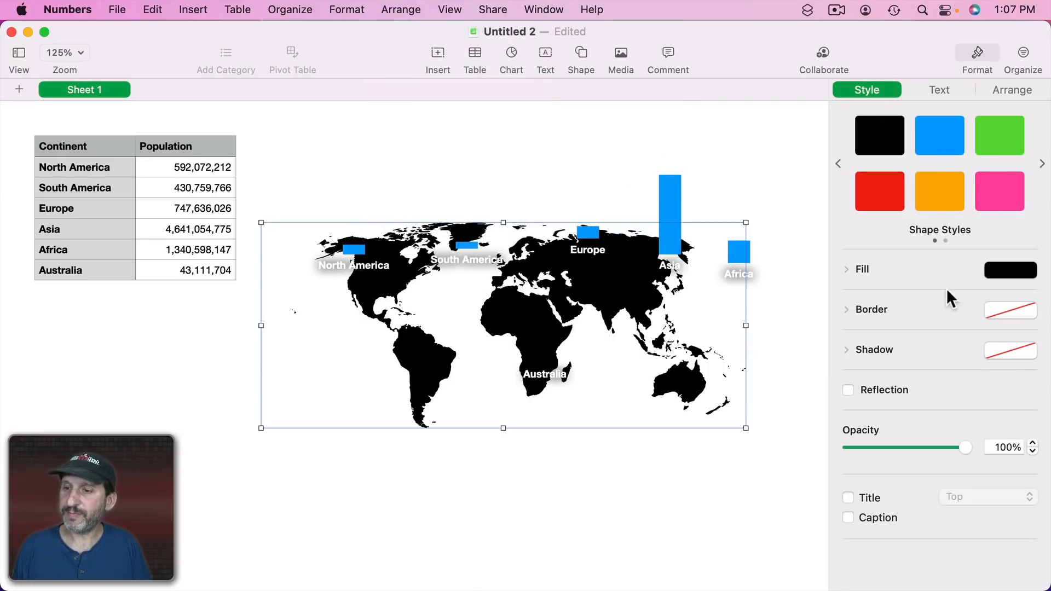
click(1008, 272)
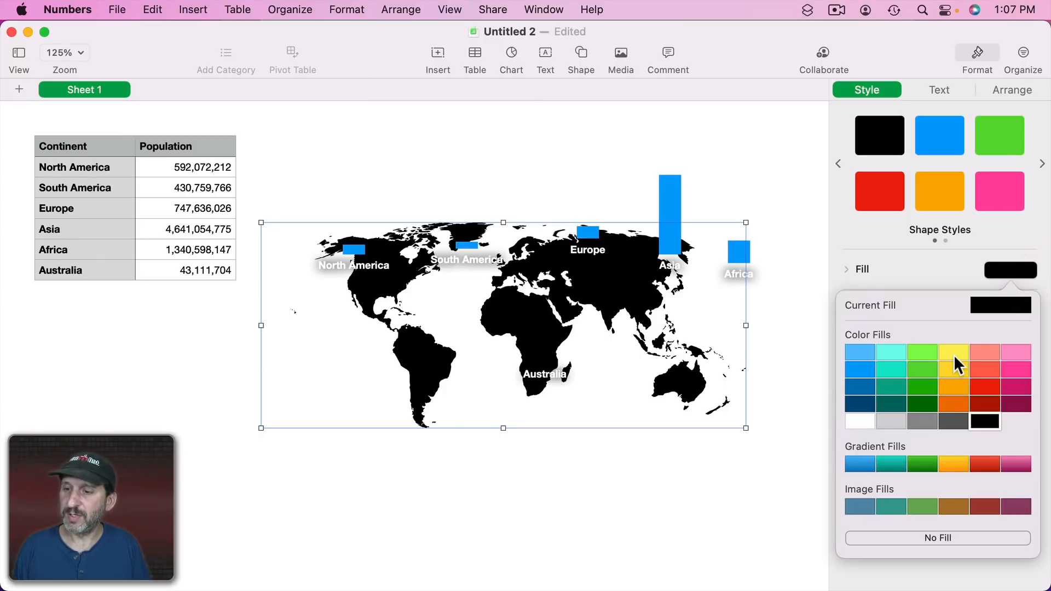
click(957, 397)
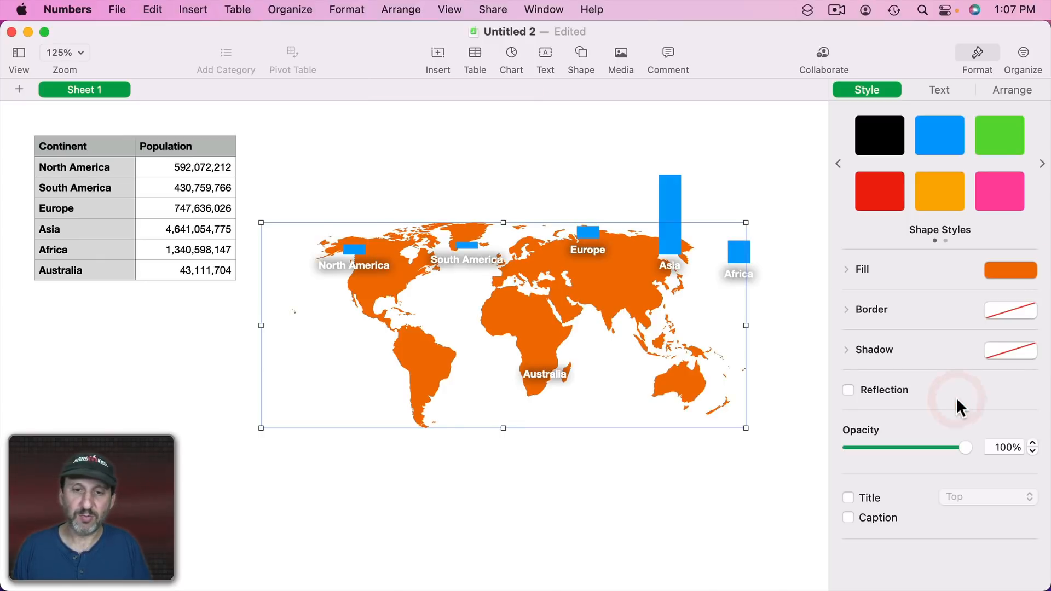
Shift the map slightly and move the North America chart over North America on the map.
drag(459, 340, 428, 336)
click(350, 251)
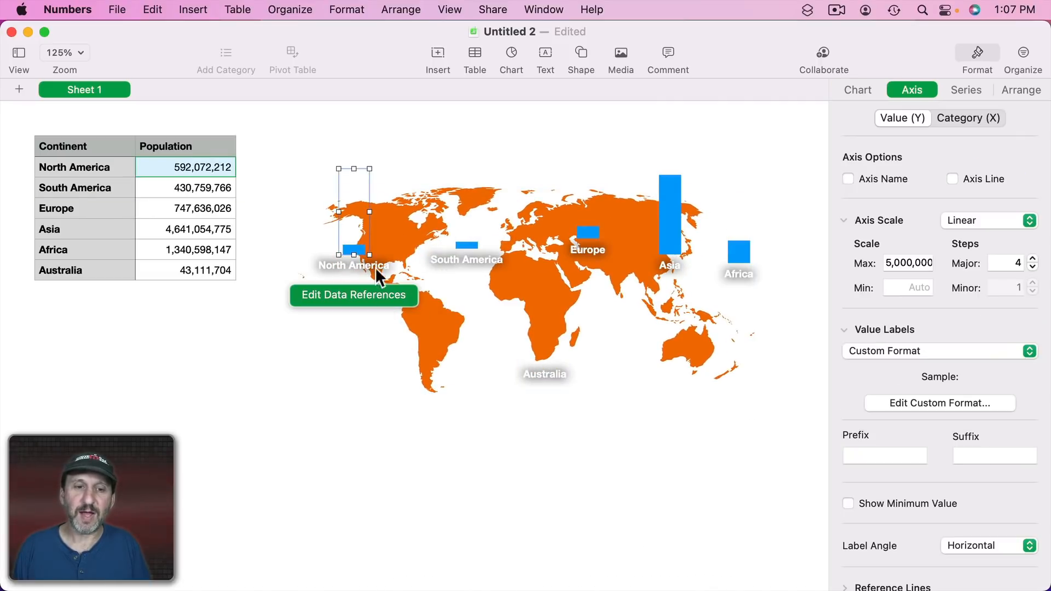
drag(354, 247, 387, 235)
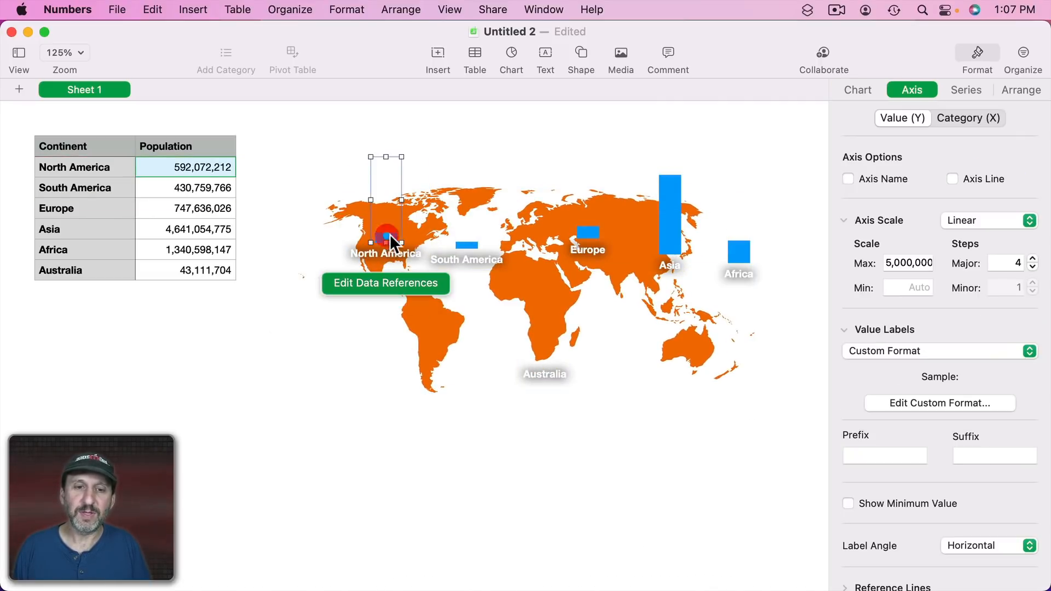
Move the South America, Europe, Australia, Africa and Asia charts over their matching continents on the map.
drag(465, 245, 436, 326)
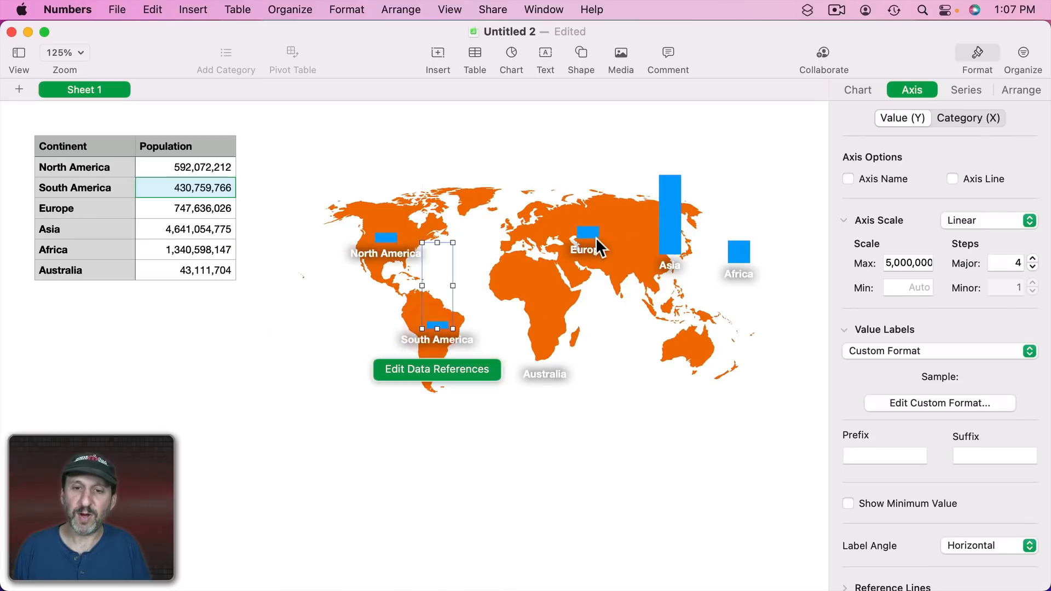
click(585, 233)
drag(586, 233, 537, 216)
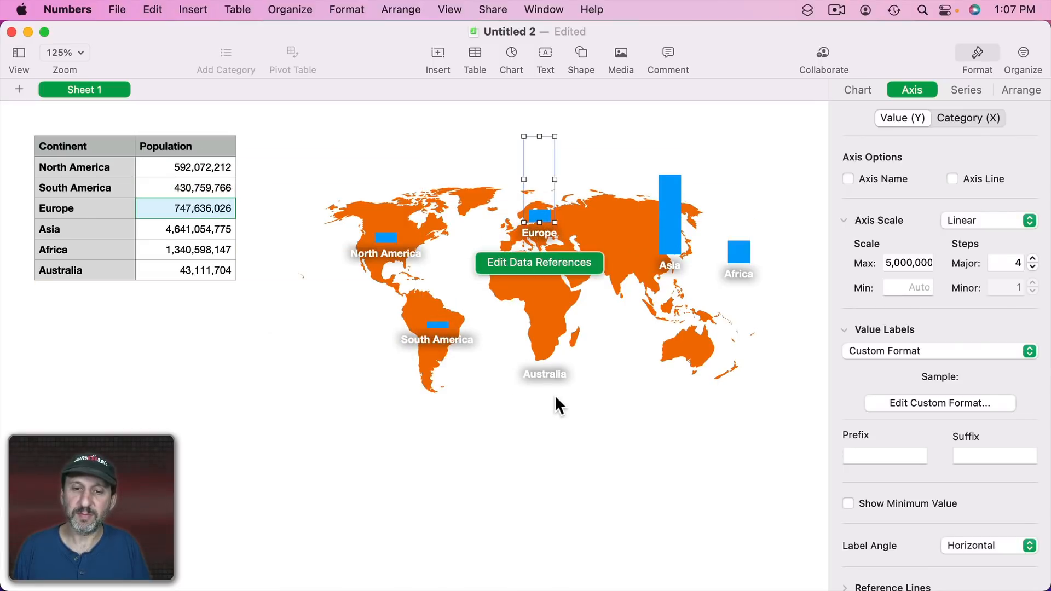
drag(547, 373, 695, 359)
drag(734, 256, 546, 303)
drag(667, 225, 618, 227)
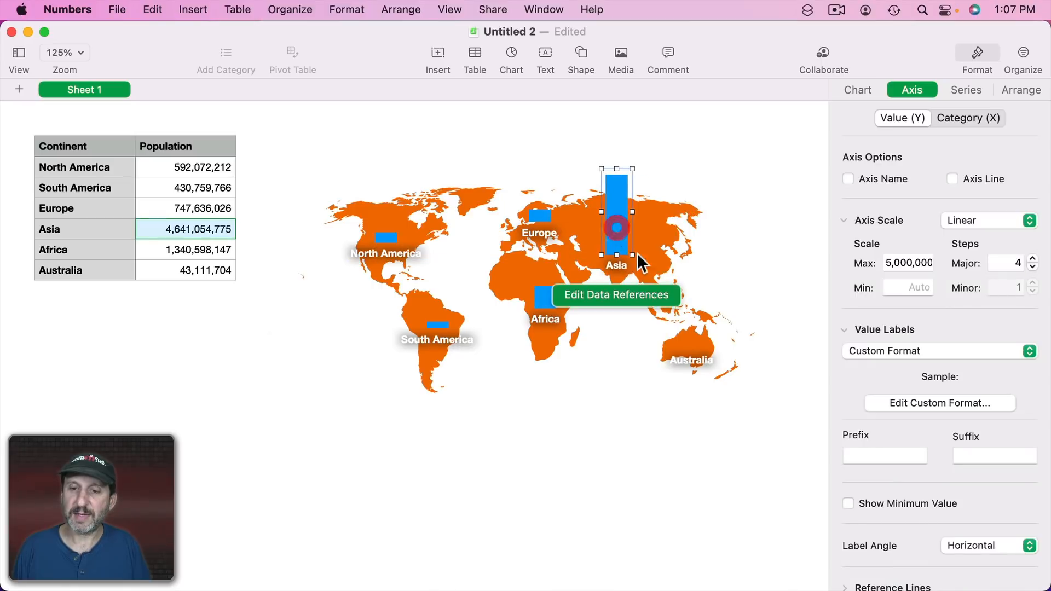
Set the Australia chart's height to 100 pt.
click(685, 349)
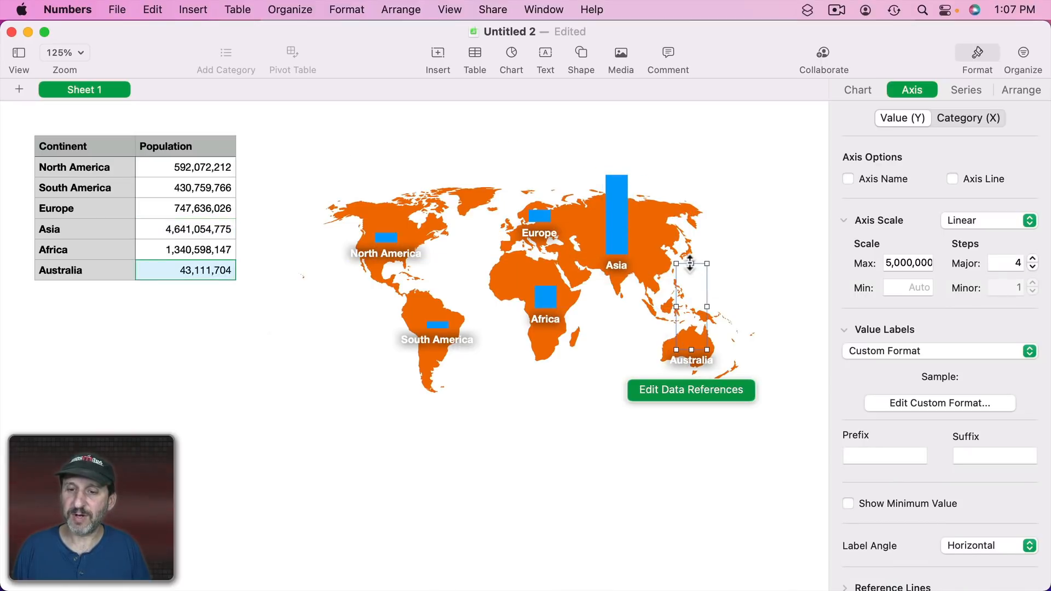
drag(691, 263, 713, 266)
key(super+z)
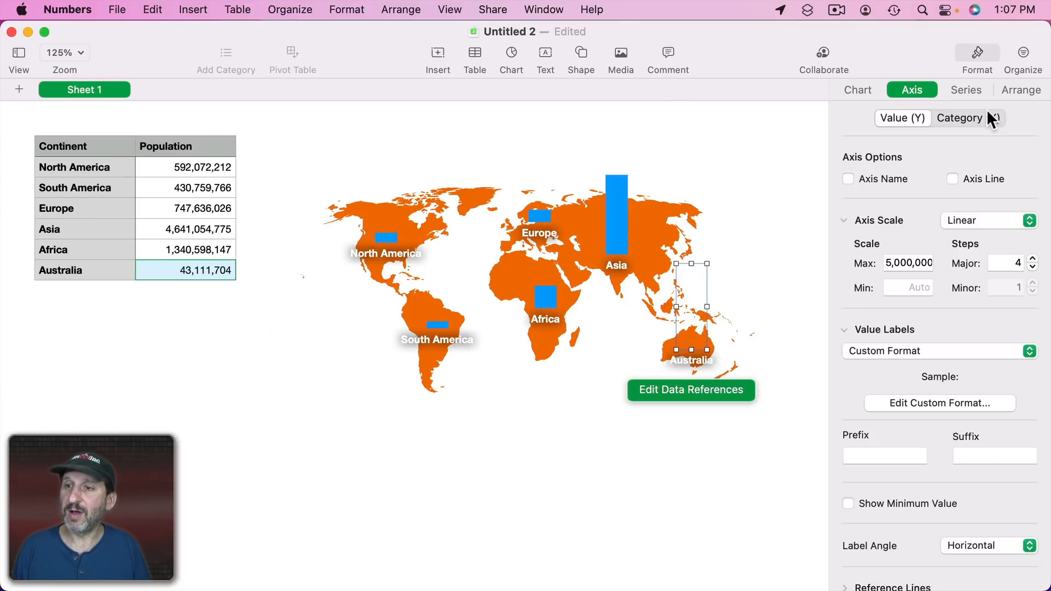
click(1015, 90)
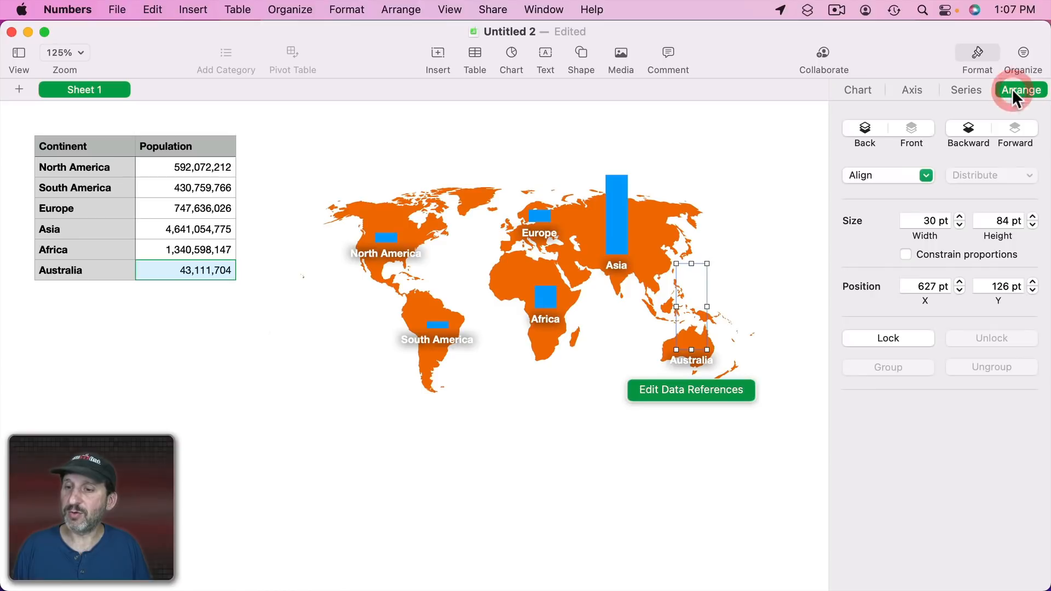
click(997, 220)
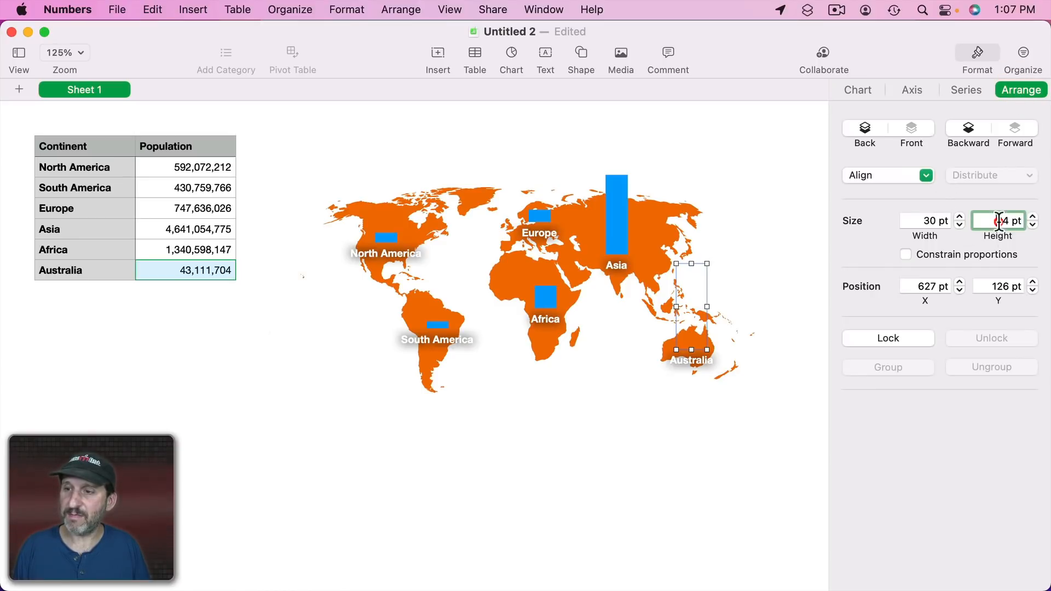
text(100)
key(Return)
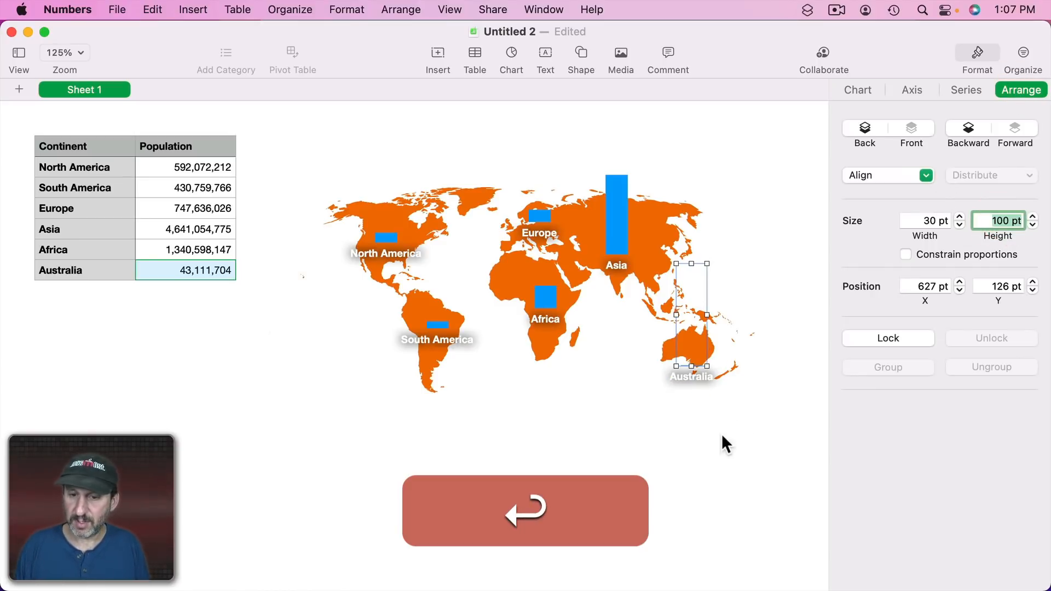
Set the Asia and Europe charts' heights to 100 pt each.
click(703, 432)
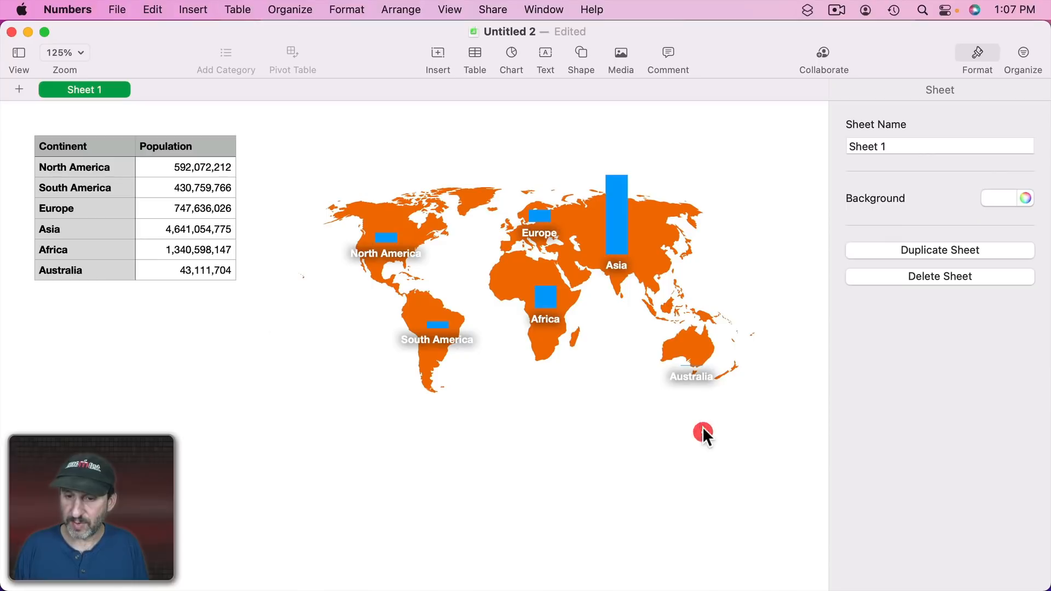
click(616, 223)
click(1020, 220)
text(1)
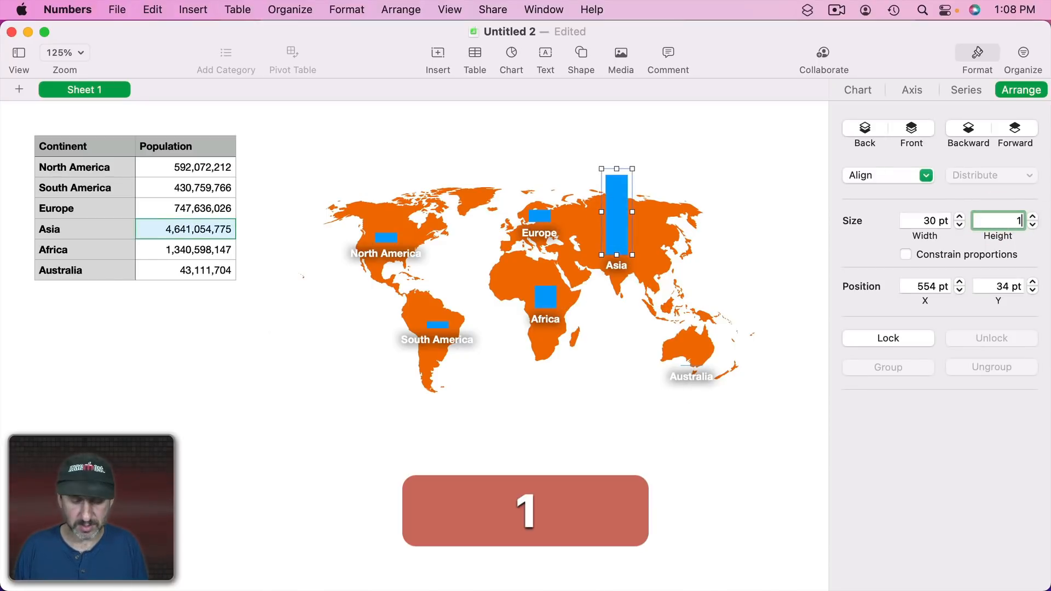
text(00)
key(Return)
click(527, 219)
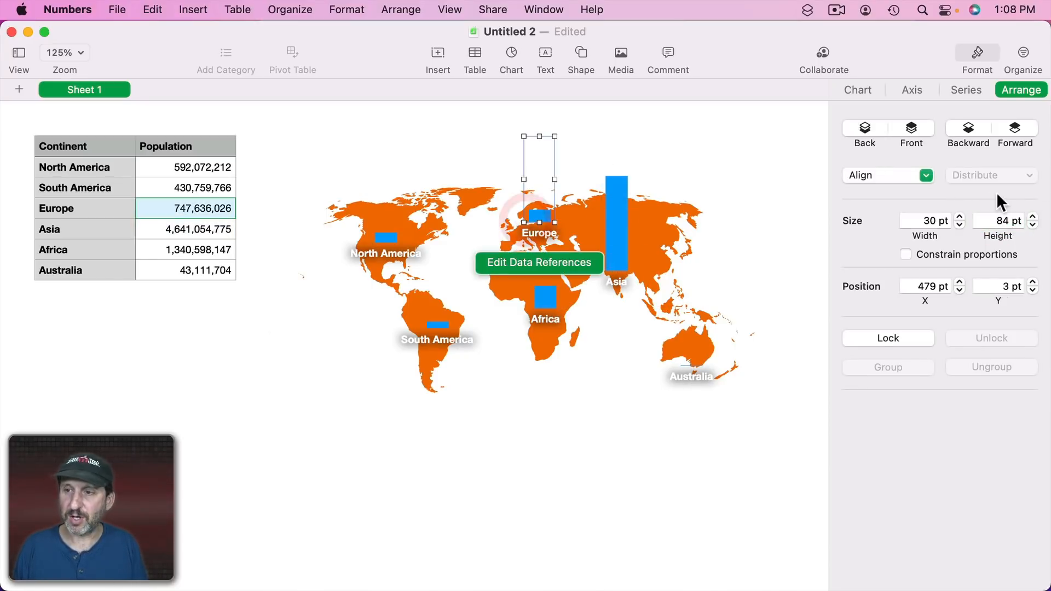
click(1004, 221)
Set the Africa and South America charts' heights to 100 pt each.
text(100)
key(Return)
click(545, 297)
click(1003, 221)
text(100)
key(Return)
click(437, 325)
click(1004, 221)
text(100)
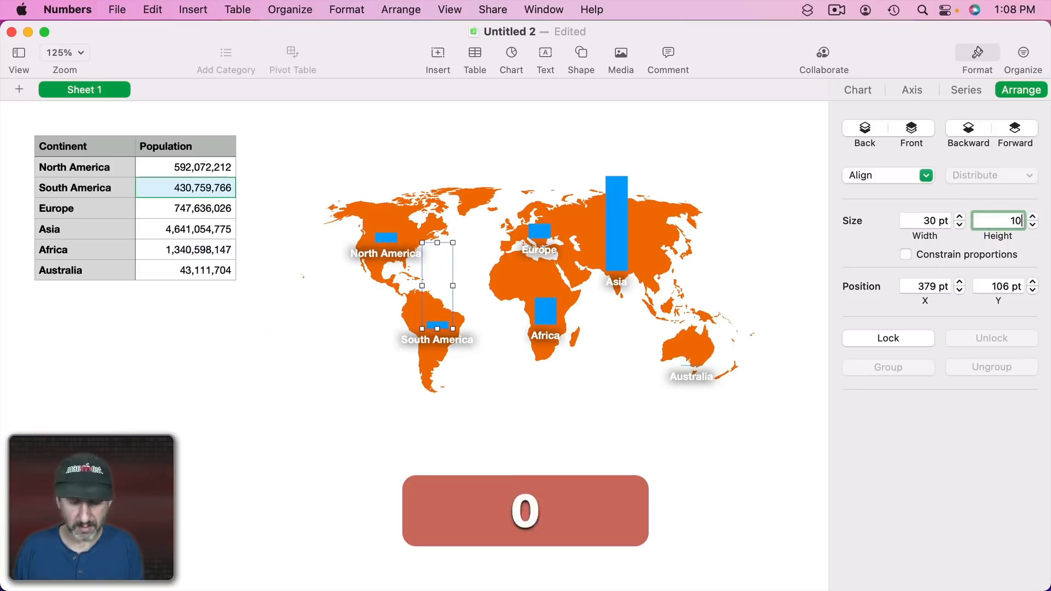
key(Return)
Nudge each continent chart so its bar and label sit over its continent on the map.
click(385, 238)
drag(385, 253, 384, 235)
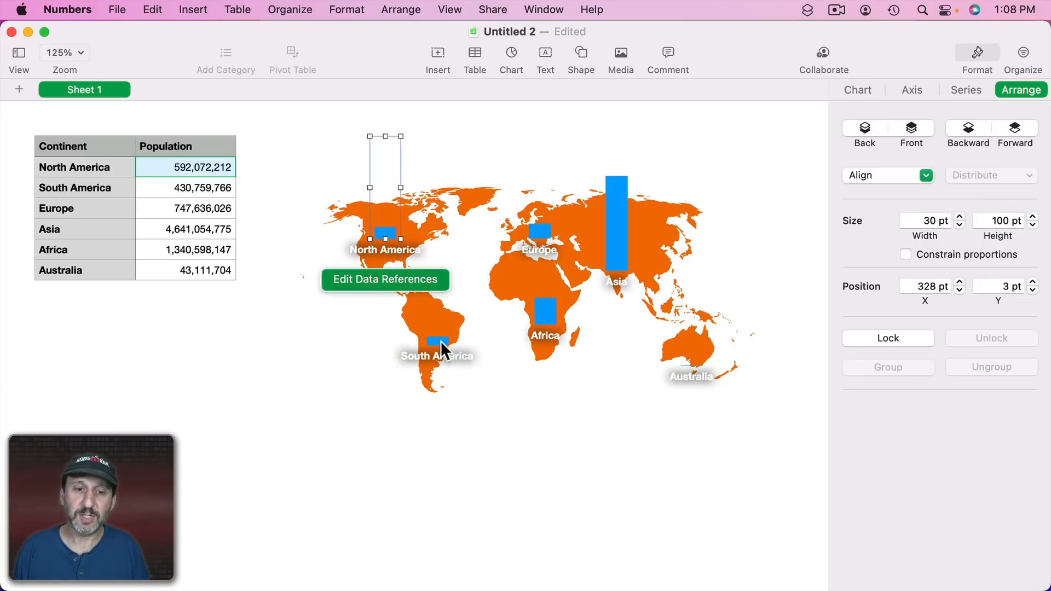
drag(441, 340, 435, 332)
drag(549, 313, 543, 297)
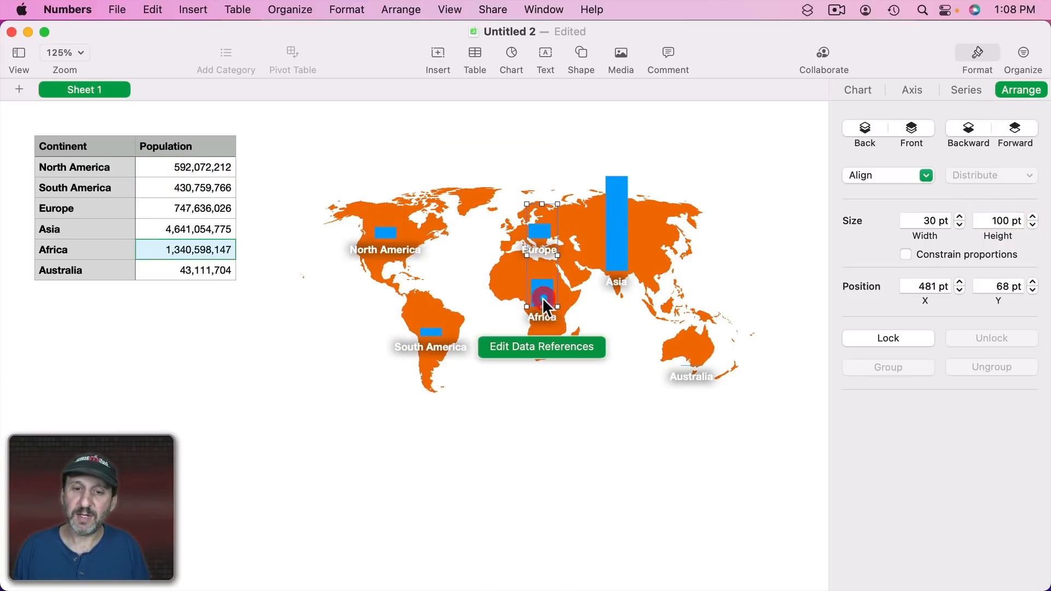
mouse_move(539, 229)
mouse_down()
mouse_move(531, 219)
mouse_move(546, 236)
mouse_move(521, 225)
mouse_up()
click(531, 229)
drag(609, 242, 611, 223)
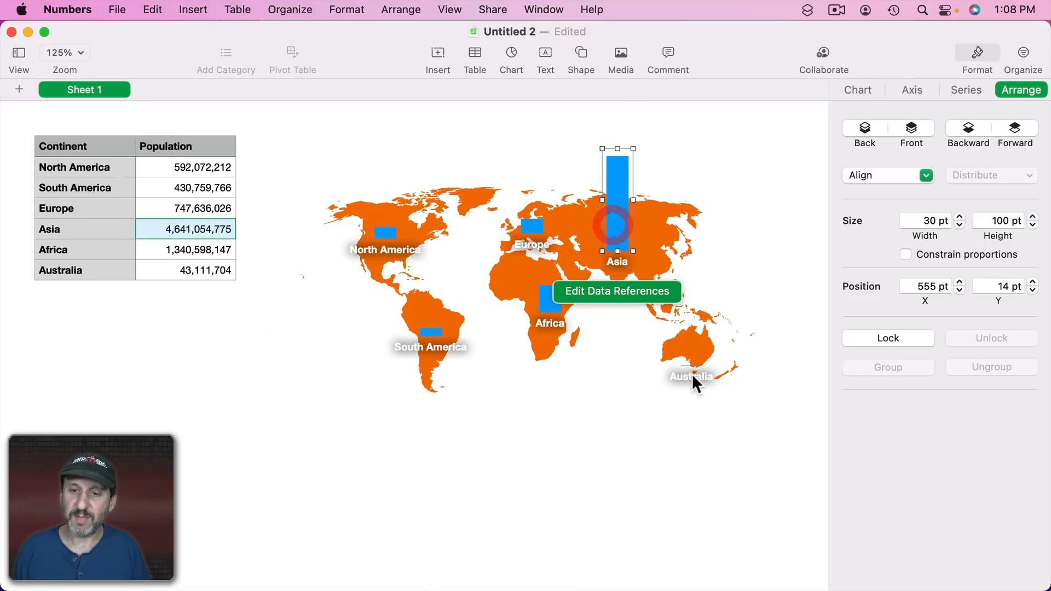
click(691, 373)
drag(692, 373, 693, 348)
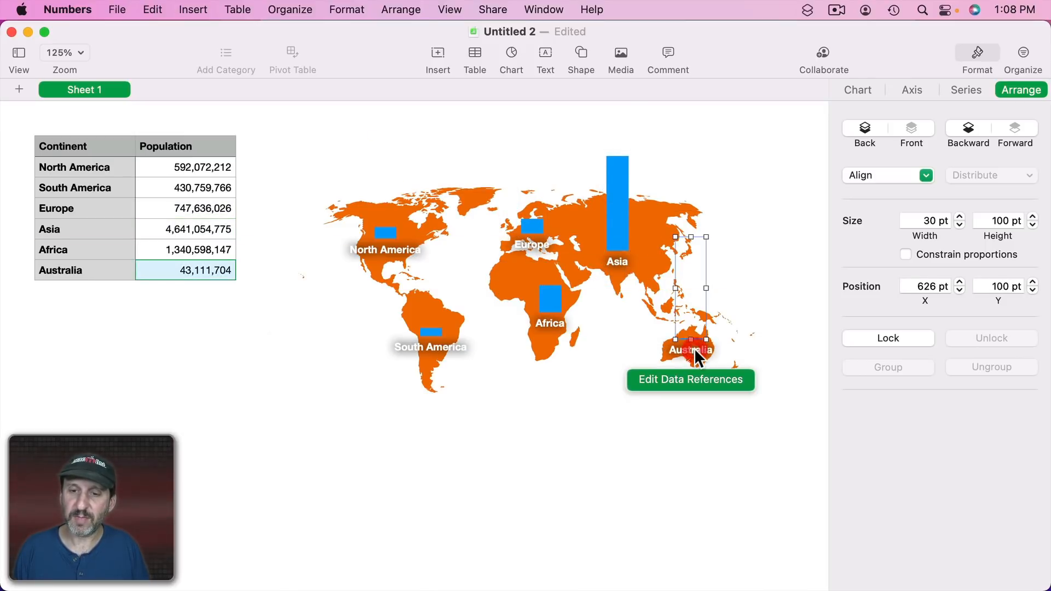
Insert a basic rounded rectangle and stretch it to about 451 × 248 pt covering the map.
click(585, 51)
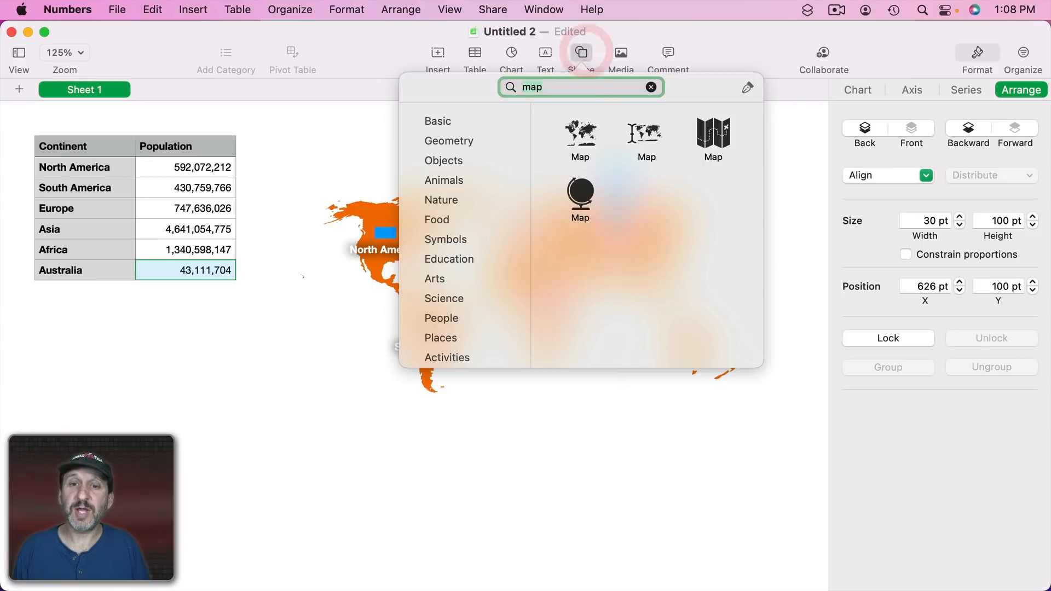
click(450, 121)
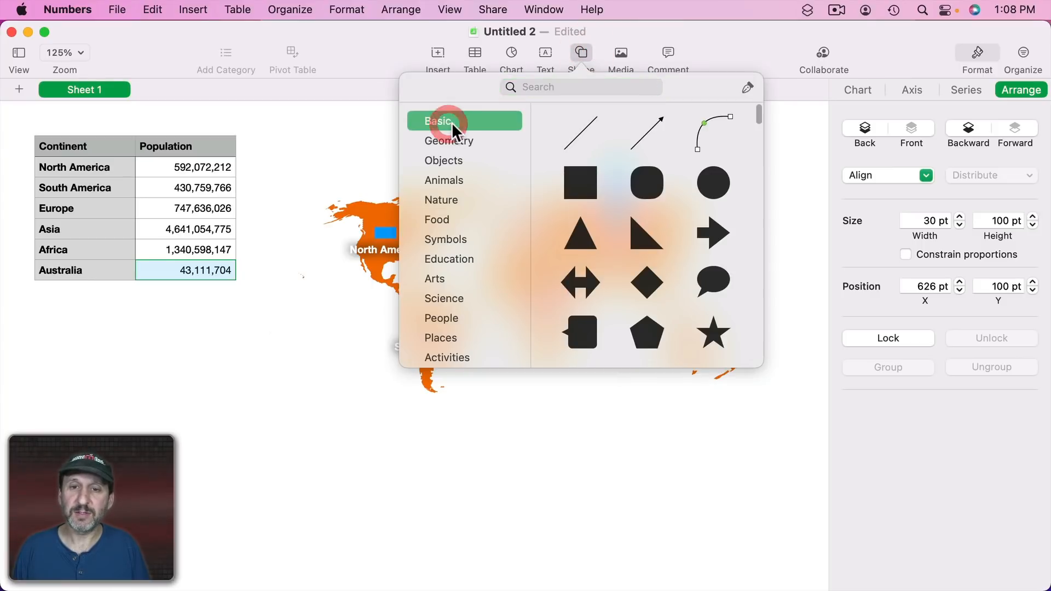
click(644, 183)
drag(405, 342, 375, 213)
drag(417, 240, 775, 393)
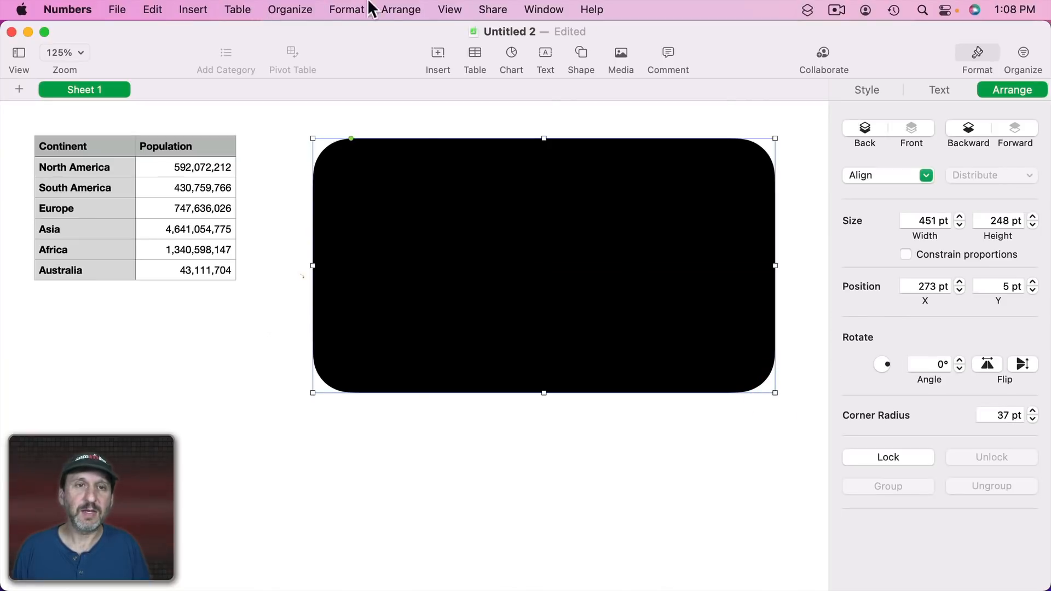
Send the rounded rectangle to the back behind the map and shift it slightly down.
click(384, 9)
click(424, 88)
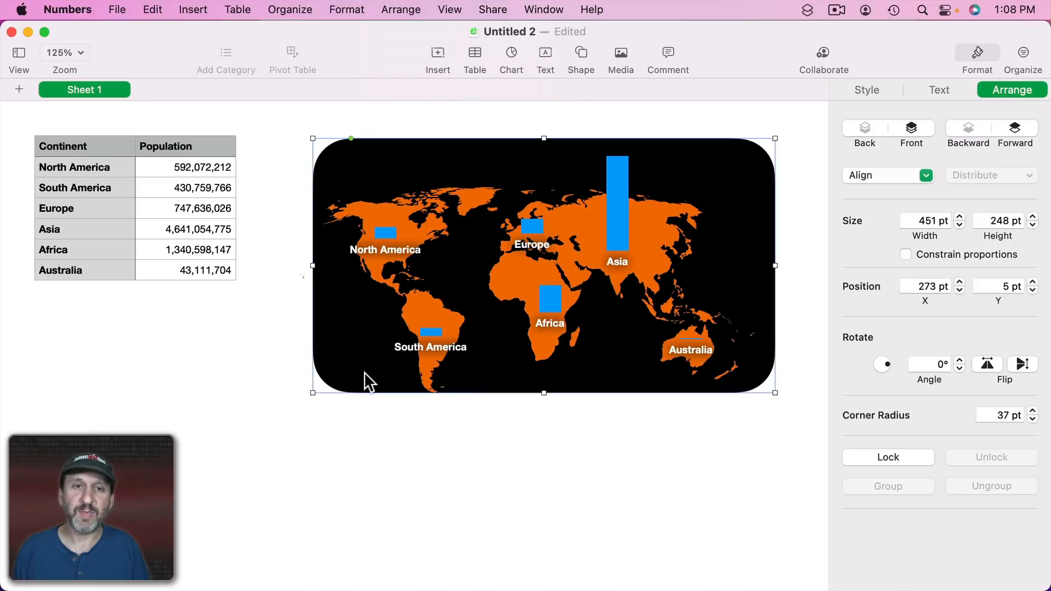
drag(364, 372, 360, 391)
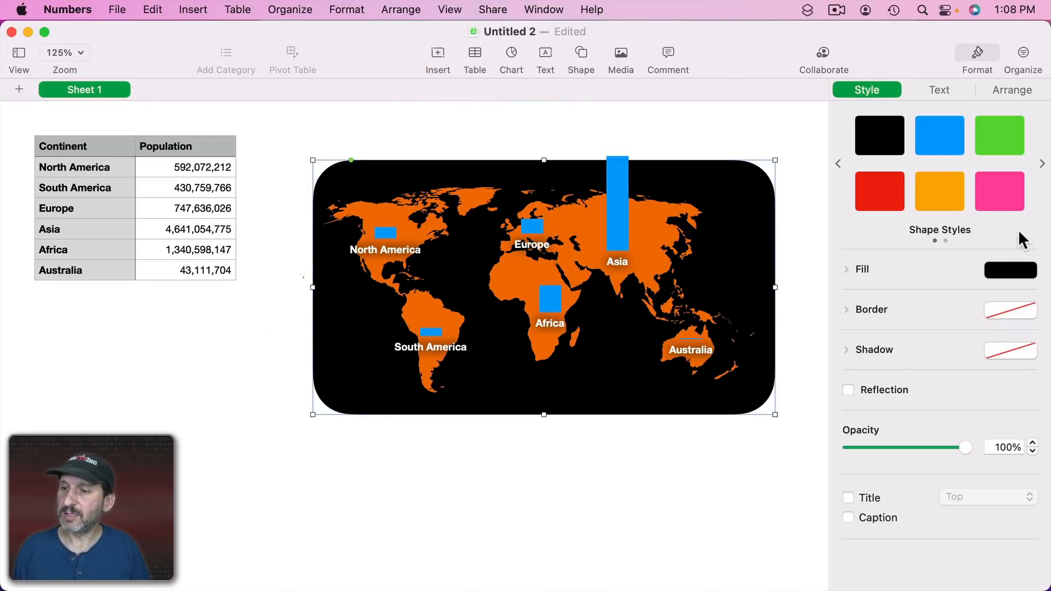
Fill the rounded rectangle with dark gray.
click(1024, 274)
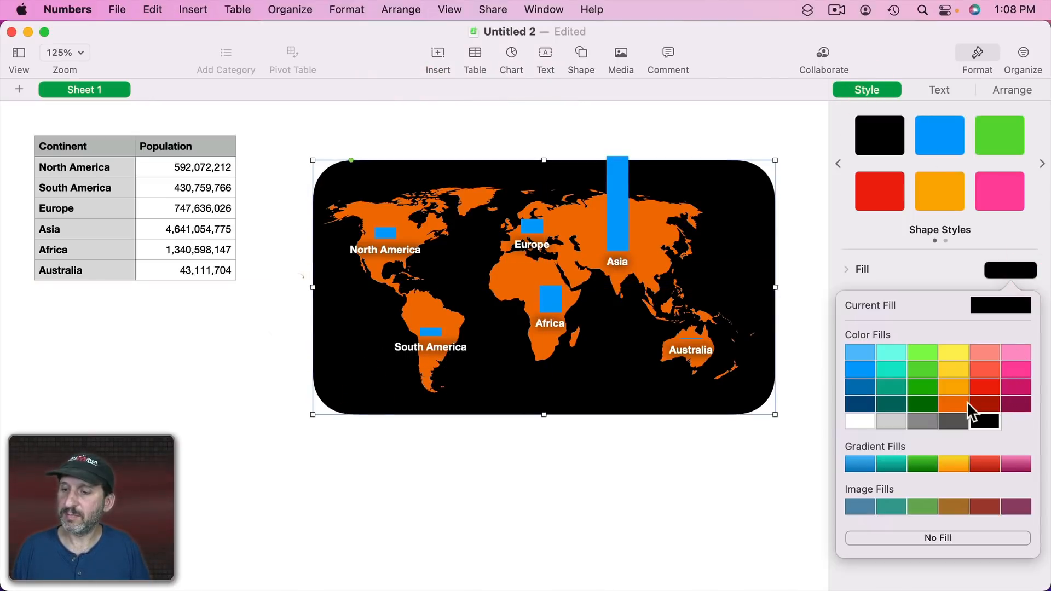
click(952, 424)
click(586, 447)
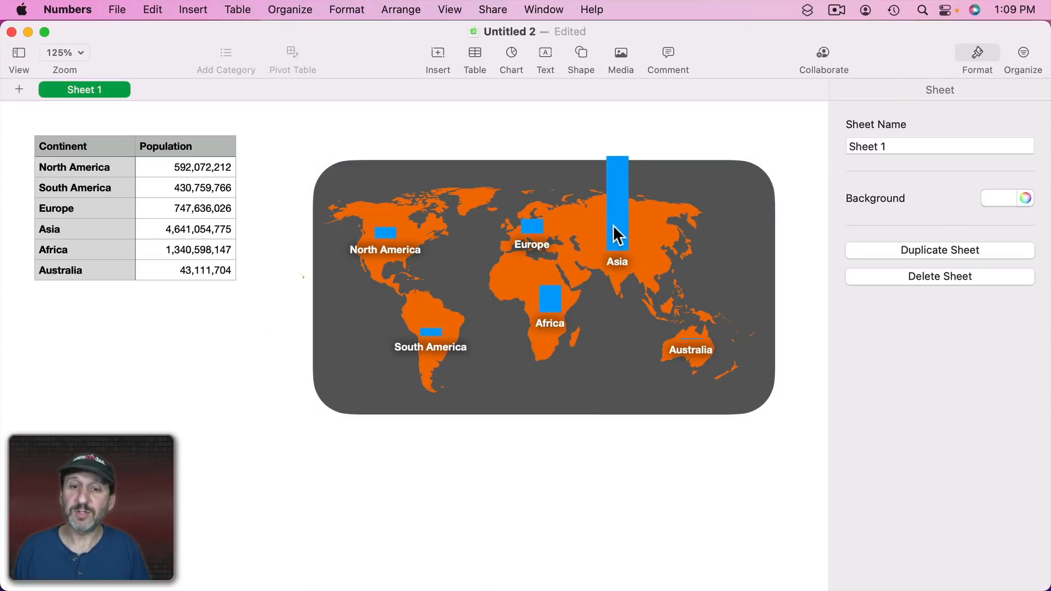
Re-center the Asia, Europe, Africa and Australia charts over their continents.
drag(613, 225, 618, 218)
drag(534, 233, 533, 218)
mouse_move(547, 296)
mouse_down()
mouse_move(530, 294)
mouse_move(541, 293)
mouse_up()
click(694, 350)
drag(694, 350, 685, 350)
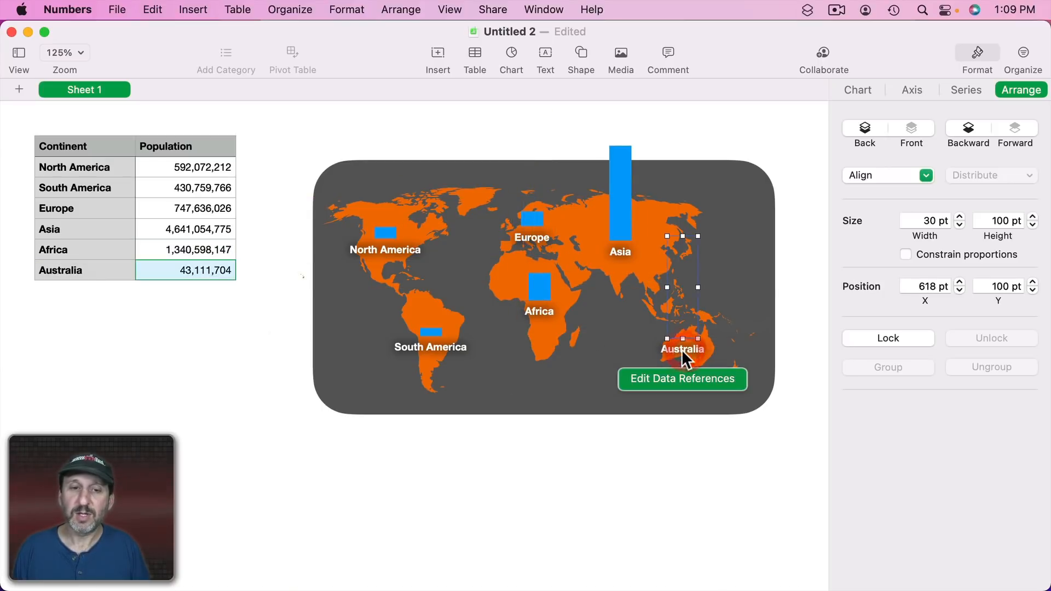
Select all six continent charts and apply a blue chart color palette to them.
click(386, 232)
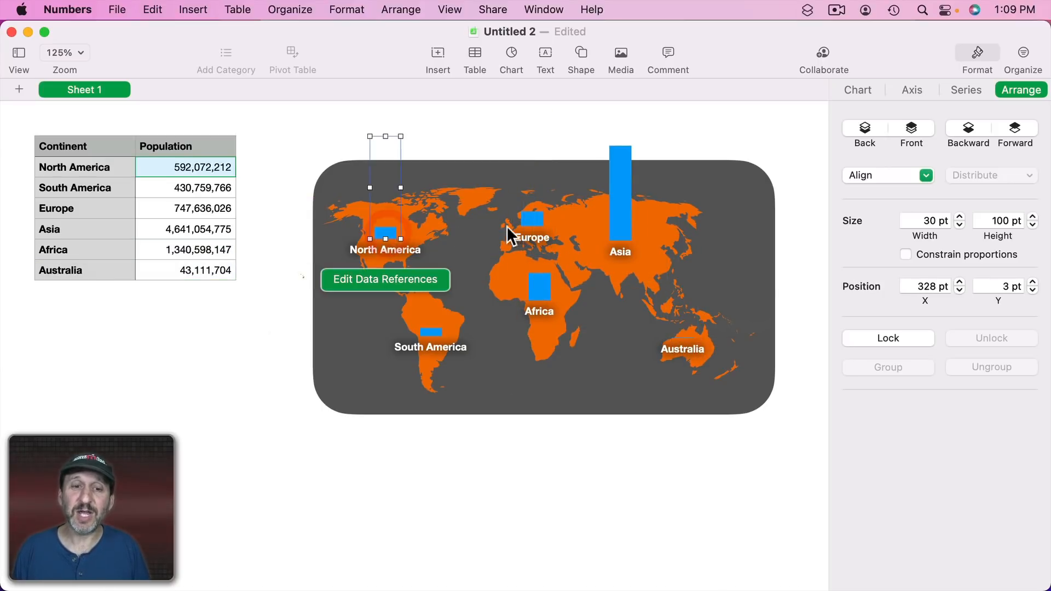
shift+click(530, 219)
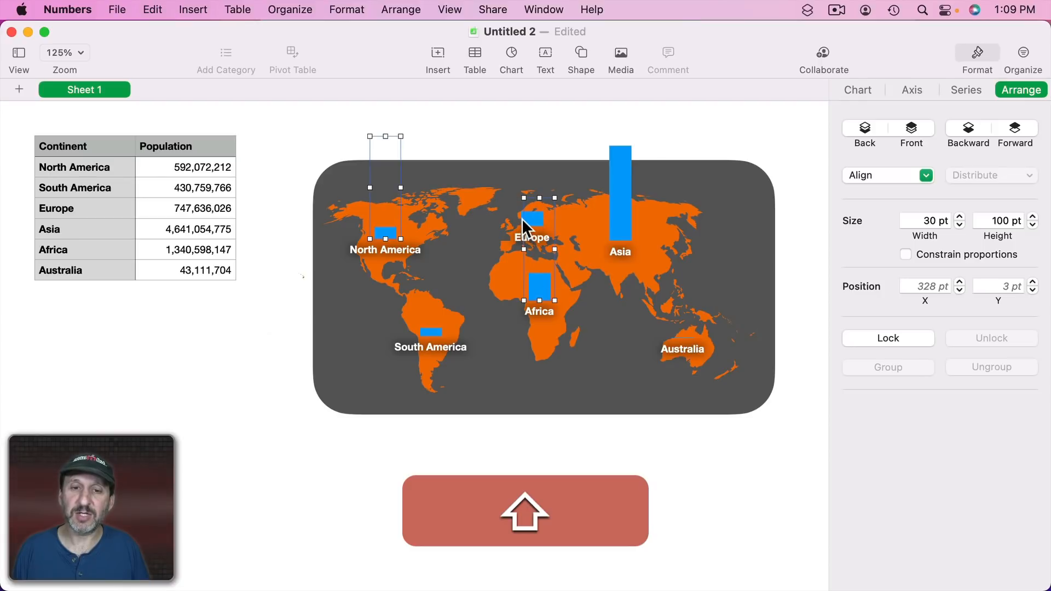
shift+click(520, 218)
shift+click(618, 196)
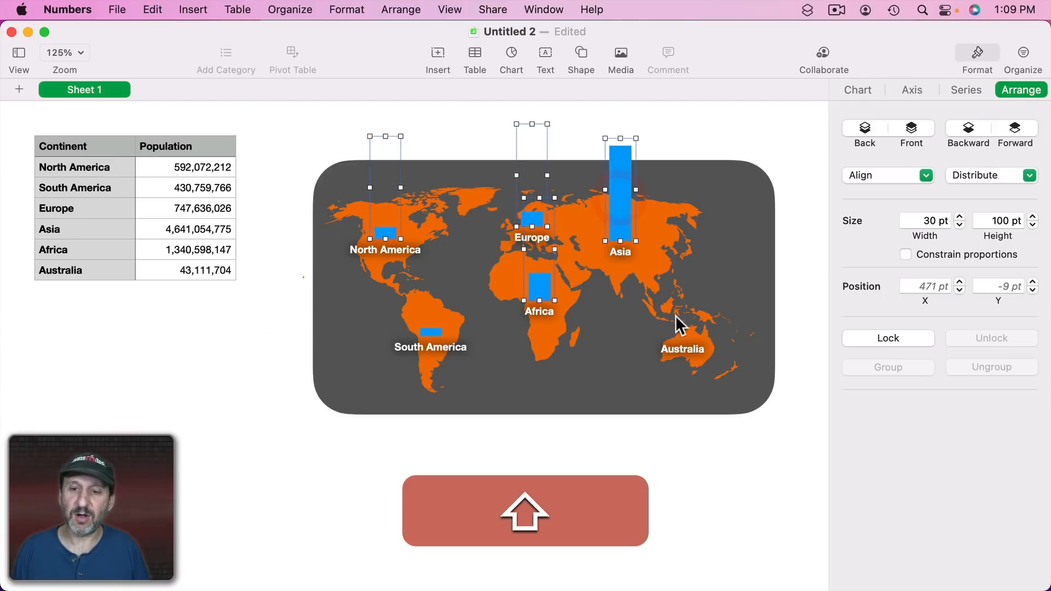
shift+click(683, 351)
shift+click(446, 347)
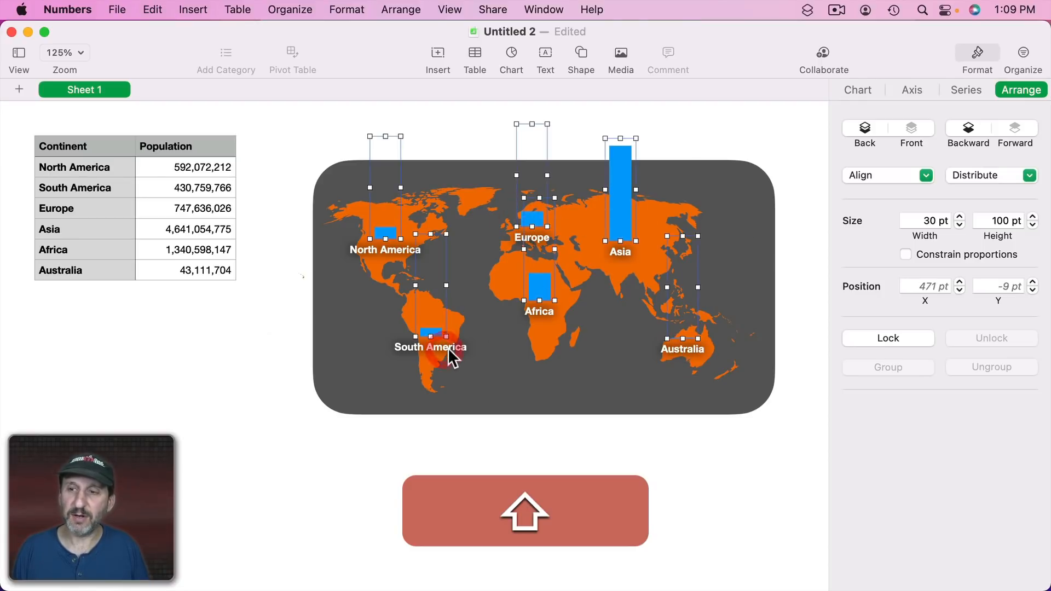
click(863, 90)
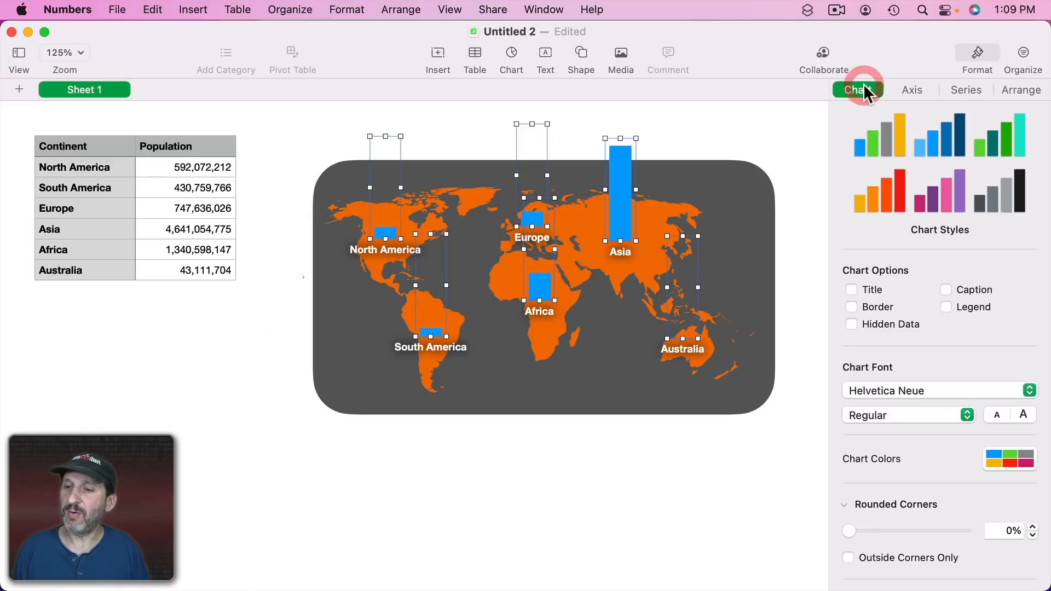
click(1013, 457)
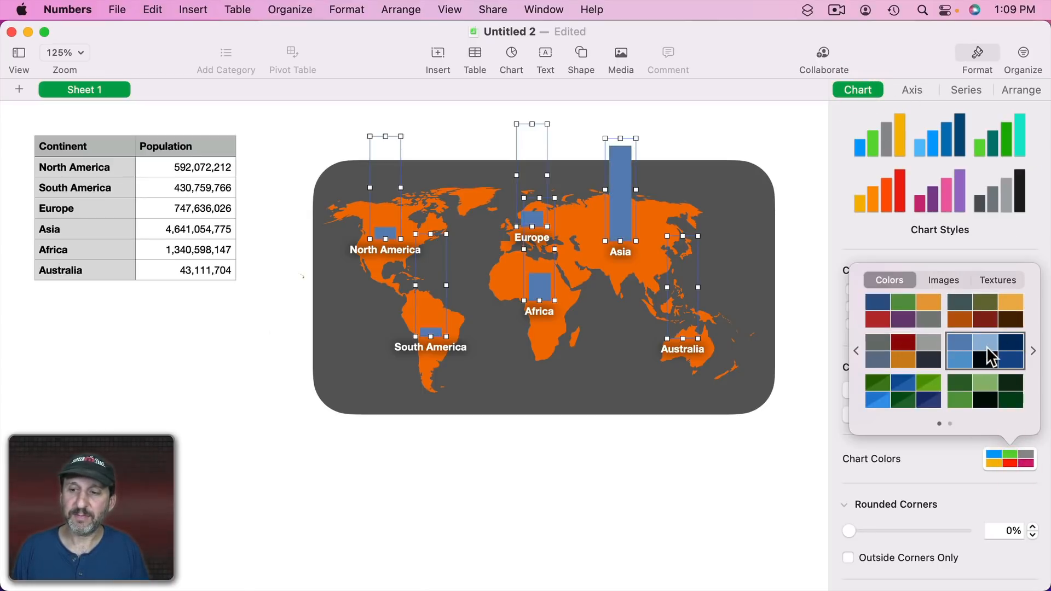
click(959, 355)
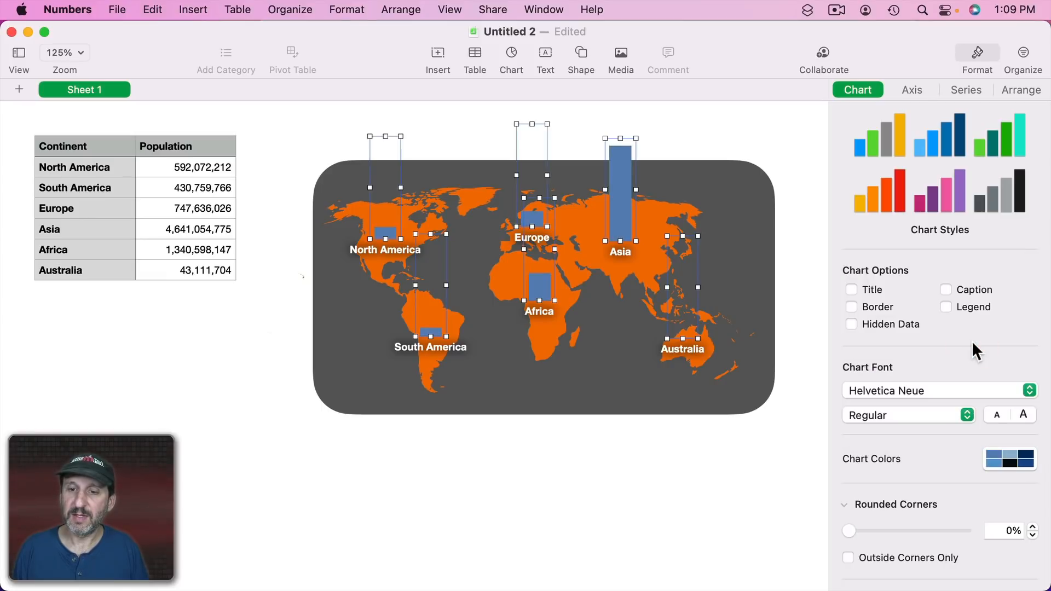
Set the chart font style of the selected charts to Bold.
click(920, 91)
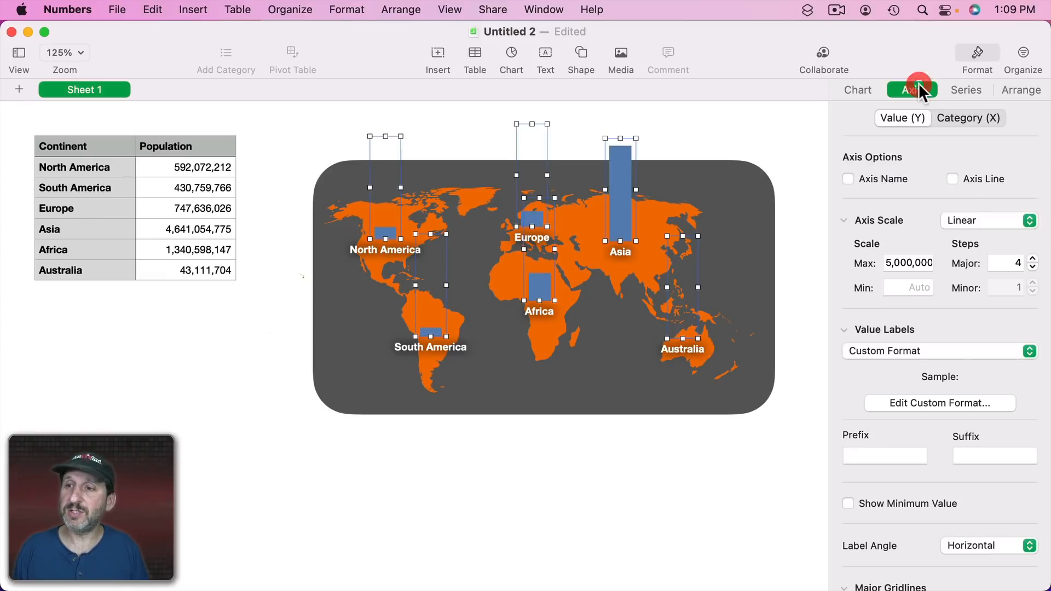
click(859, 92)
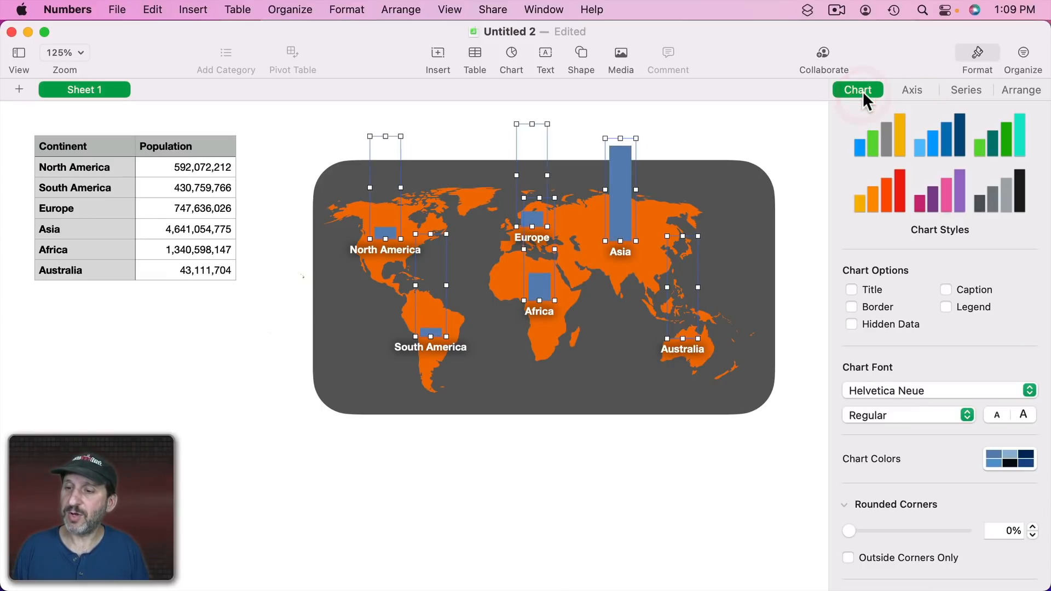
click(1023, 416)
click(996, 415)
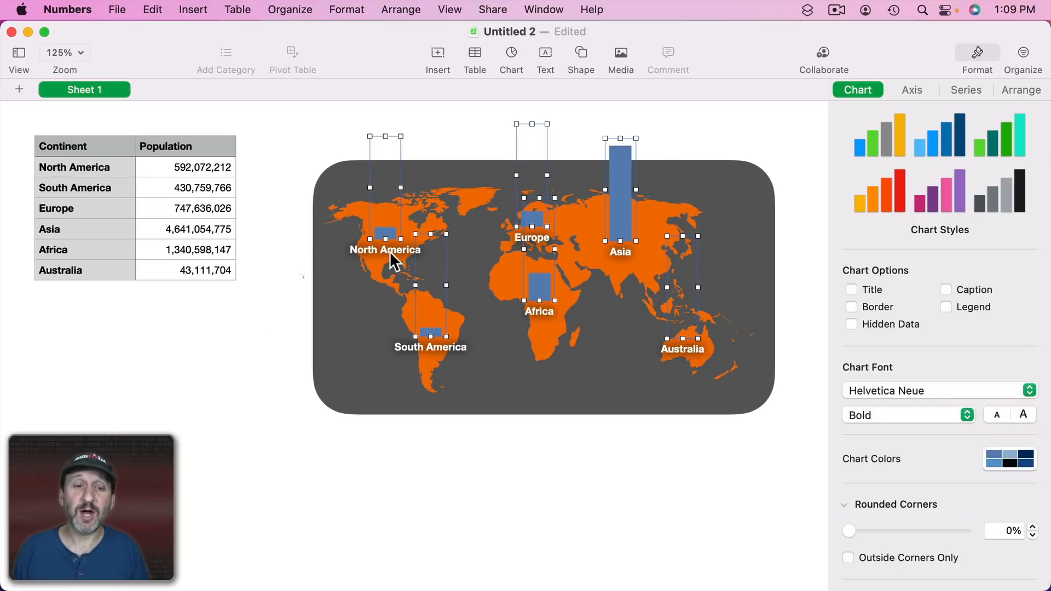
click(374, 249)
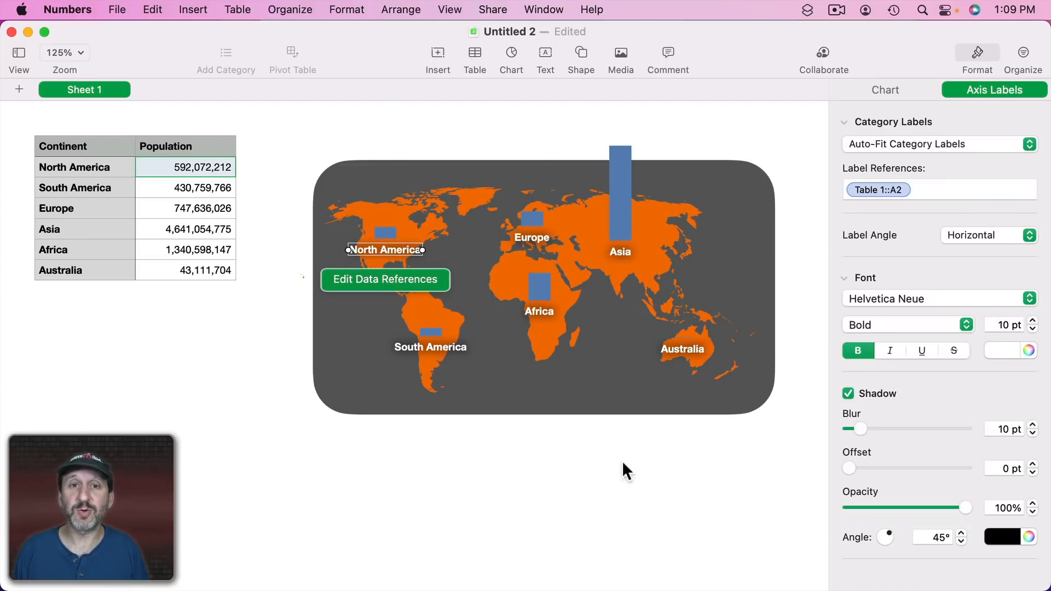
click(650, 459)
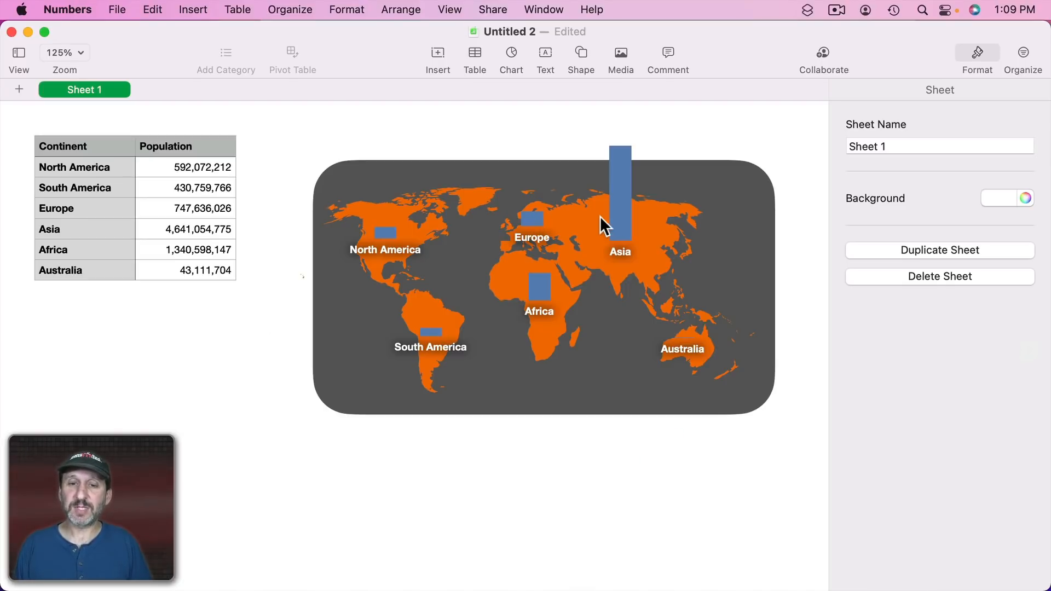
click(623, 210)
click(615, 470)
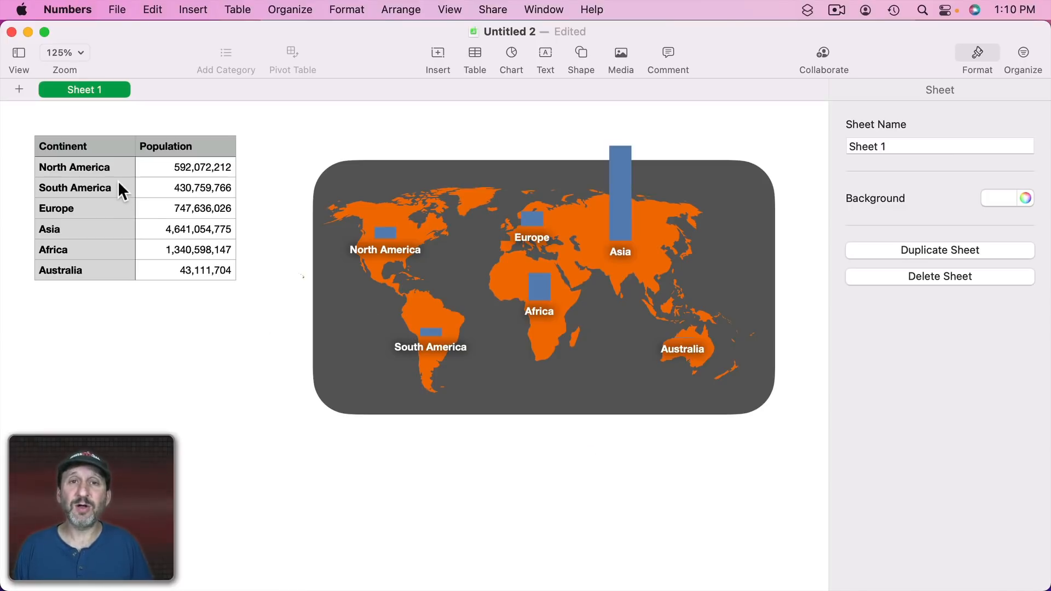
Change Asia's population to 3,641,054,775, then restore it to 4,641,054,775 to test the linked chart.
click(170, 226)
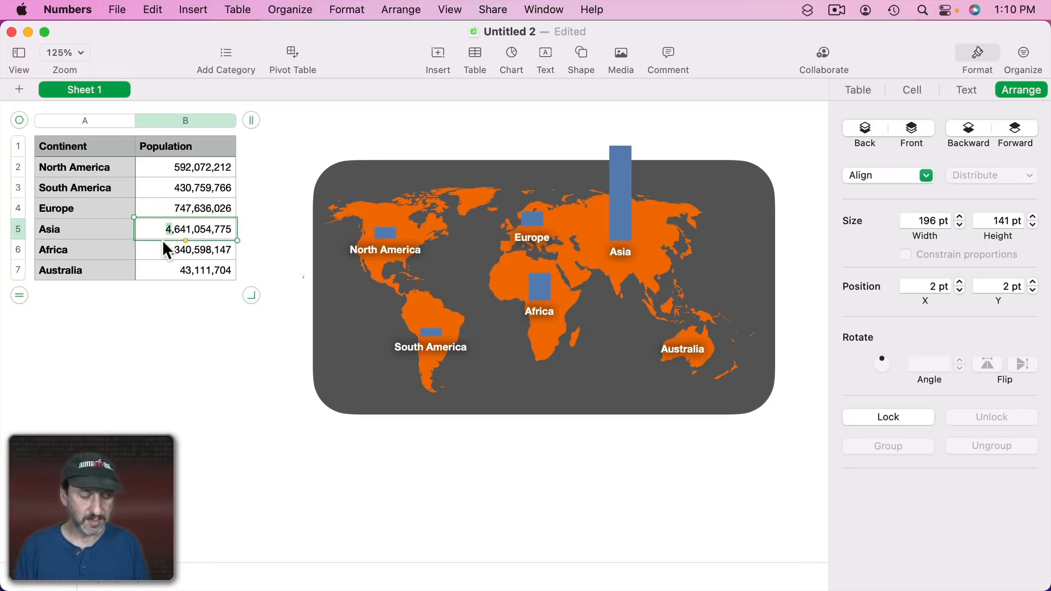
text(3)
key(Return)
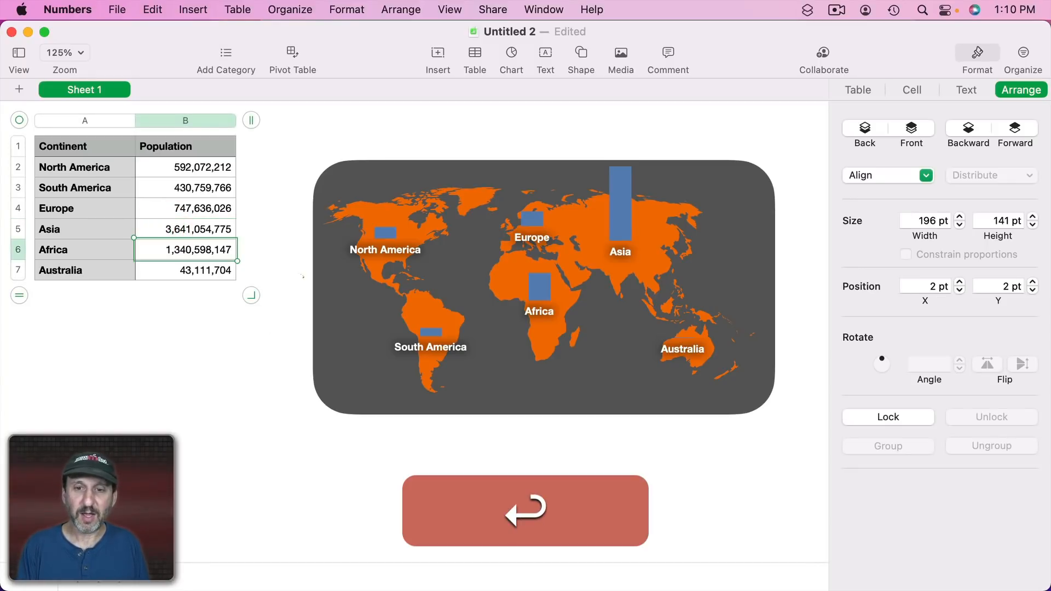
click(166, 229)
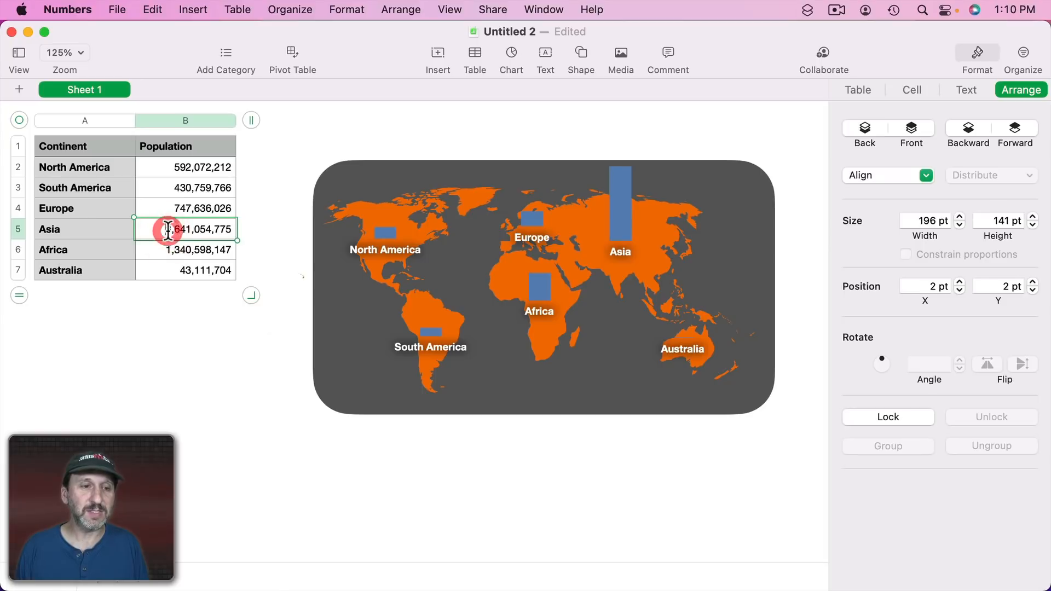
text(4)
key(Return)
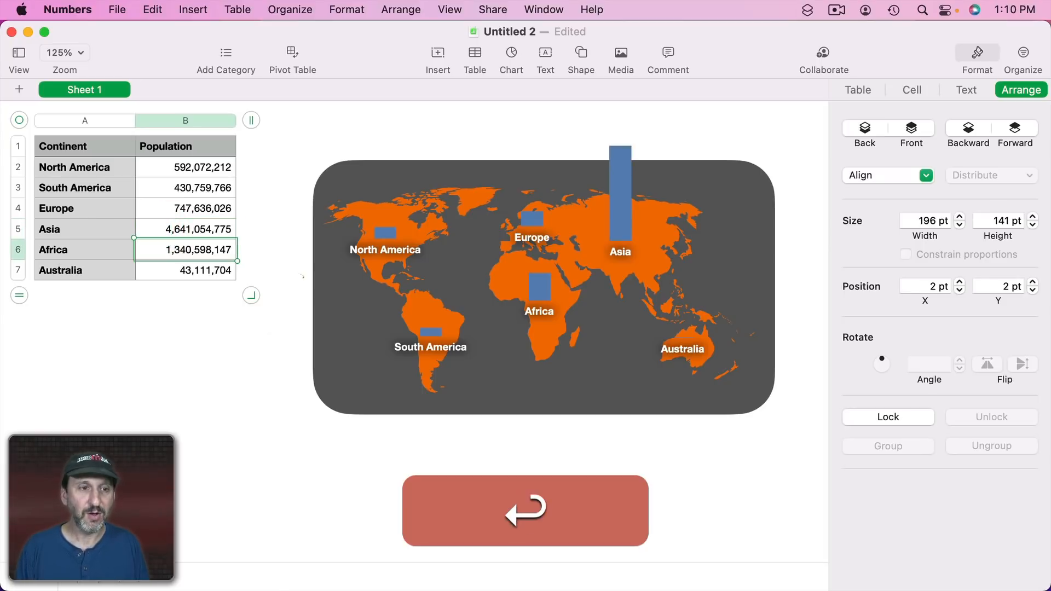
click(191, 168)
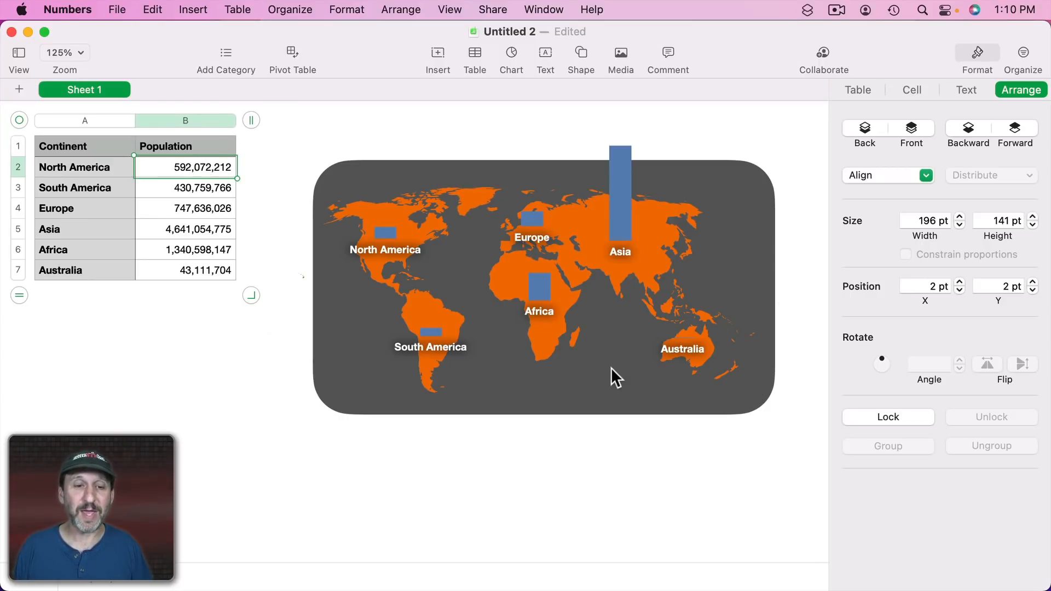
click(396, 207)
click(425, 202)
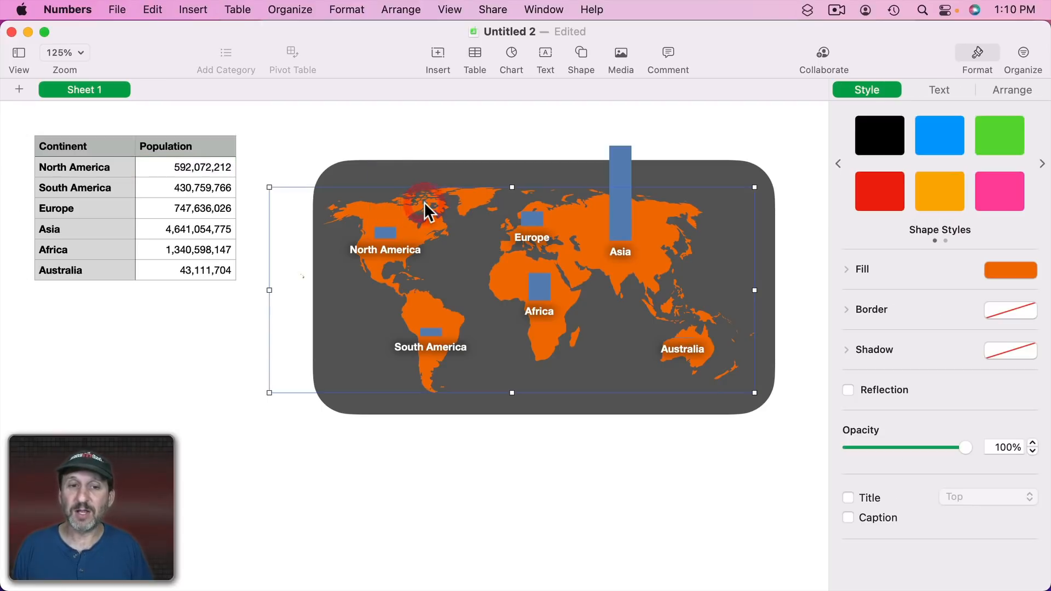
click(469, 168)
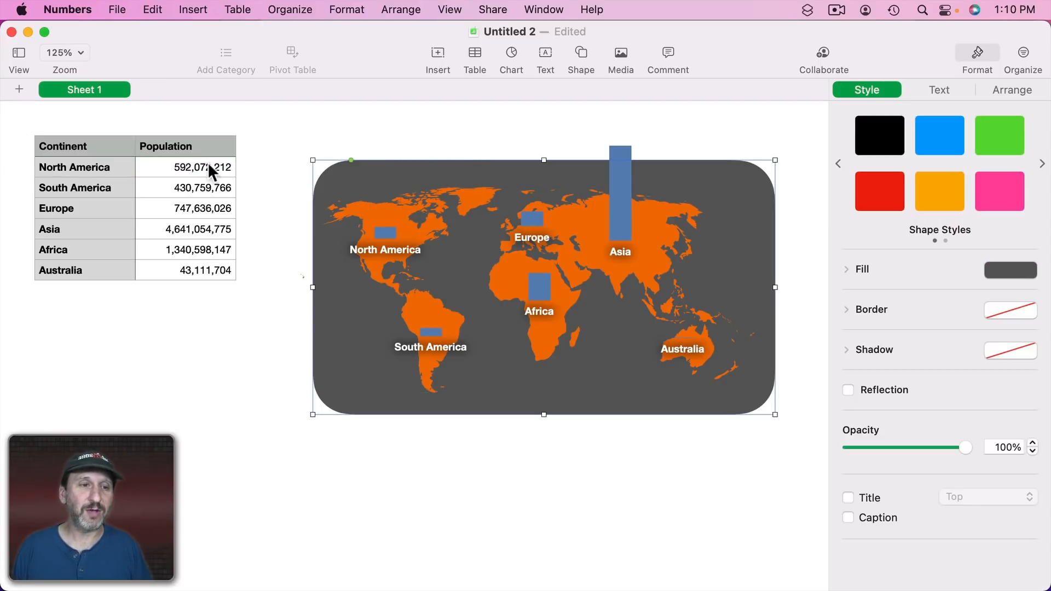
click(435, 146)
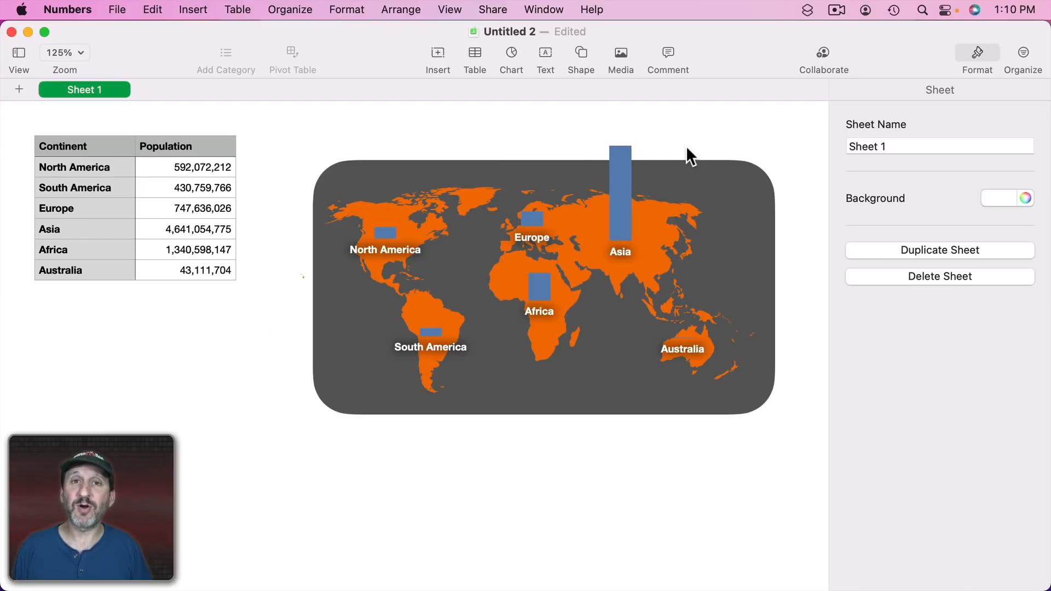
Select all the continent charts and change their chart type to 3D Column.
click(615, 191)
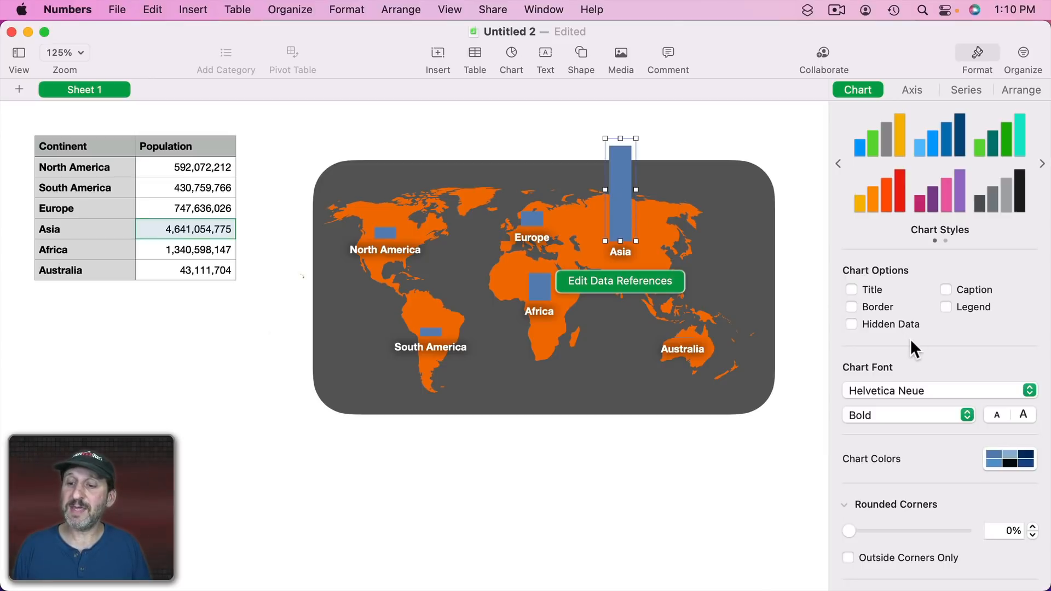
key(super+a)
click(881, 567)
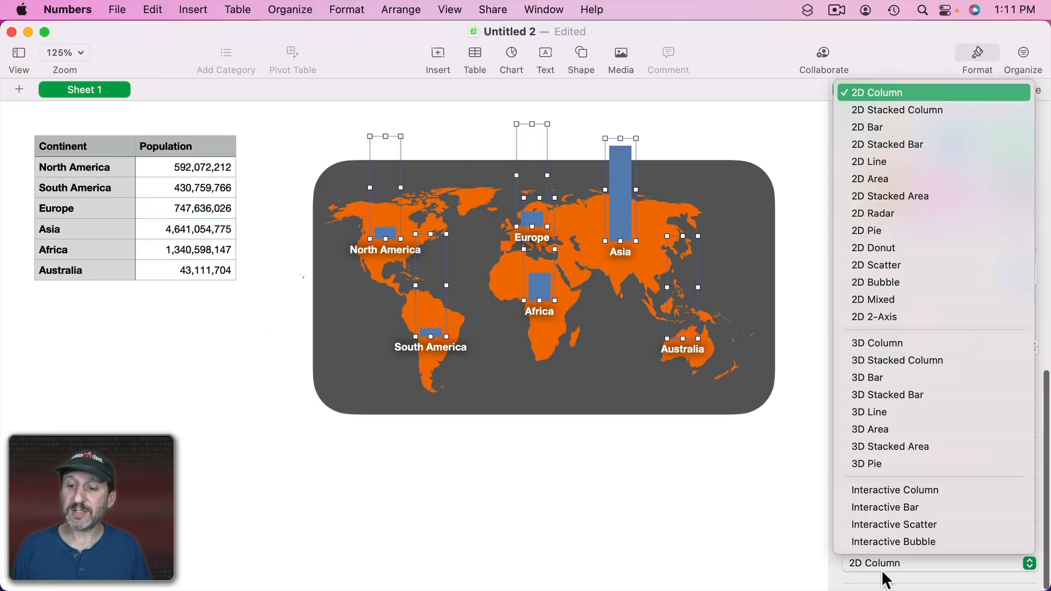
click(886, 345)
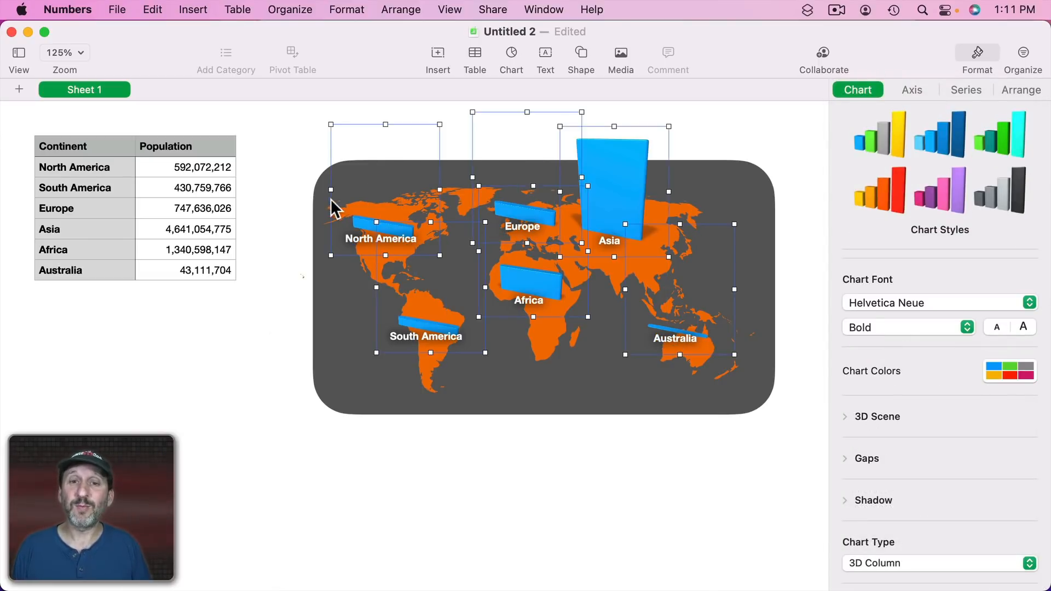
drag(331, 189, 384, 190)
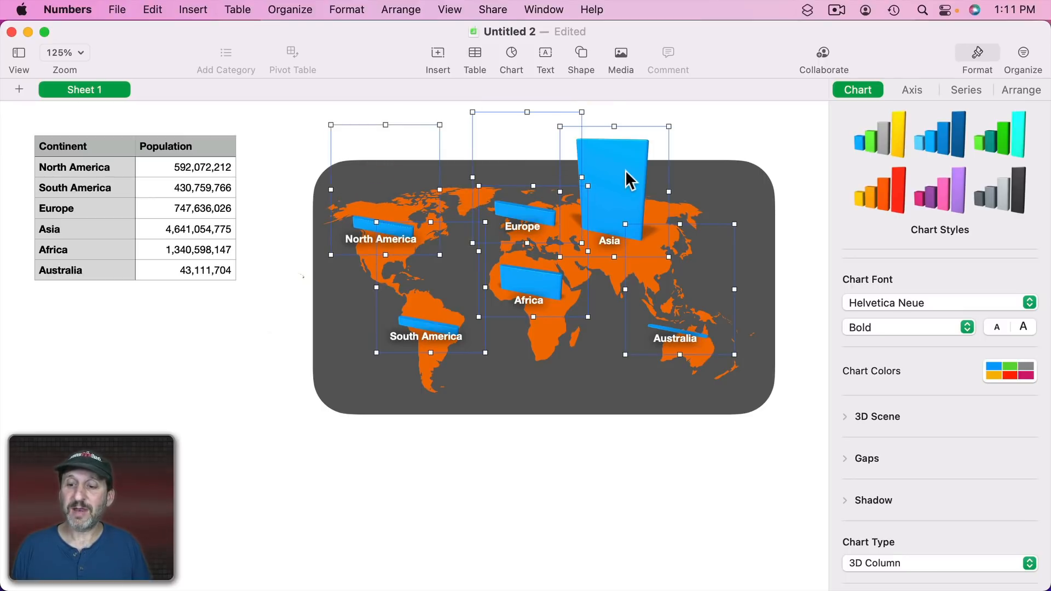